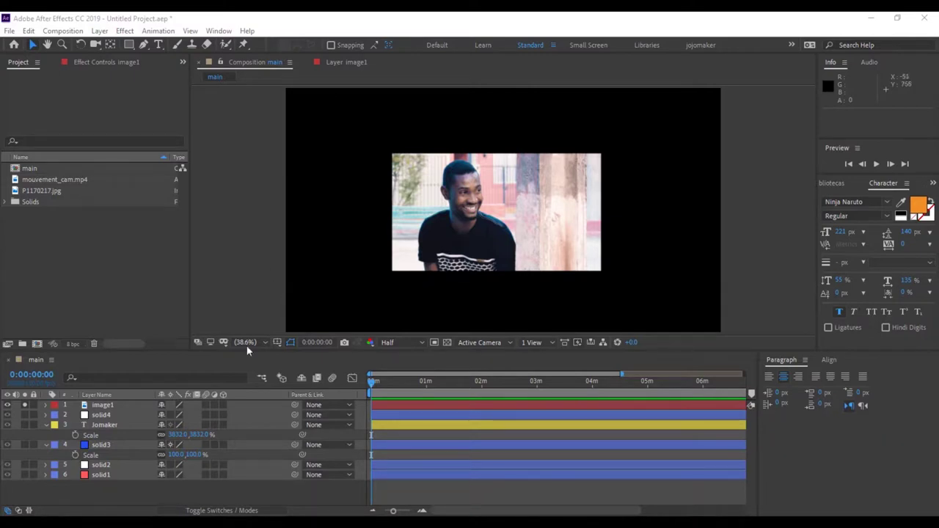
Examine the kinds of new layers that can be created, from text and solid through to Adobe Photoshop file.
click(100, 31)
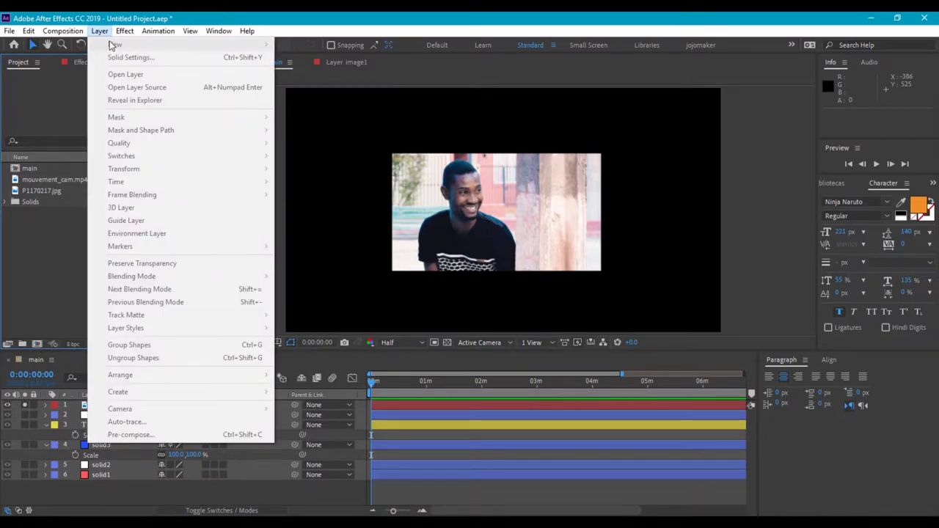
click(33, 363)
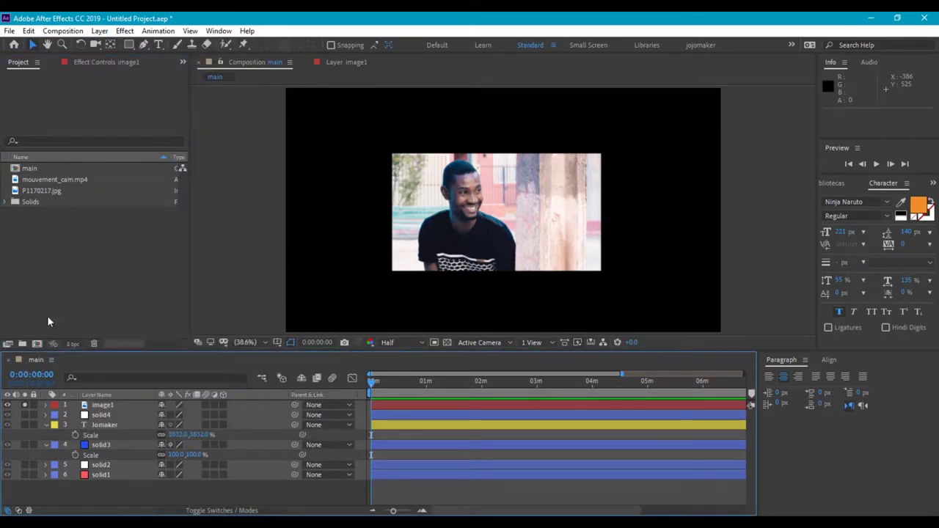
click(100, 31)
mouse_move(125, 32)
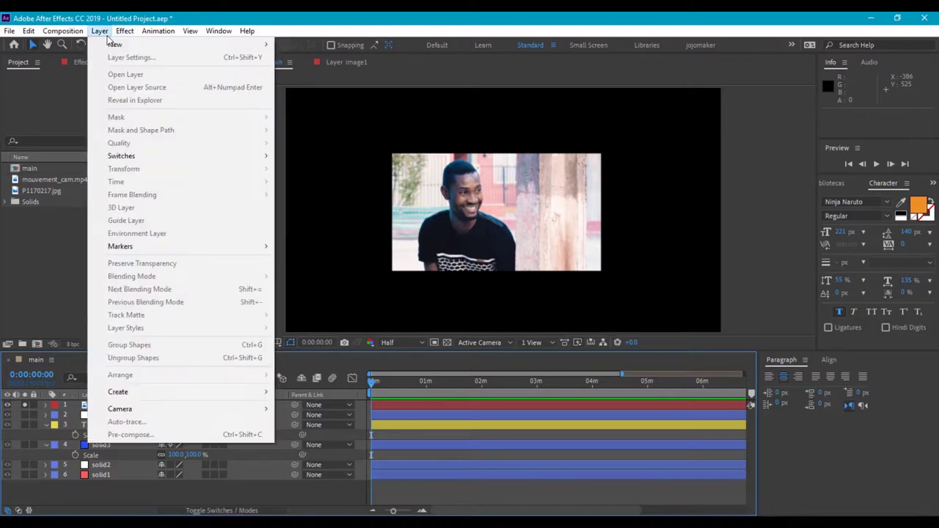
mouse_move(250, 44)
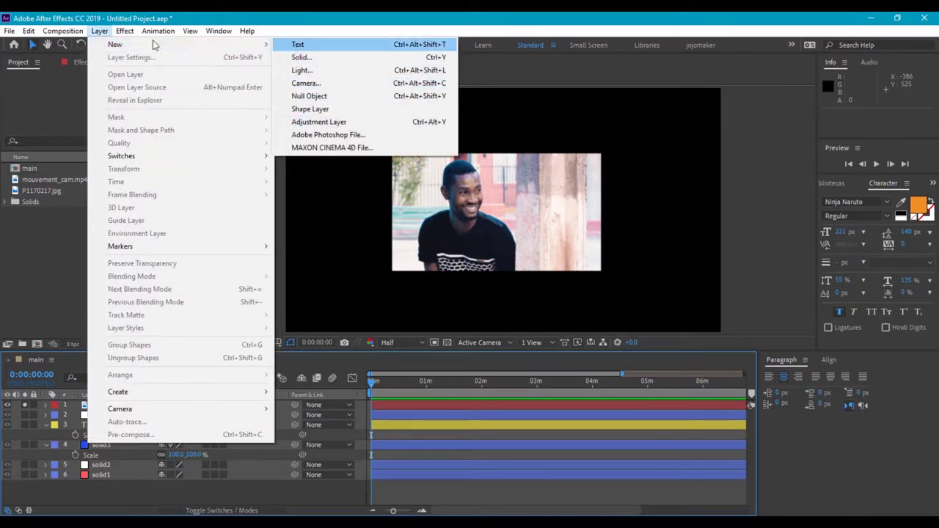
click(100, 32)
click(99, 31)
mouse_move(124, 30)
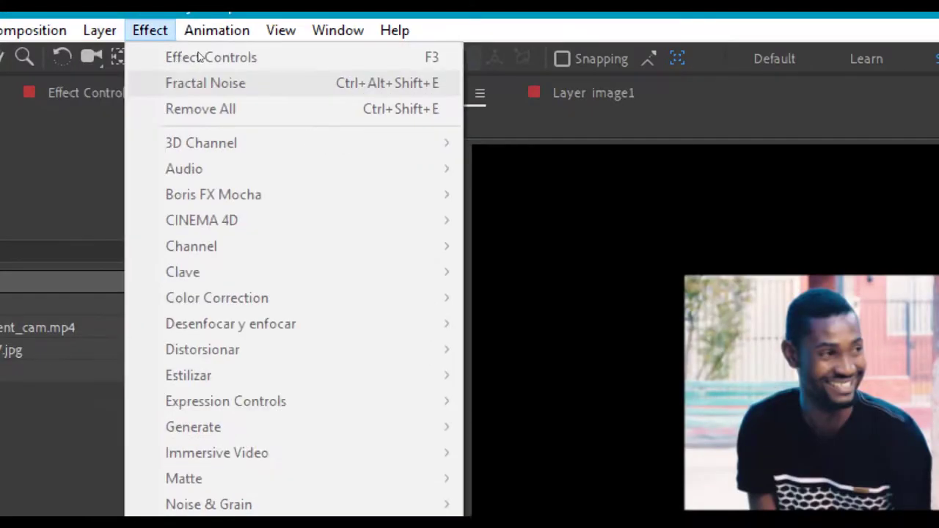
mouse_move(95, 33)
mouse_move(179, 57)
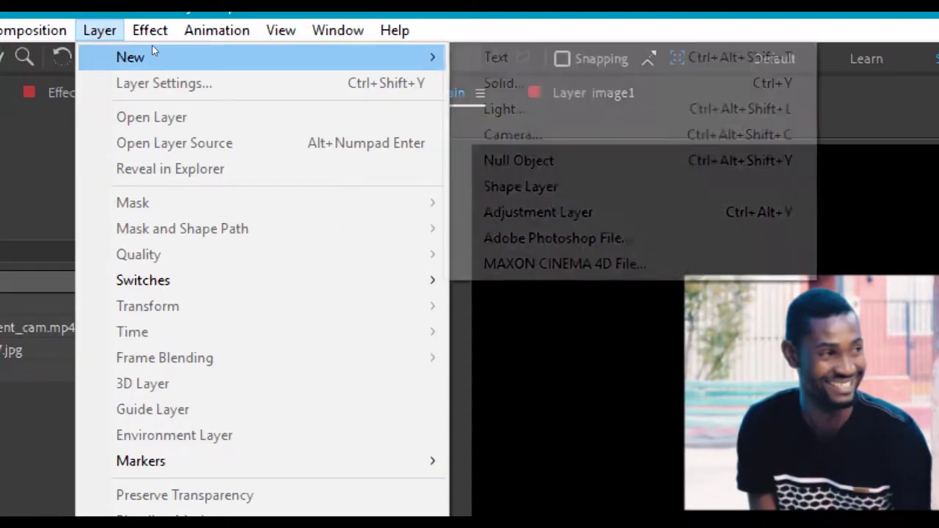
key(Right)
key(Down)
key(Down)
key(Down)
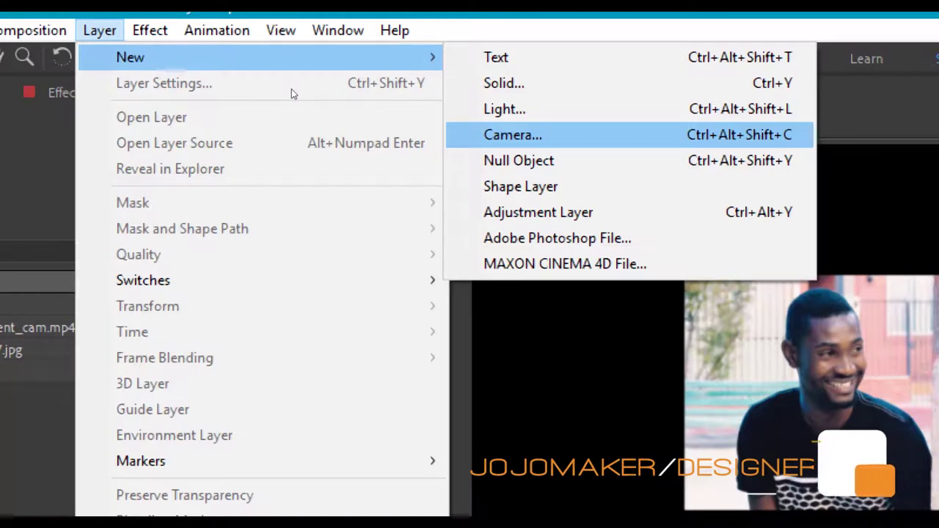
key(Up)
key(Up)
key(Right)
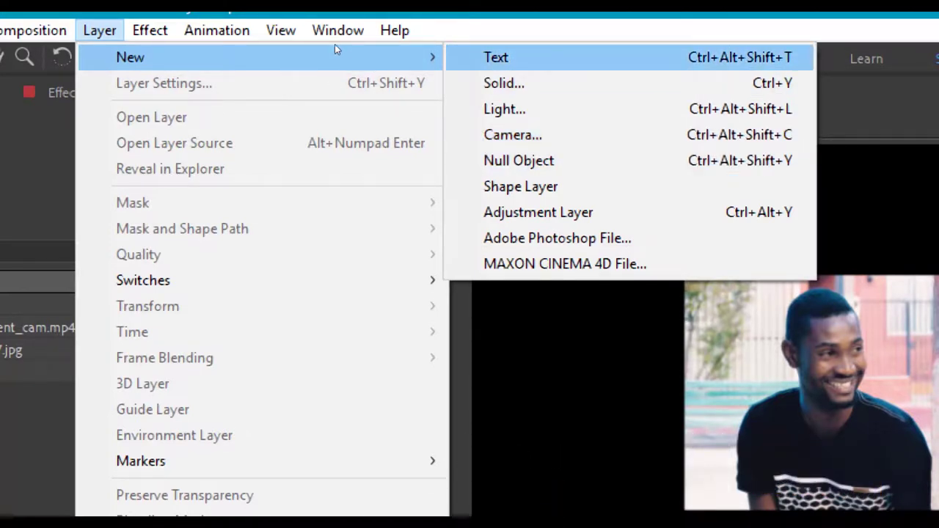
key(Down)
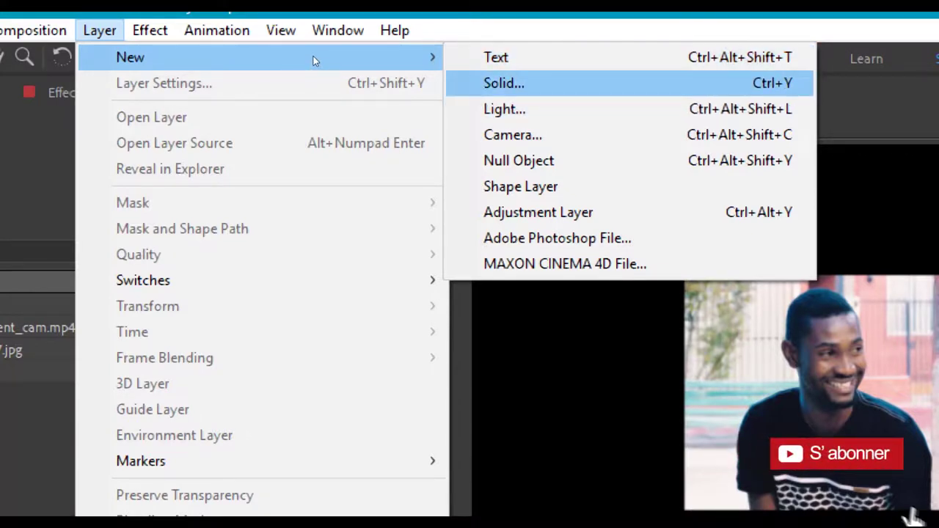
key(Down)
key(Down)
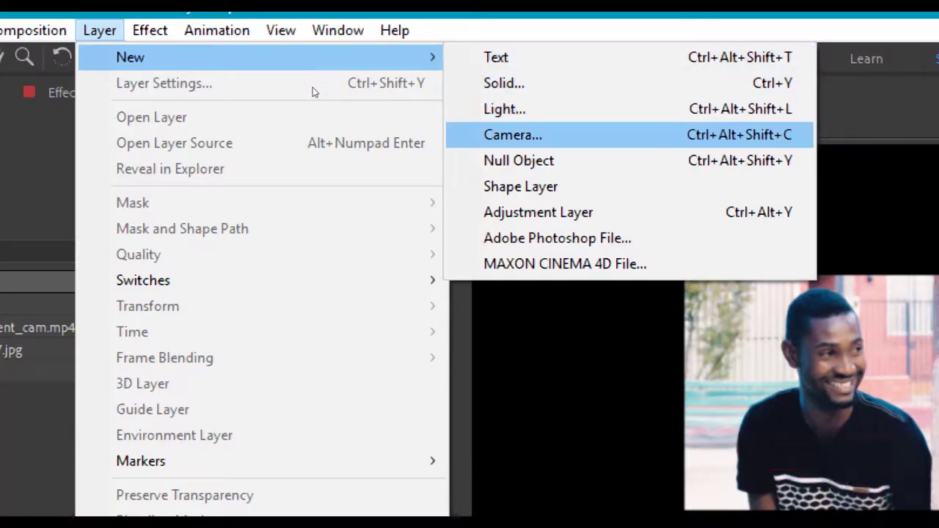
key(Down)
key(Down)
key(Down)
key(Up)
key(Down)
key(Down)
key(Up)
key(Down)
key(Down)
key(Up)
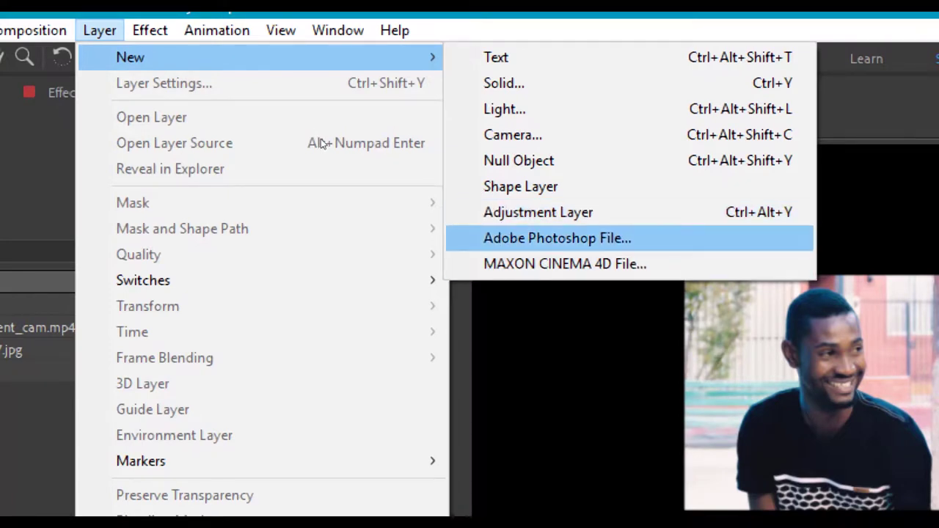
key(Return)
Go through the new layer types again one by one, from text to adjustment layer, without creating any layer.
key(Down)
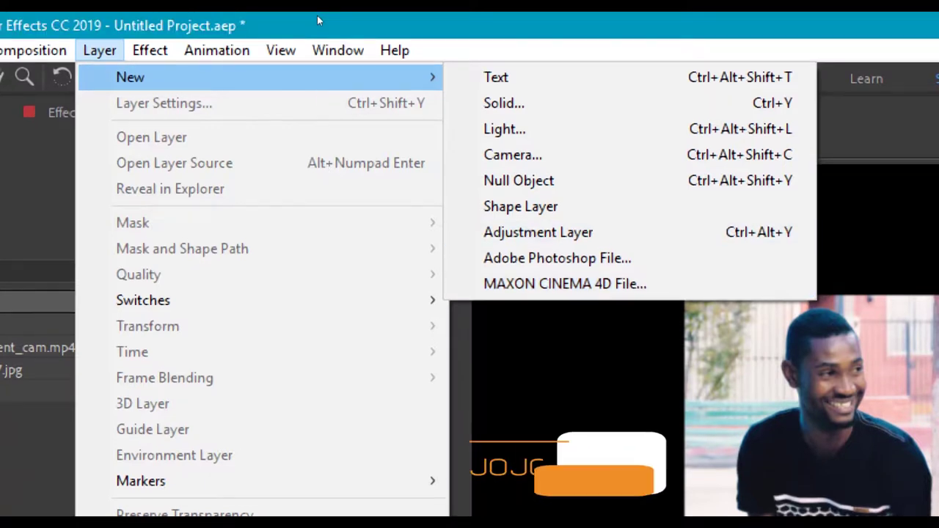
key(Down)
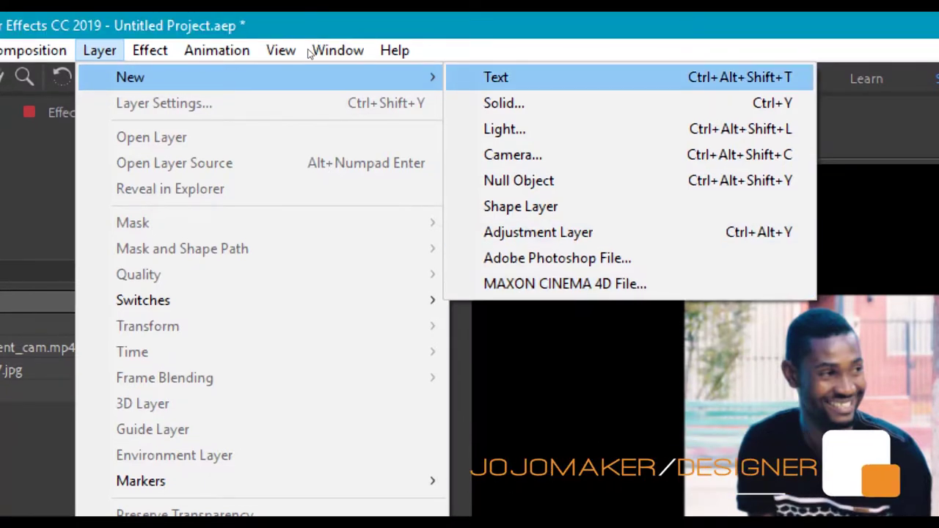
key(Down)
key(Down)
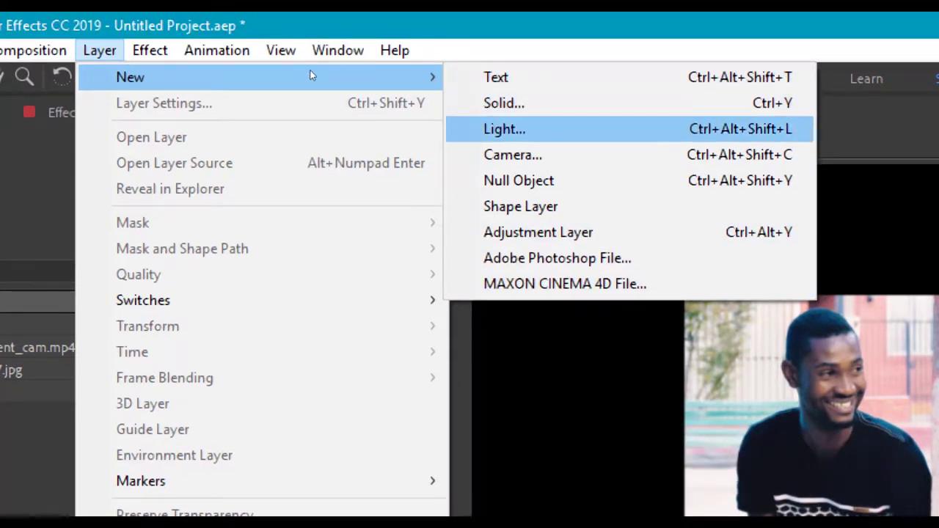
key(Down)
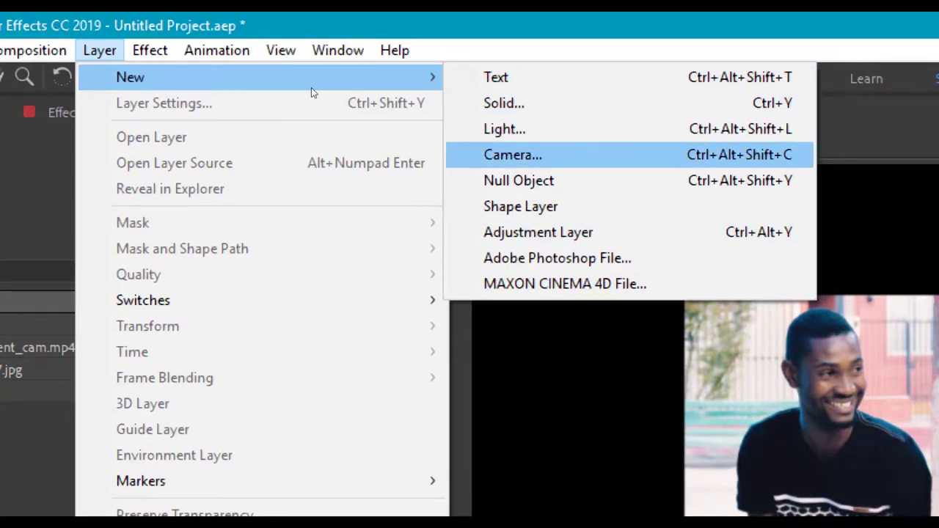
key(Down)
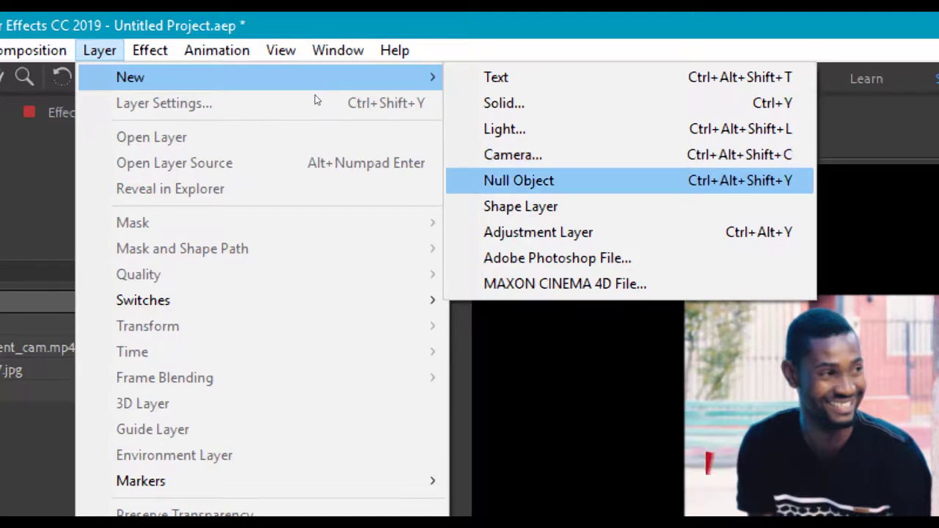
key(Down)
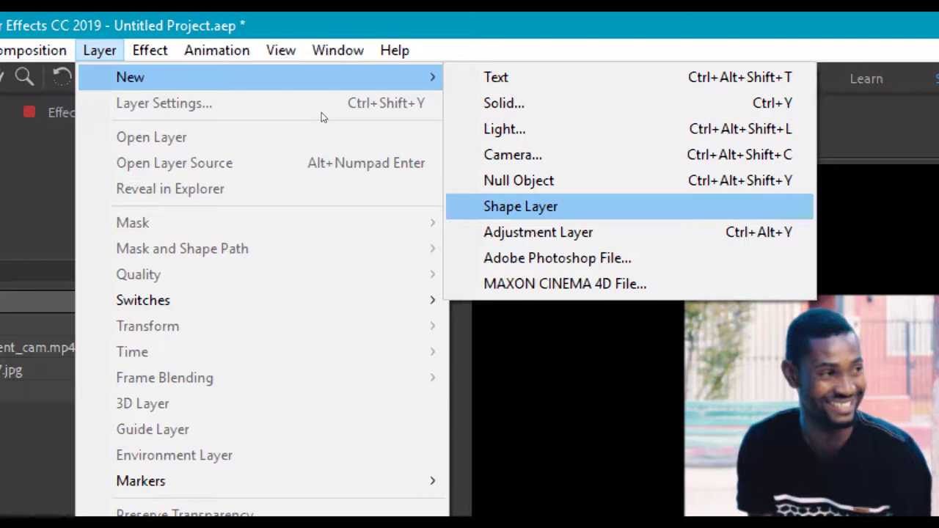
key(Down)
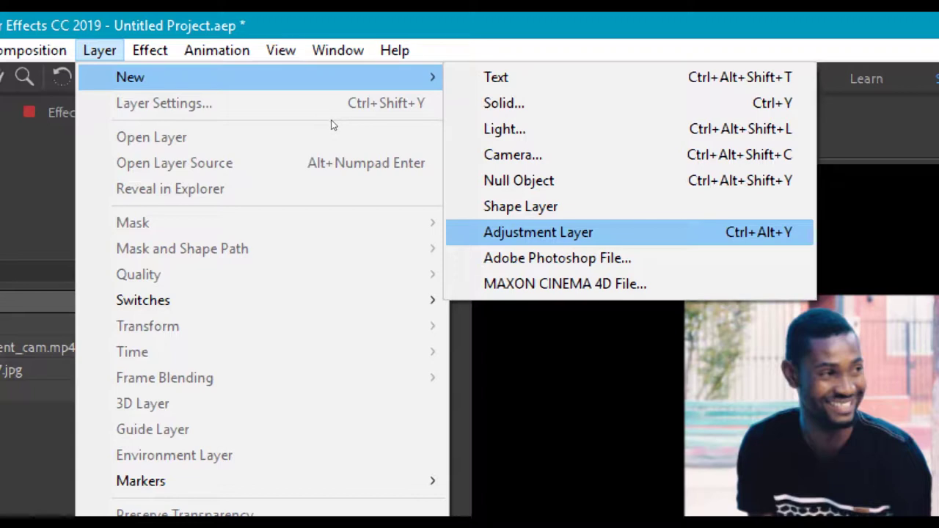
key(Up)
key(Up)
key(Up)
key(Up)
key(Up)
key(Up)
key(Up)
key(Up)
key(Up)
key(Up)
key(Up)
key(Up)
key(Up)
key(Up)
key(Up)
key(Up)
key(Up)
key(Up)
key(Up)
key(Up)
key(Up)
key(Up)
key(Up)
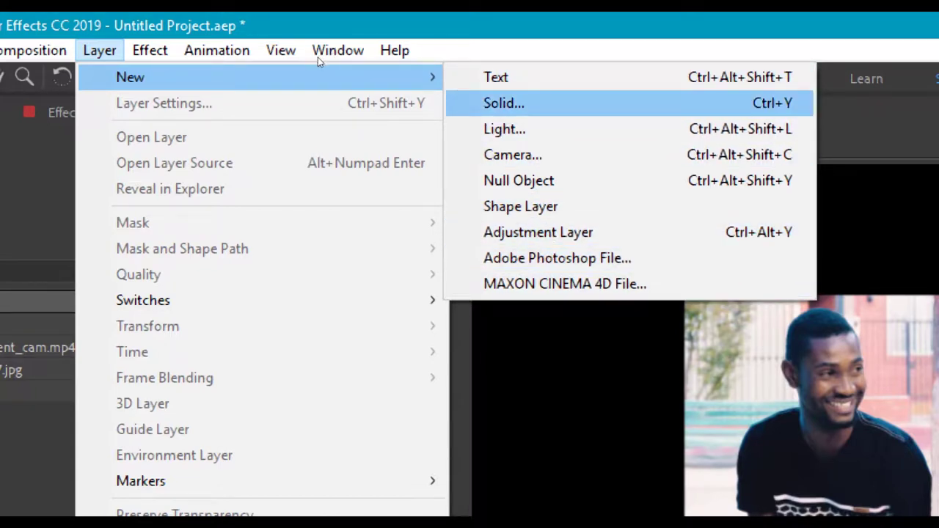
key(Escape)
key(Escape)
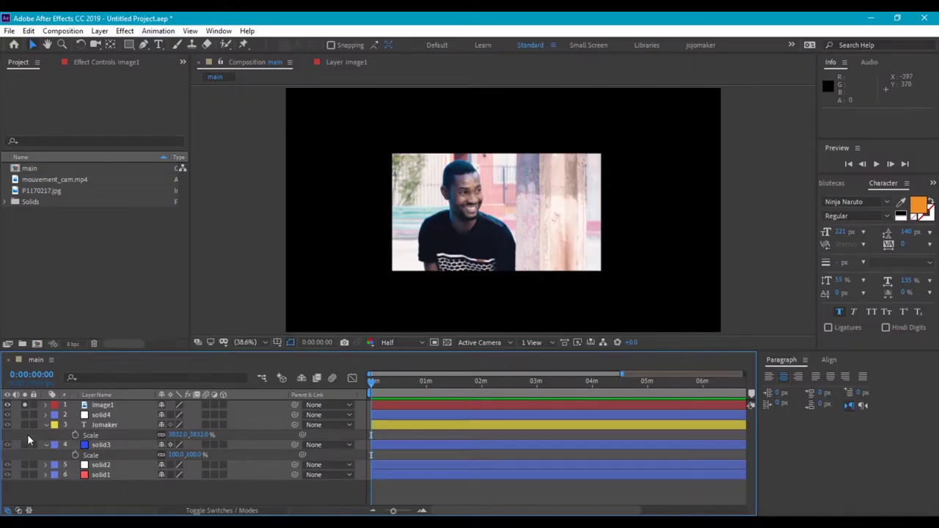
Turn off solo on the image1 layer and hide the Jomaker text layer, collapsing its Scale property.
click(47, 425)
click(24, 404)
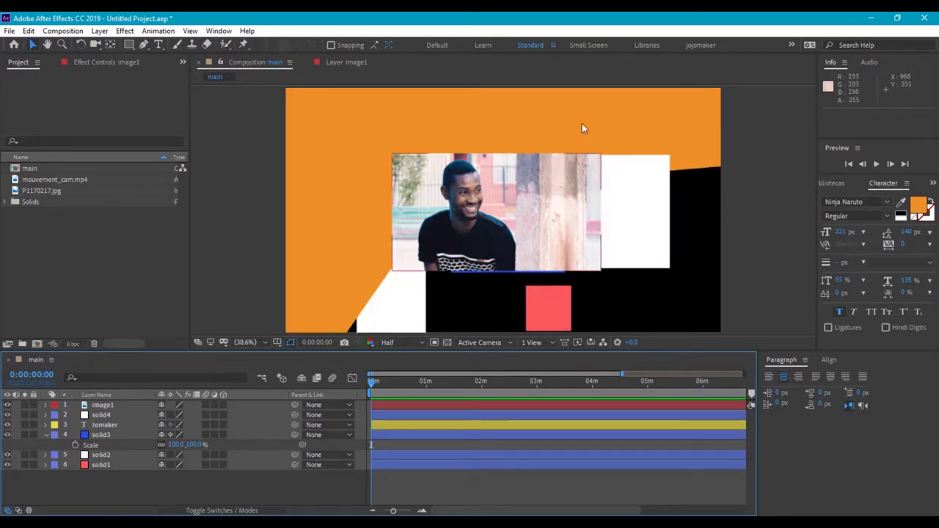
click(7, 425)
Spread the layers apart: image1 at the composition's upper left, white solid4 upper right, red solid1 between them, and blue solid3 lower right.
drag(464, 206, 394, 157)
drag(591, 200, 647, 145)
drag(553, 202, 690, 249)
drag(548, 290, 562, 128)
drag(612, 274, 590, 282)
key(Return)
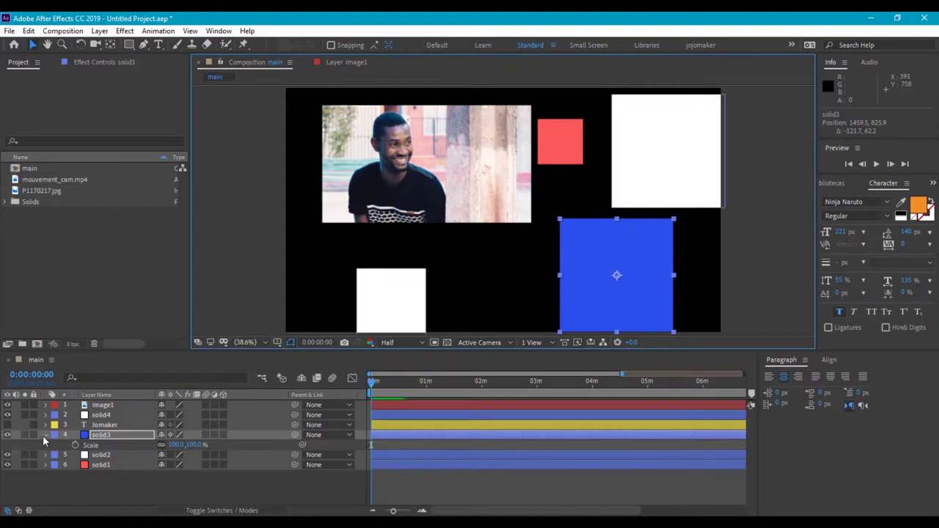
click(44, 435)
click(117, 474)
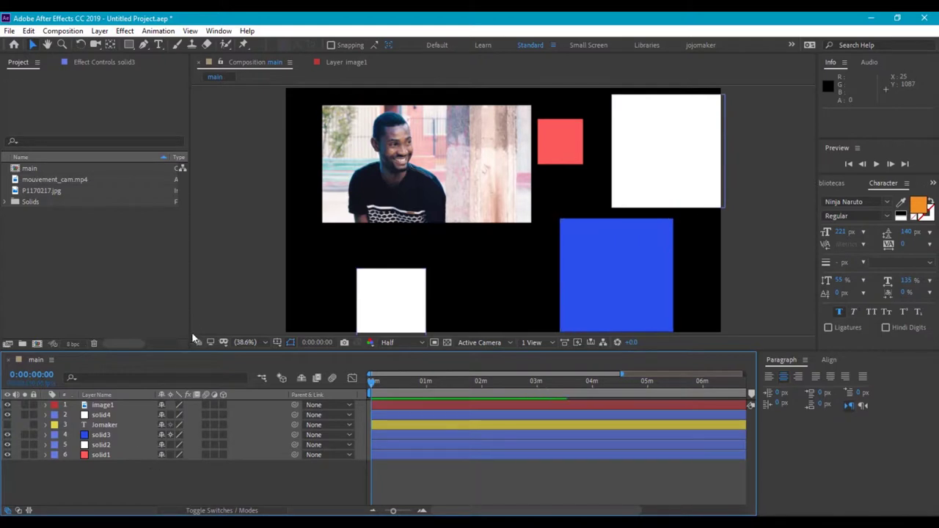
drag(443, 226, 436, 239)
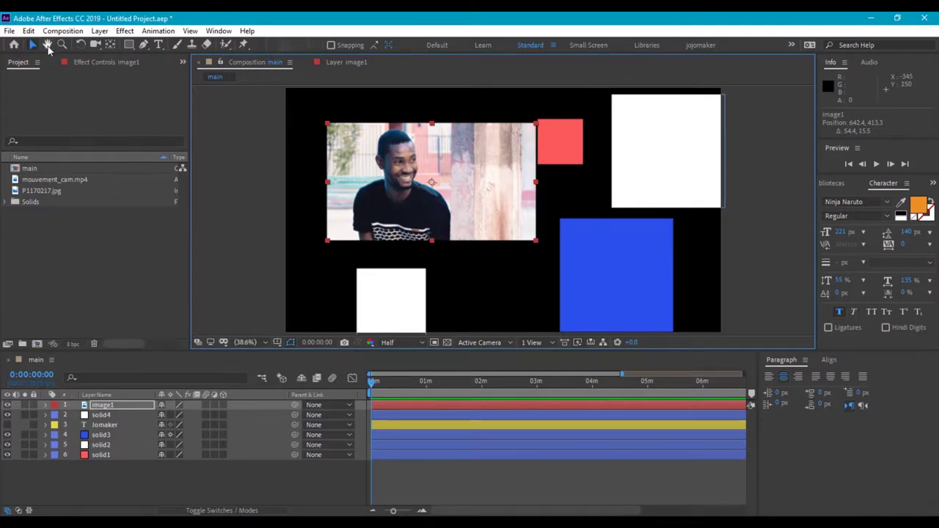
Pan the composition view with the Hand tool and try to fit it back into the viewer.
click(48, 45)
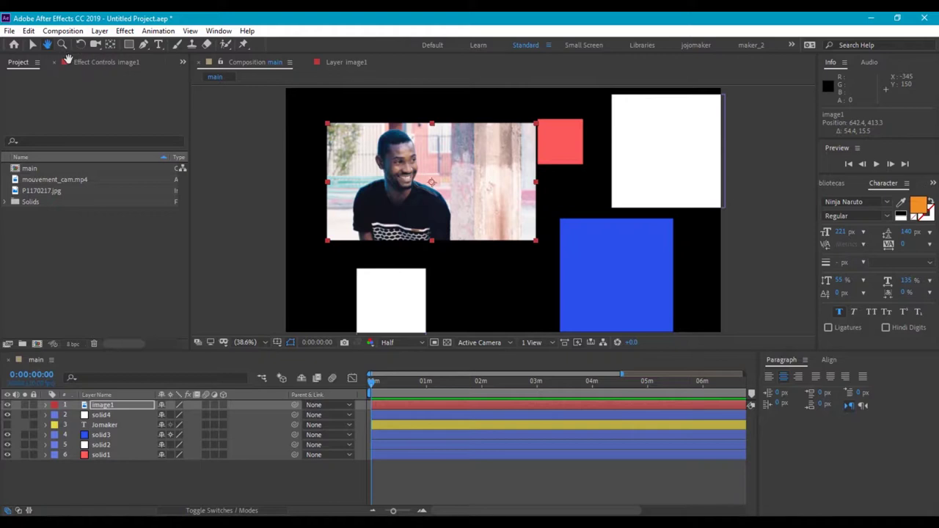
drag(488, 291, 454, 275)
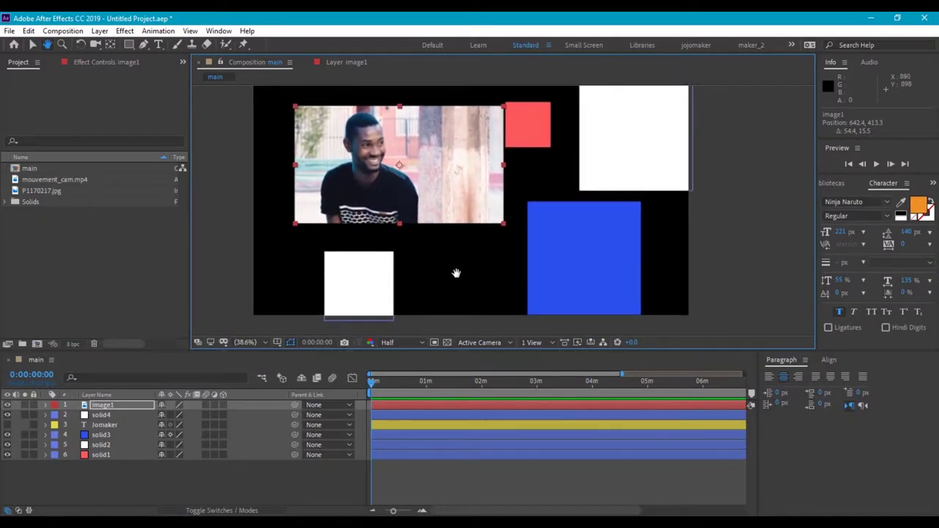
click(249, 343)
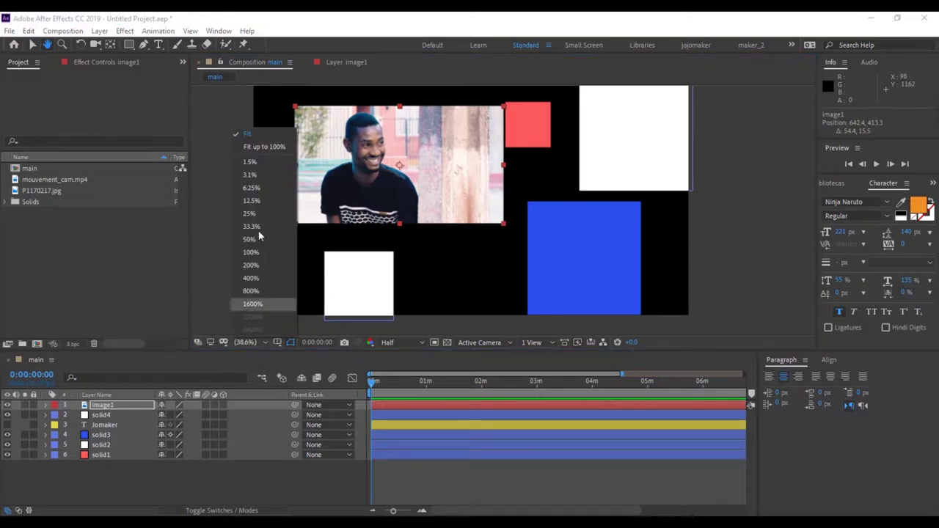
click(253, 139)
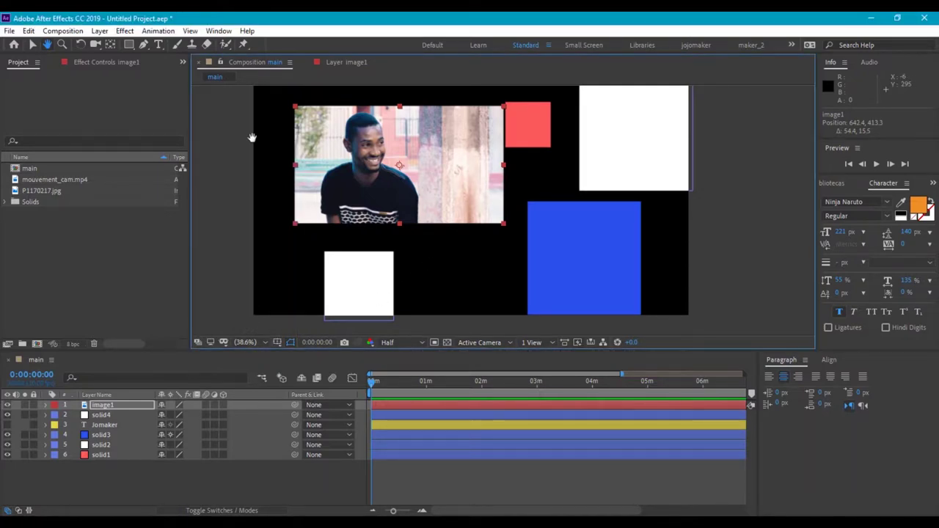
Magnify the dark shirt area of the photo up to 800% with the Zoom tool.
click(62, 45)
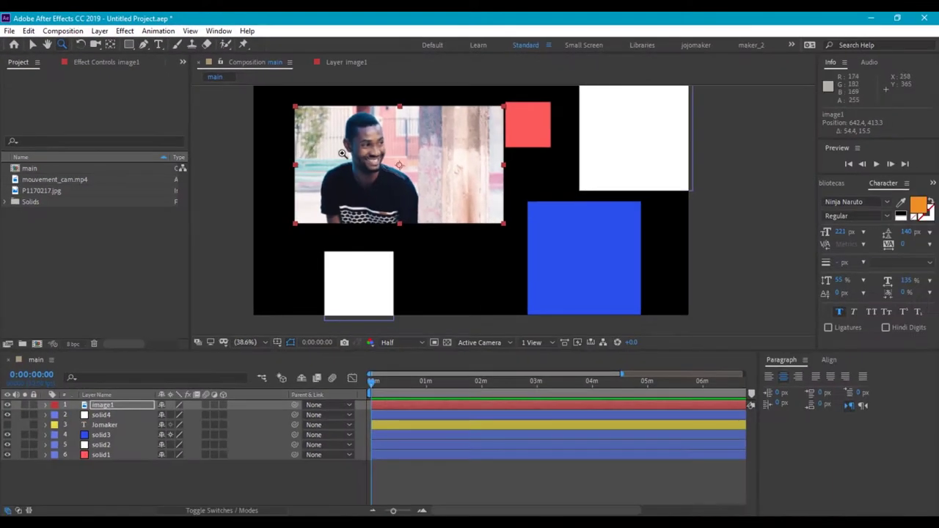
click(449, 206)
click(452, 206)
click(455, 206)
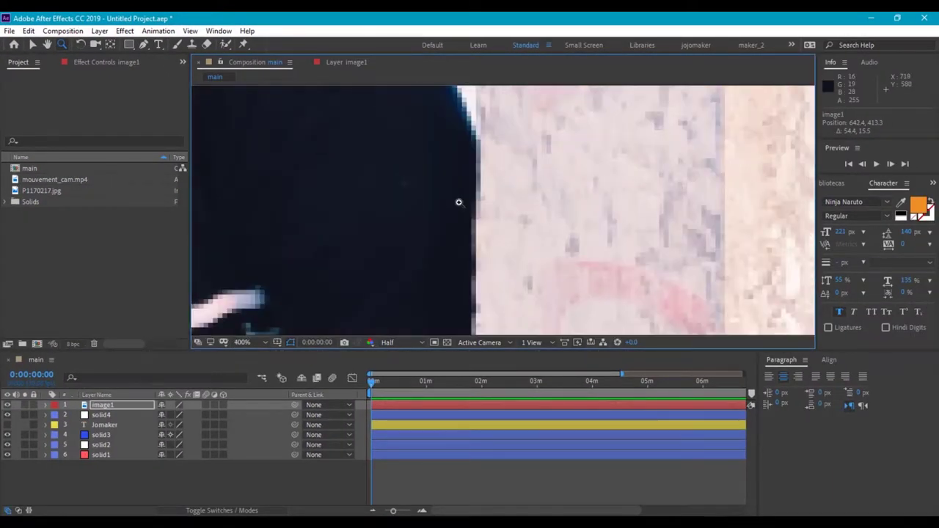
click(459, 201)
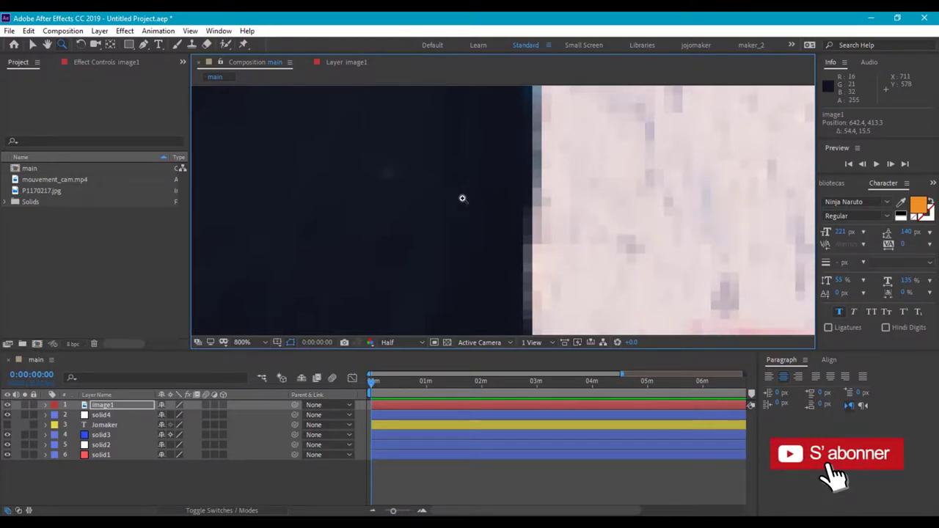
Zoom back out to 25% and fit the whole composition in the viewer.
alt+click(461, 199)
alt+click(460, 199)
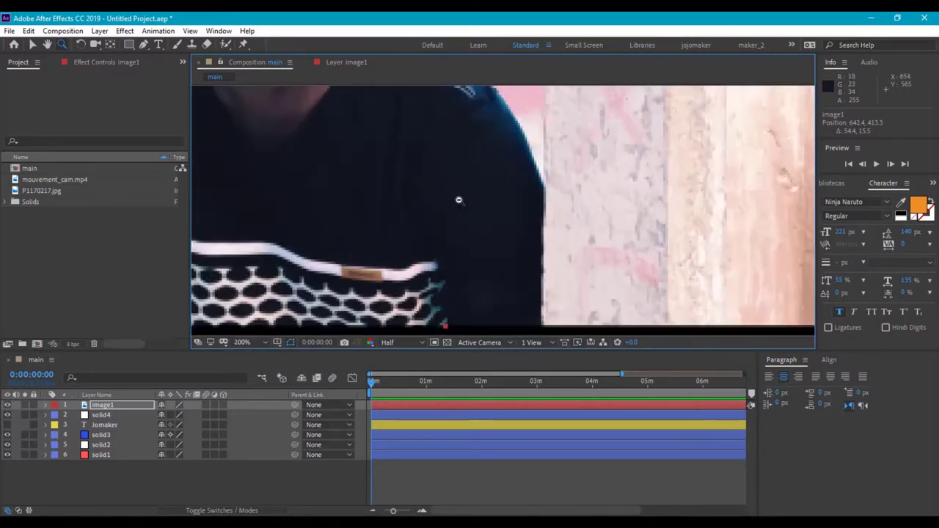
alt+click(459, 199)
alt+click(490, 196)
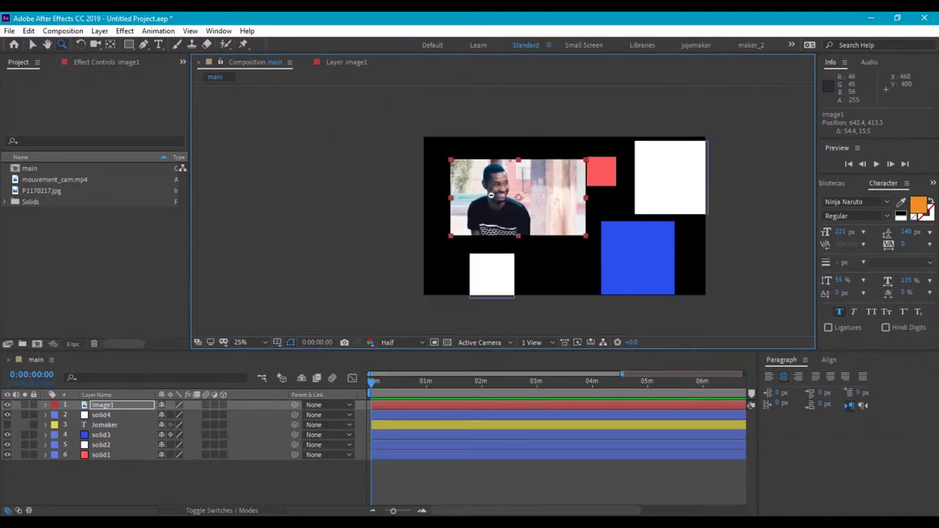
click(242, 342)
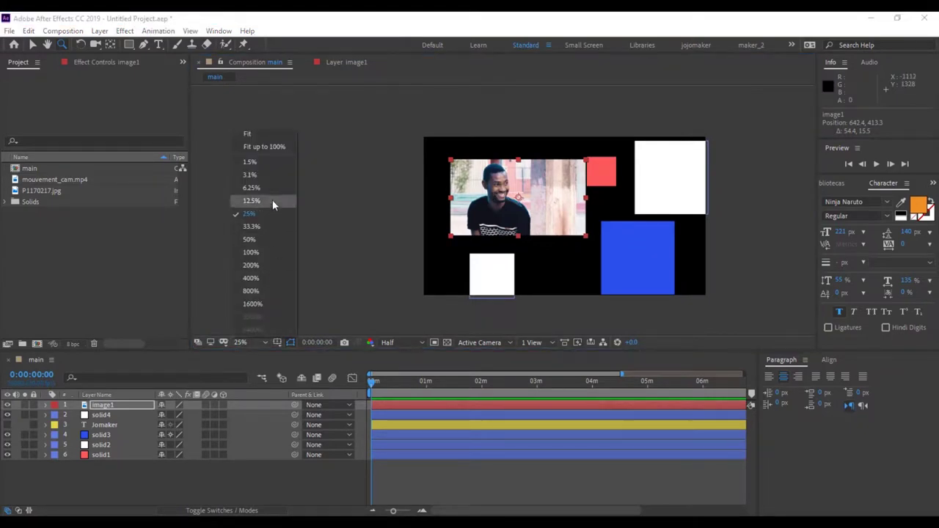
click(253, 145)
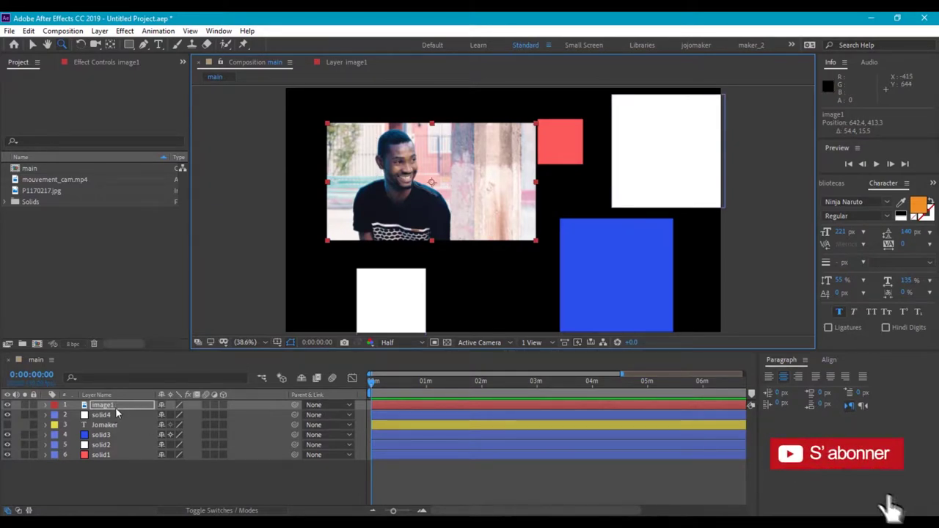
Rotate the image1 photo about its centre with the Rotation tool to about -1x -129.6°.
key(v)
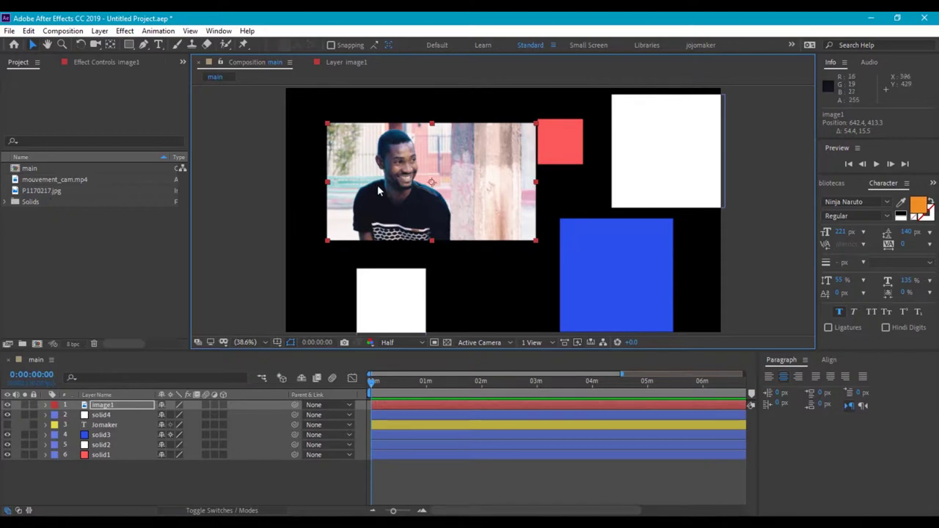
click(120, 402)
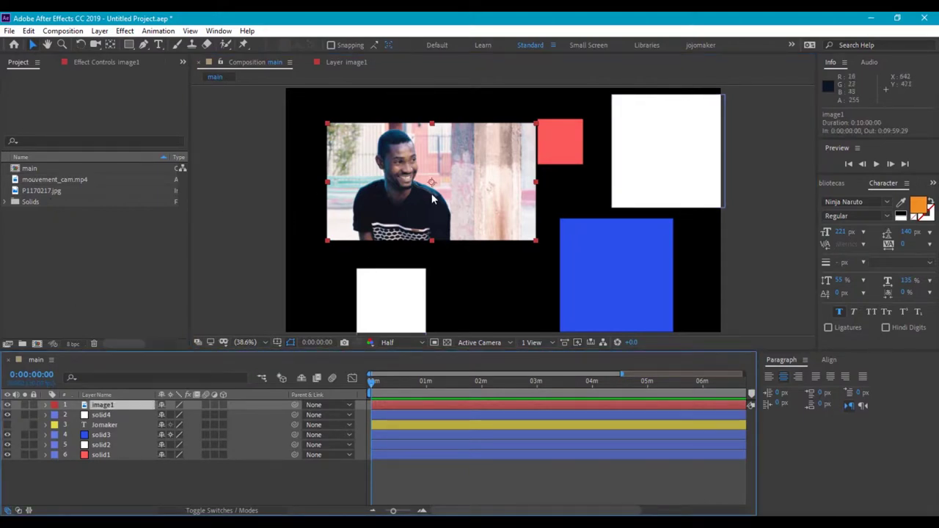
click(82, 44)
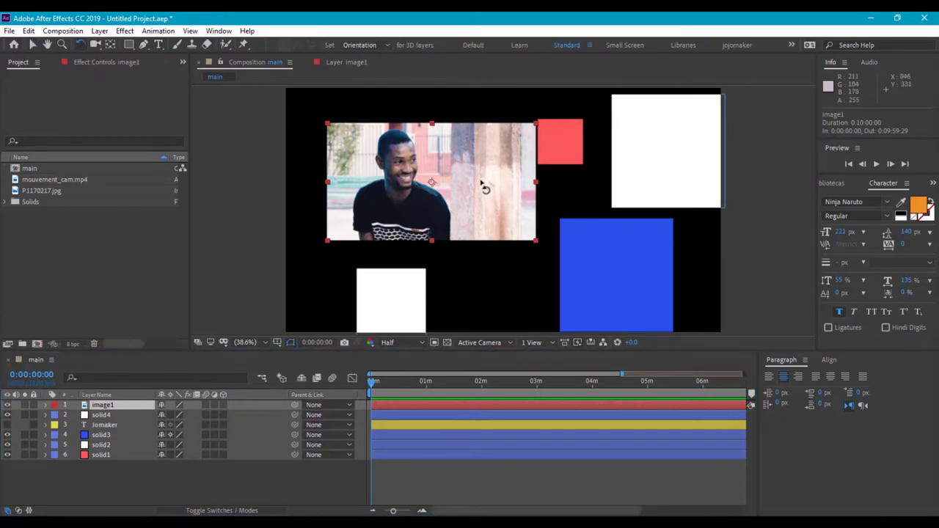
drag(478, 176, 454, 178)
drag(415, 145, 440, 193)
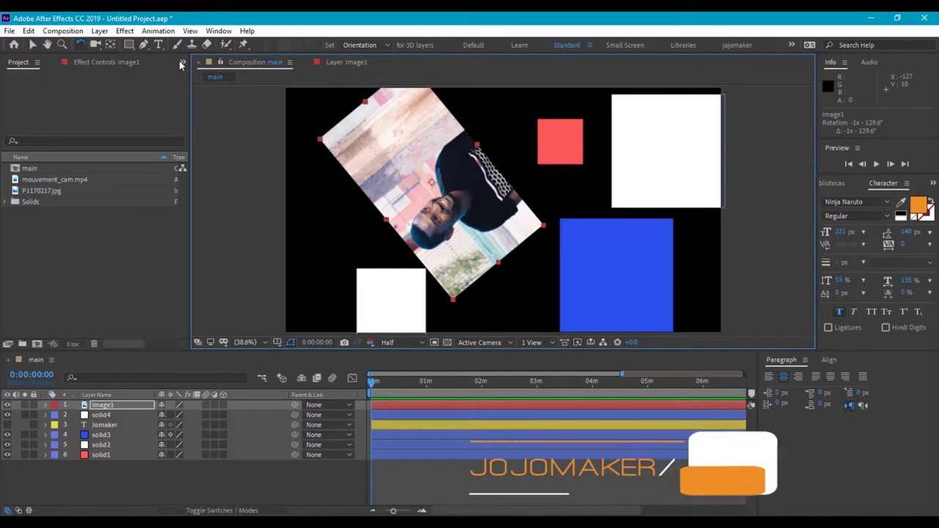
Move image1's anchor point to the photo's leftmost corner and rotate the layer around it to about -2x -128.5°.
click(111, 46)
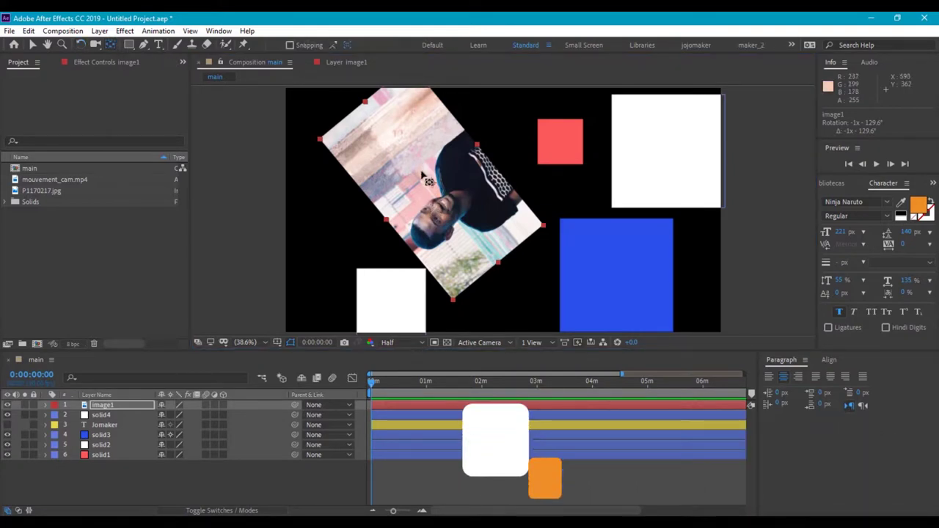
drag(431, 185, 326, 142)
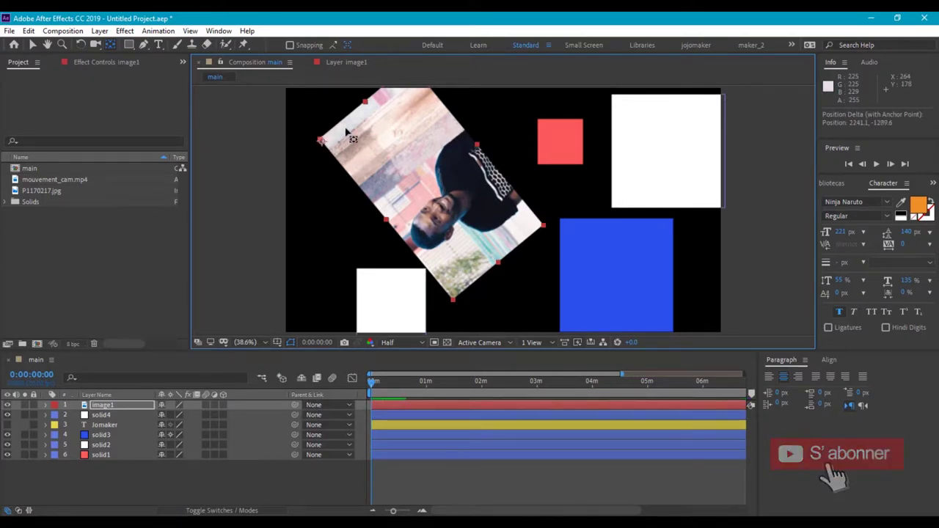
click(82, 44)
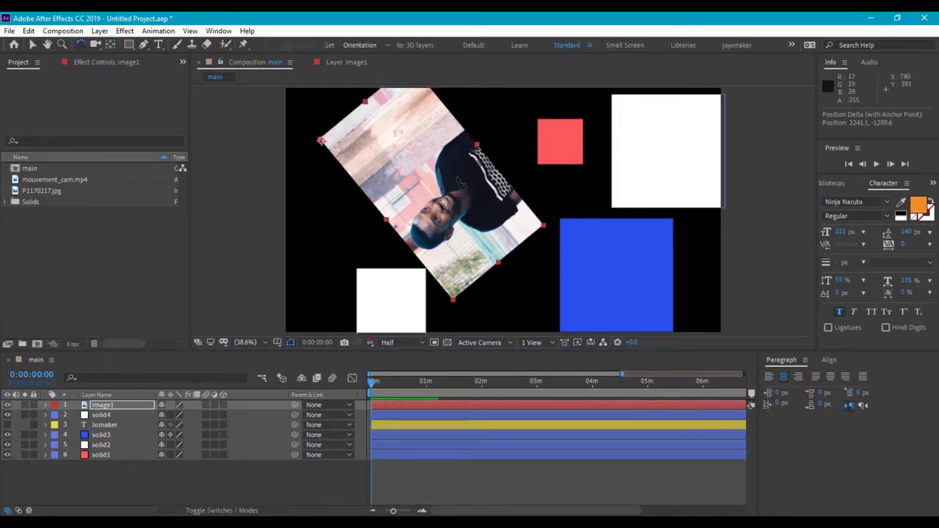
drag(389, 203, 414, 176)
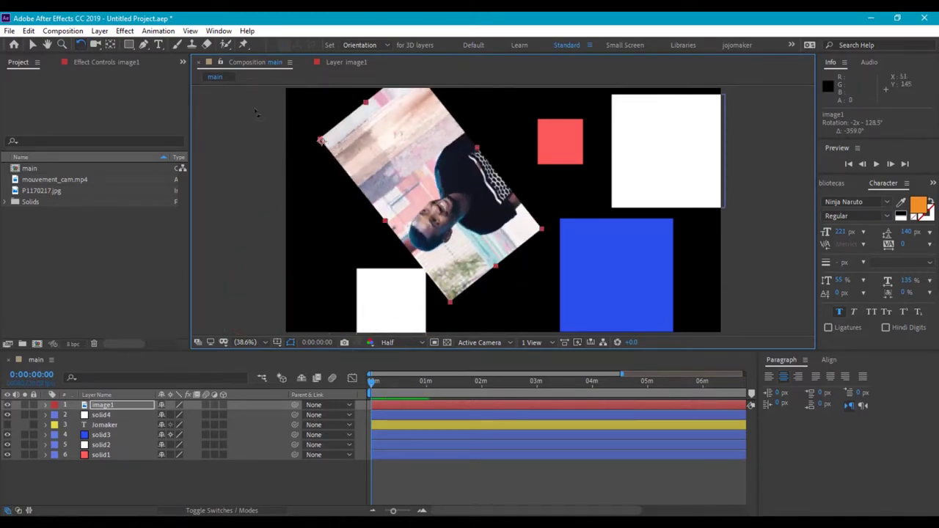
Move image1's anchor point onto the man's forehead and rotate the photo nearly upright, to about -2x -2.0°.
click(111, 46)
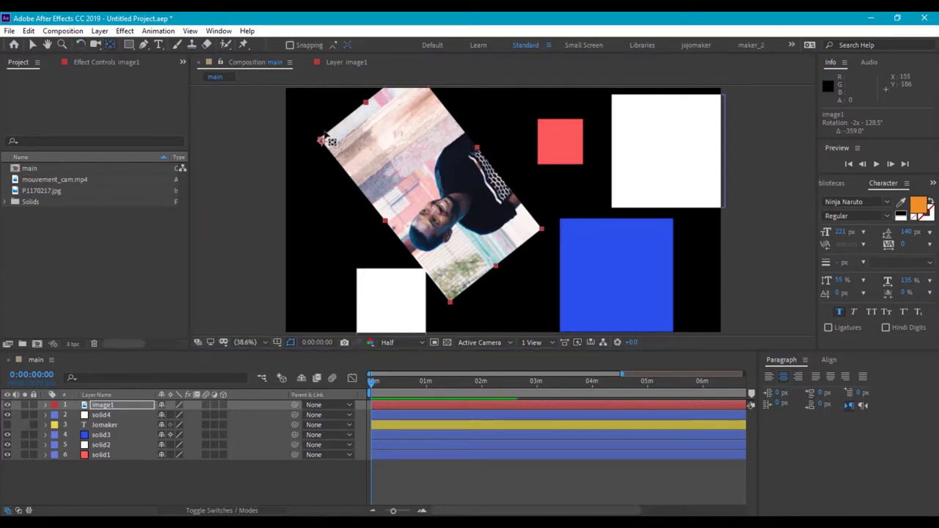
drag(322, 143, 429, 233)
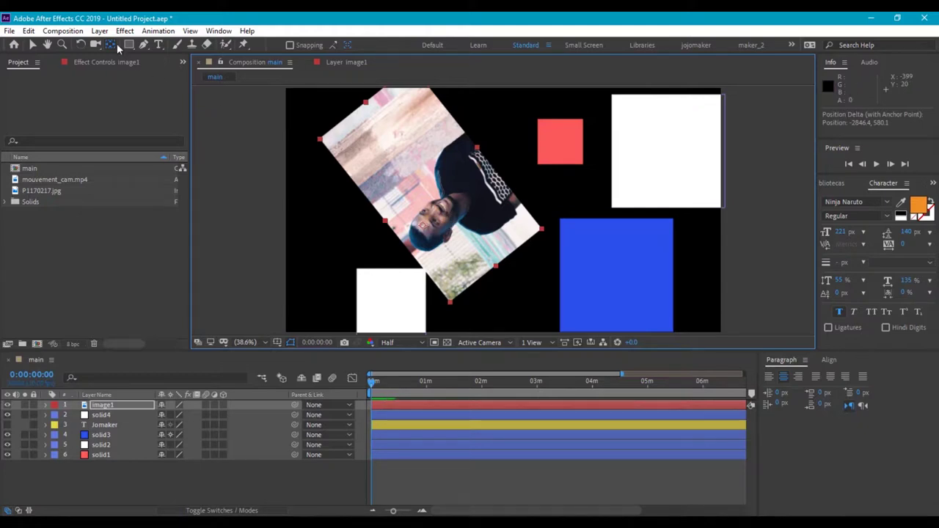
click(81, 46)
drag(446, 187, 435, 294)
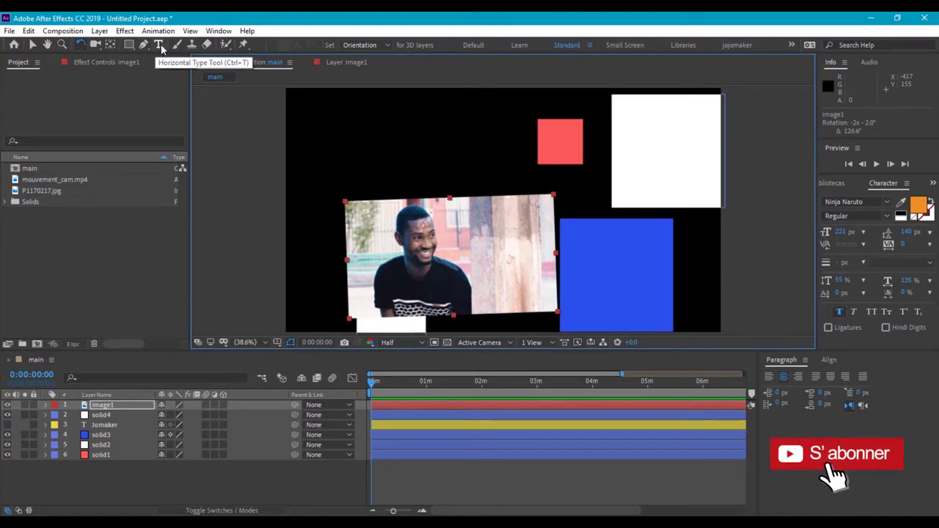
Create a horizontal text layer reading "jomaker" near the upper-left corner of the composition.
click(160, 45)
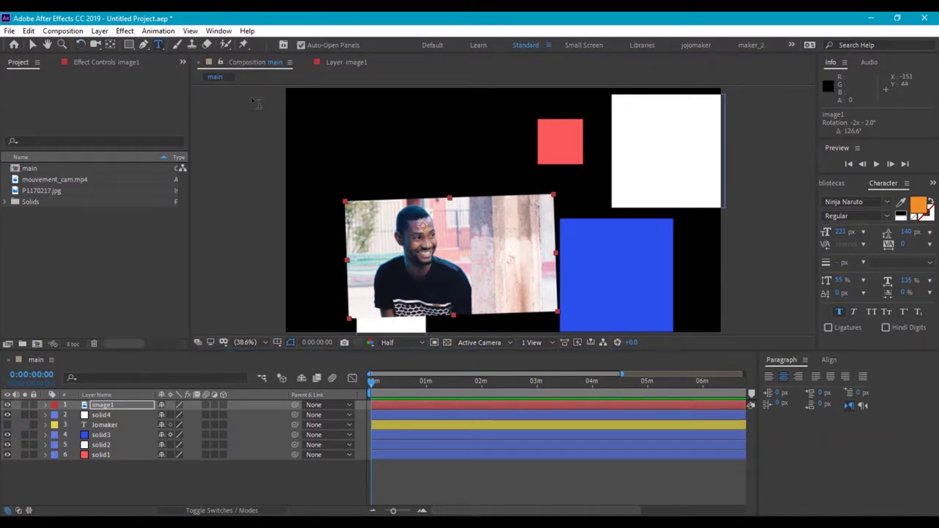
click(306, 129)
text(j)
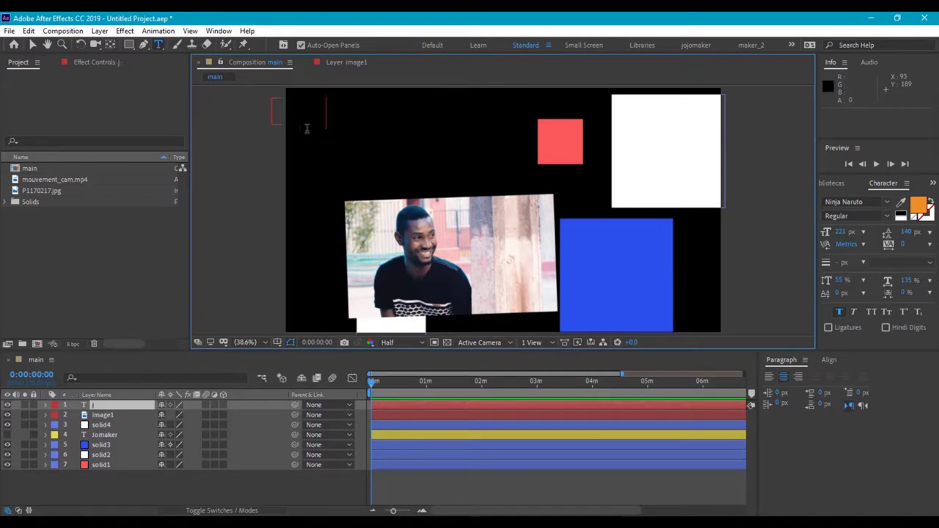
text(om)
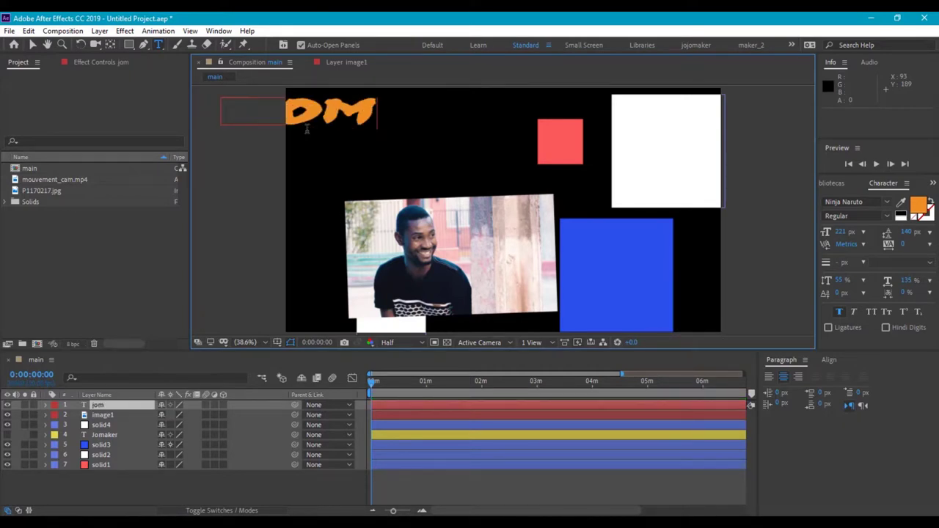
text(aker)
click(106, 58)
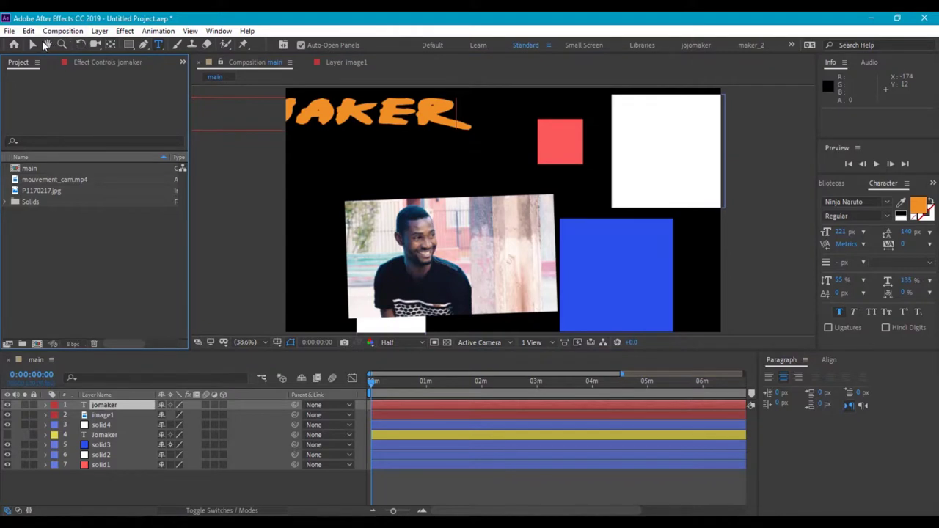
Move the new jomaker text above the photo to about 805, 373, and delete that text layer.
key(v)
drag(339, 123, 468, 173)
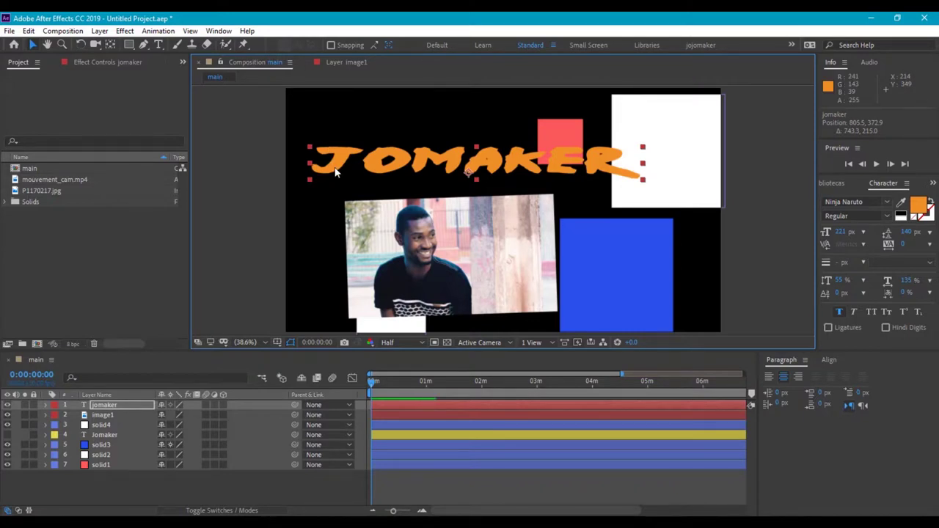
key(Delete)
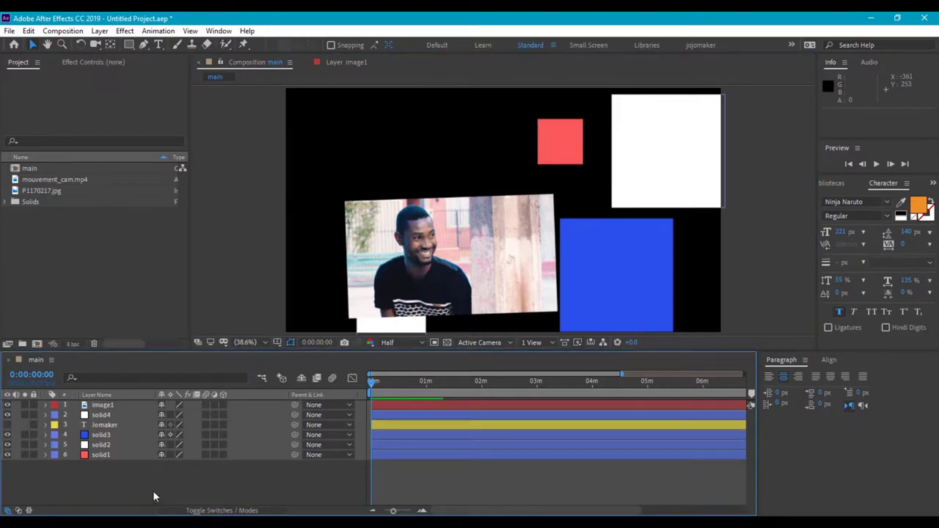
Clear the selection and select layers one after another by their layer numbers: 1, 4, 2, 5 and 6.
click(256, 344)
click(252, 130)
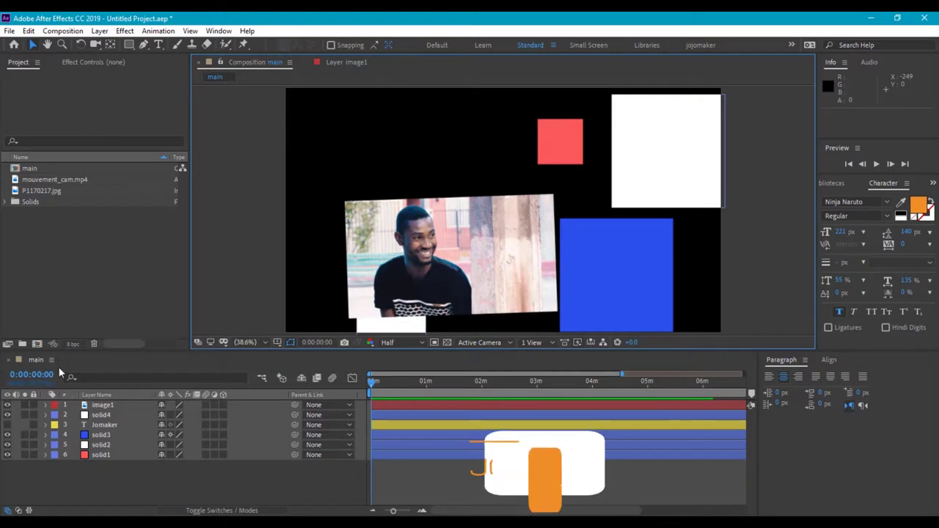
click(139, 435)
click(132, 391)
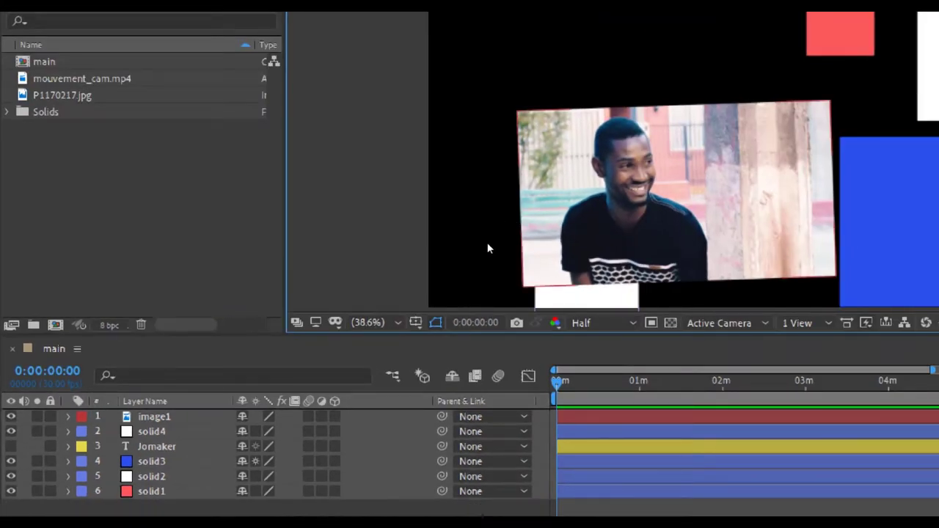
key(KP_1)
key(KP_4)
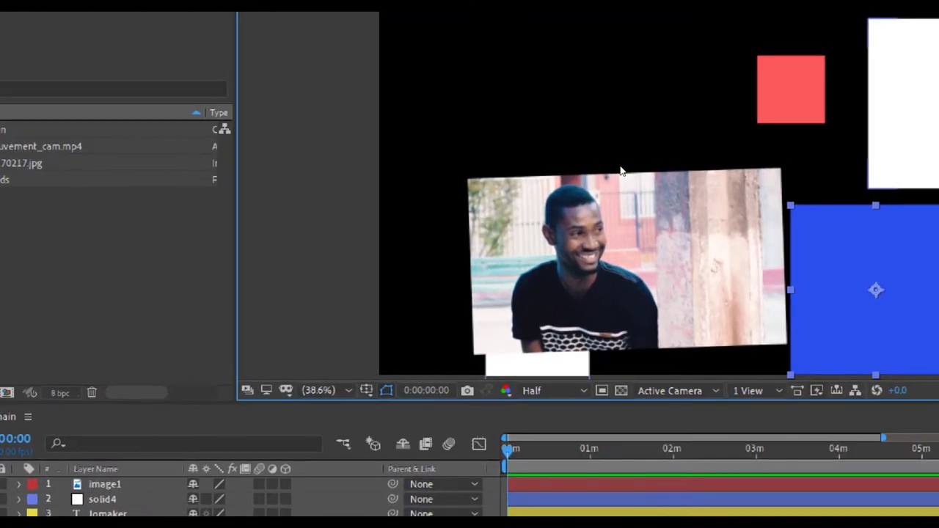
key(KP_2)
key(KP_5)
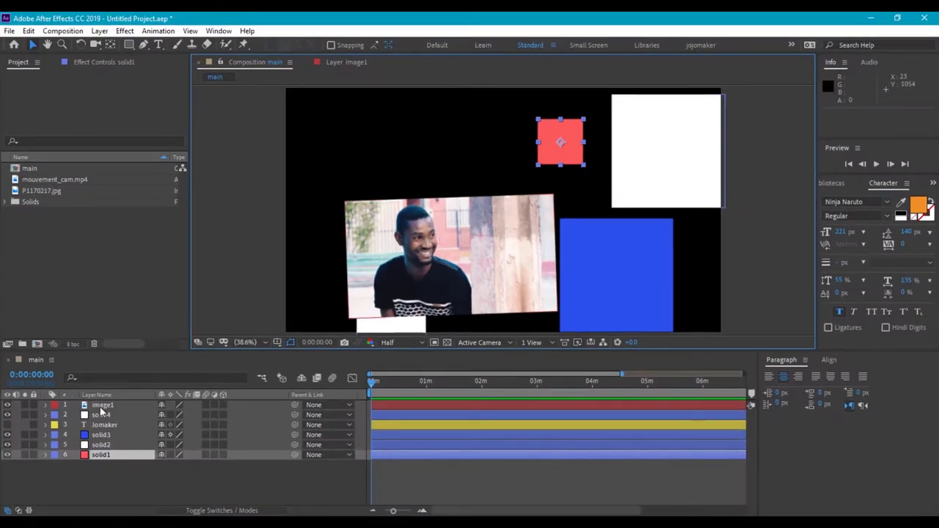
Hide the image1 layer, show it again, and deselect it.
click(103, 406)
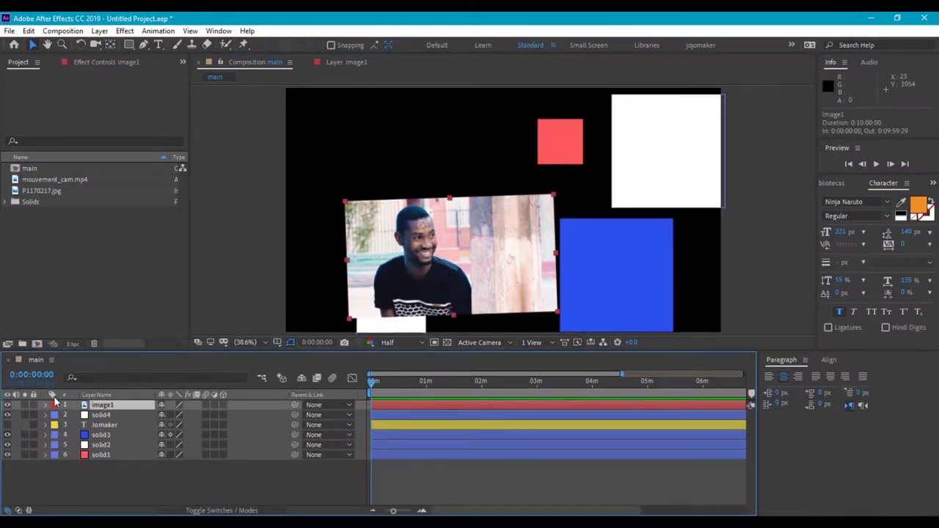
click(7, 405)
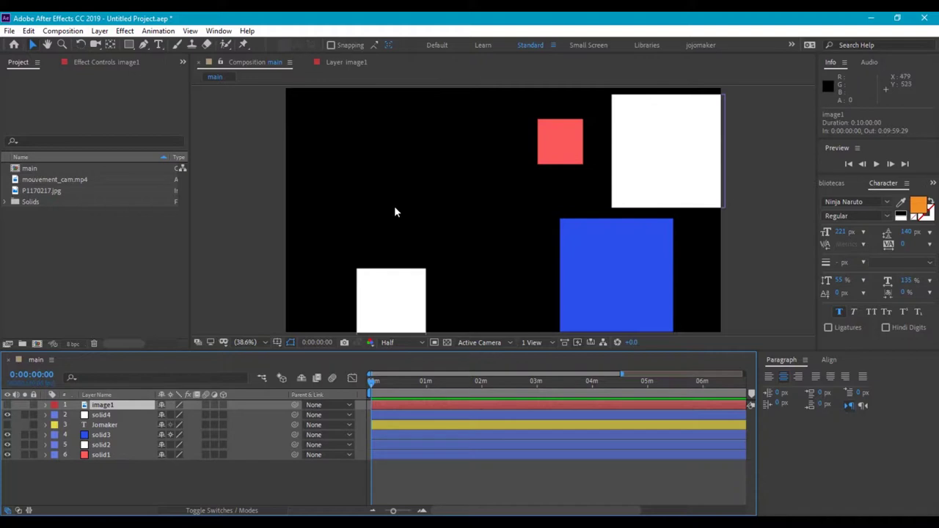
click(7, 406)
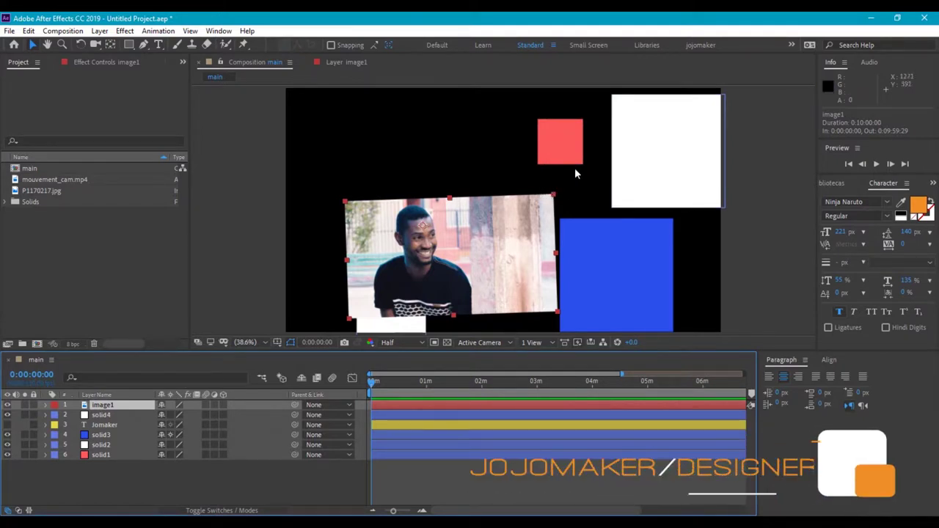
click(410, 153)
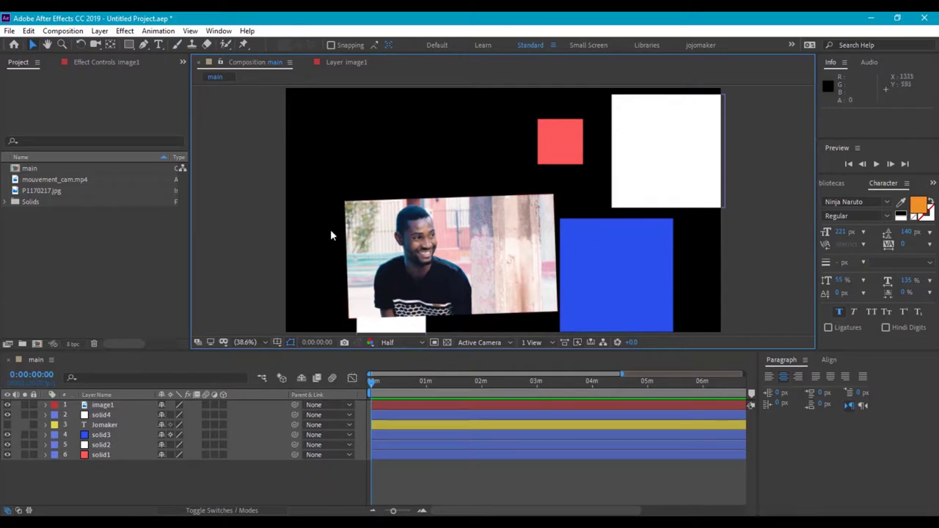
Make the hidden Jomaker text layer visible and reset its Scale property to 100%.
click(115, 425)
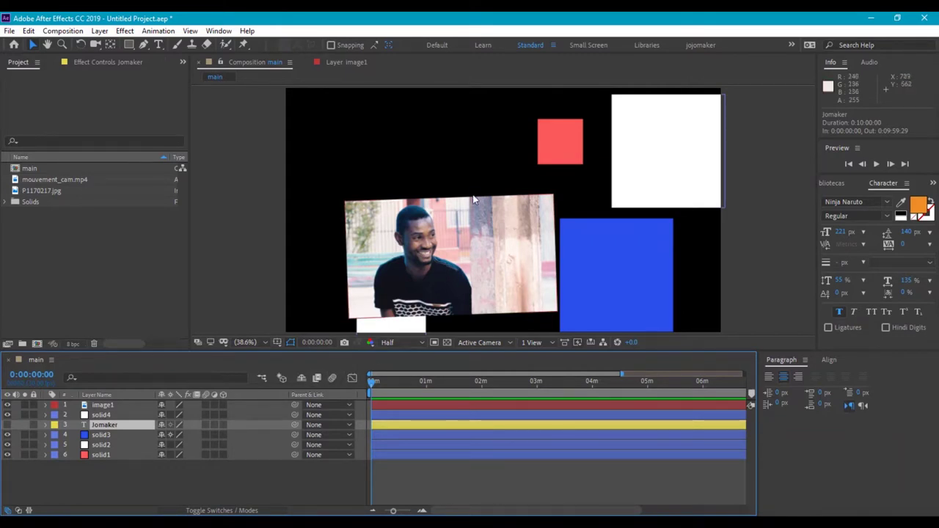
click(8, 426)
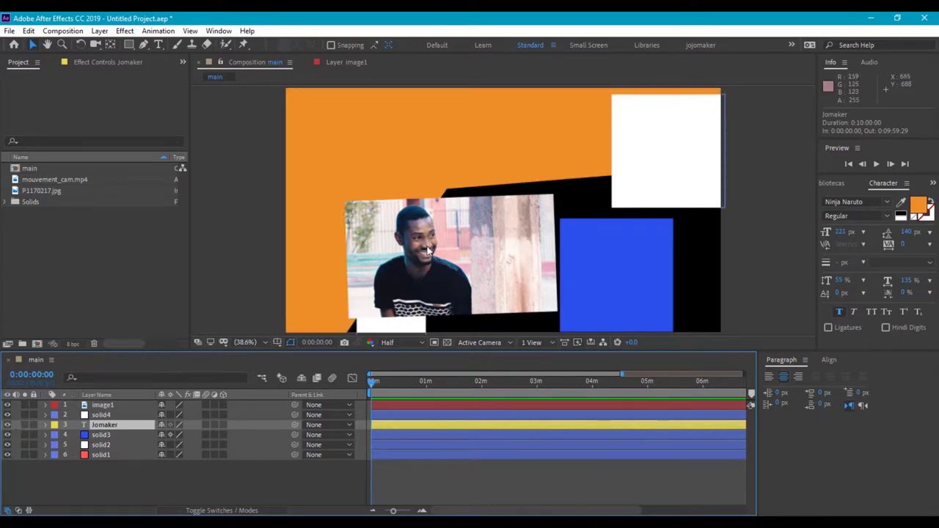
key(s)
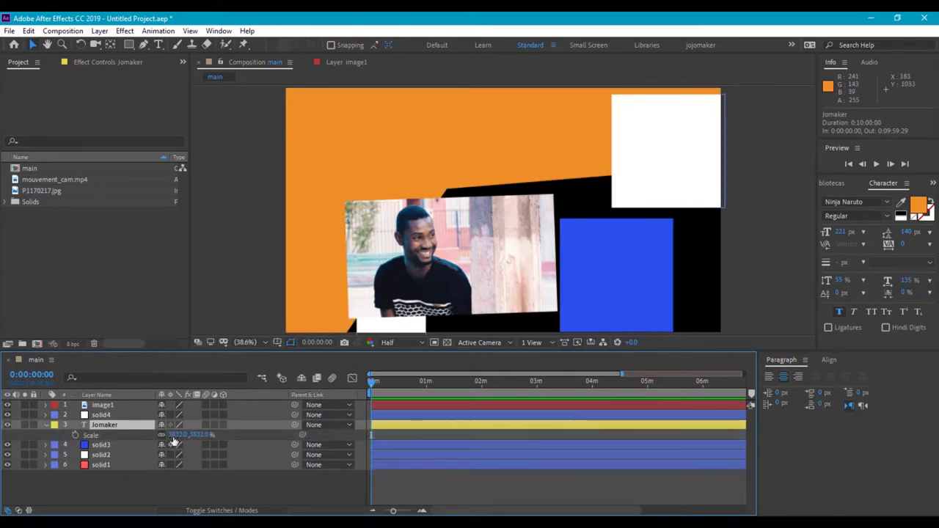
right_click(116, 437)
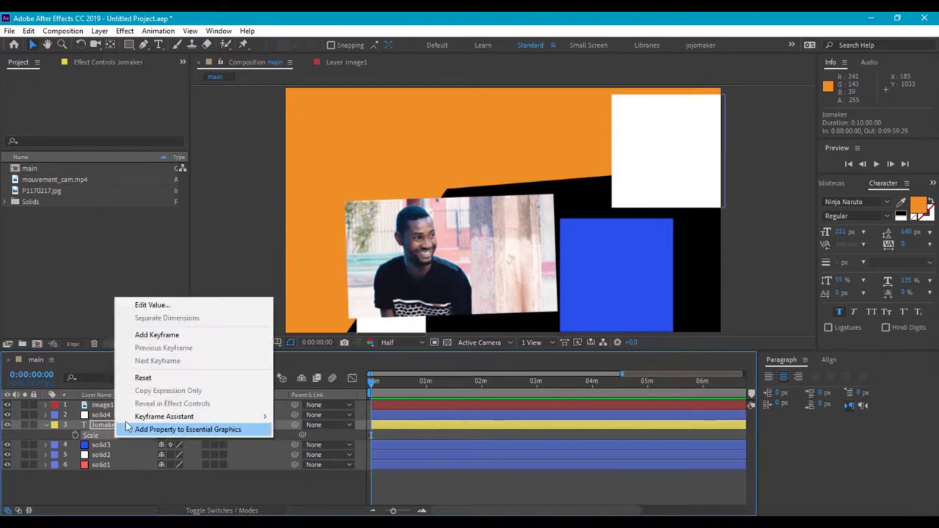
click(140, 374)
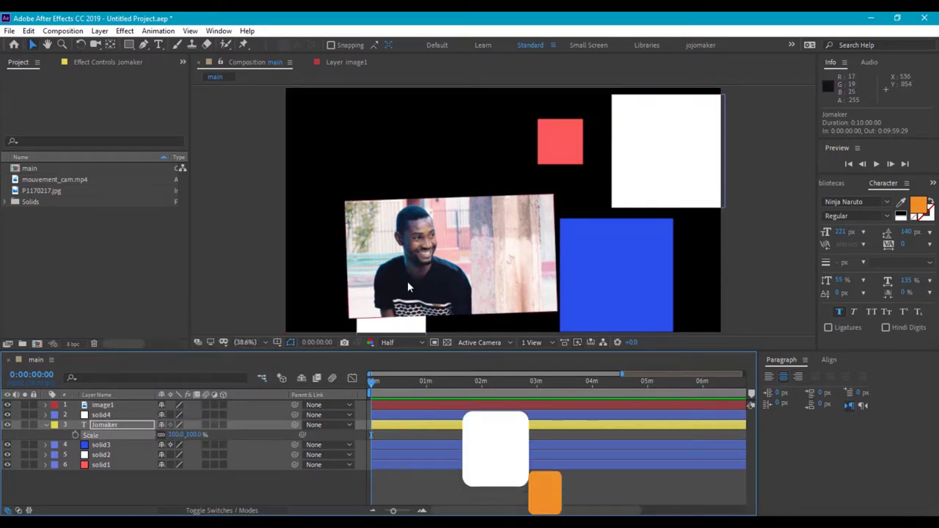
Place the Jomaker text above the photo at about 650, 317, scale it to 56%, and leave its layer selected.
key(comma)
key(comma)
key(comma)
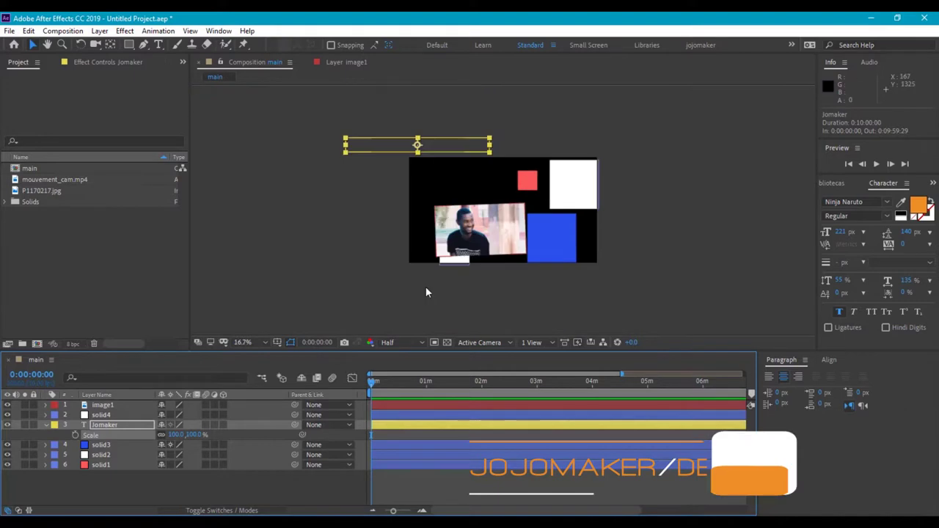
drag(456, 144, 512, 188)
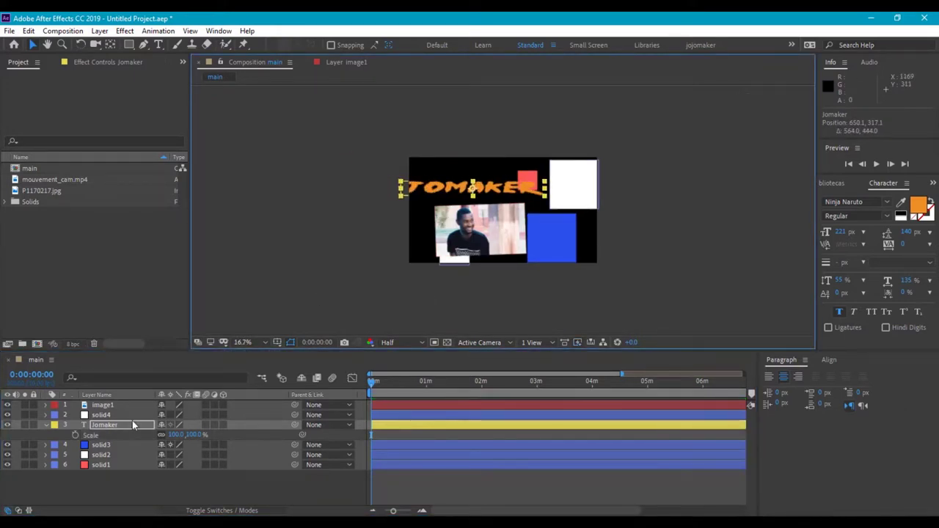
drag(174, 435, 143, 434)
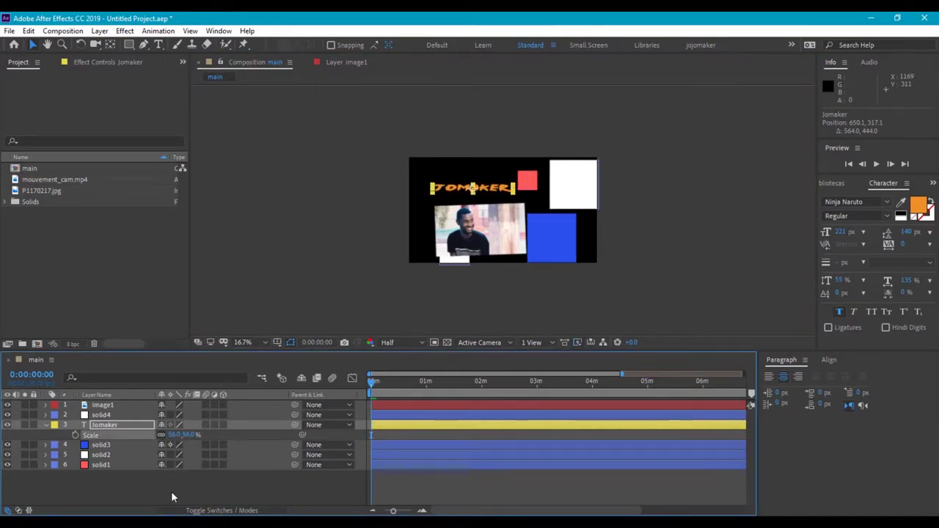
click(171, 490)
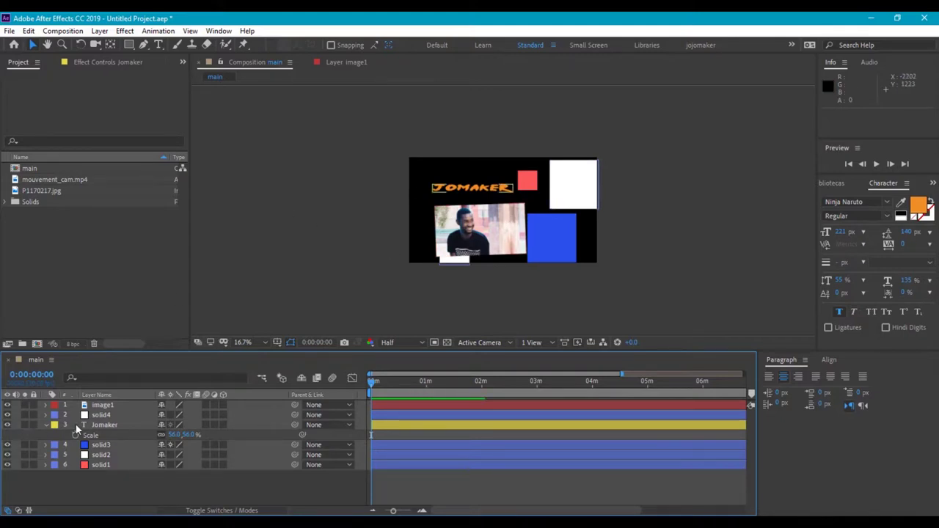
click(103, 425)
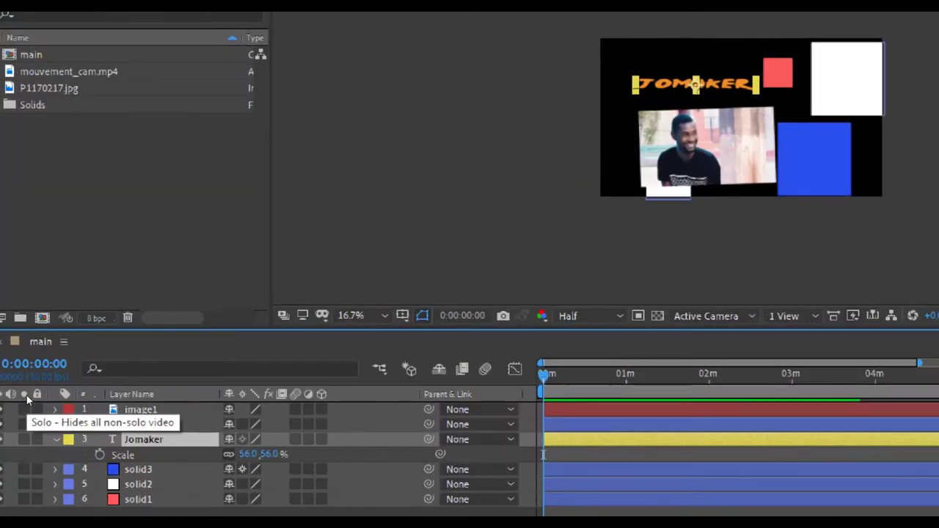
Solo the Jomaker text layer, move the text to about 944, 527 in the frame, and turn its solo off.
click(24, 437)
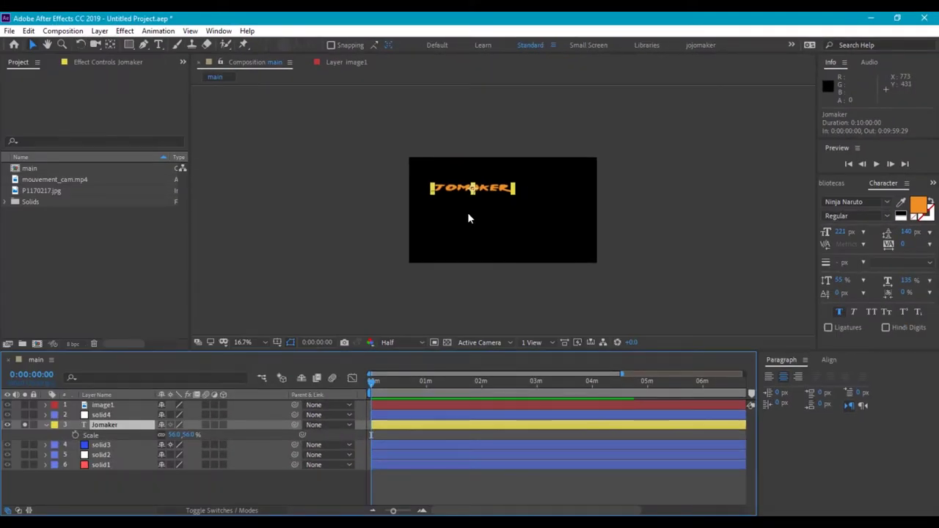
click(474, 200)
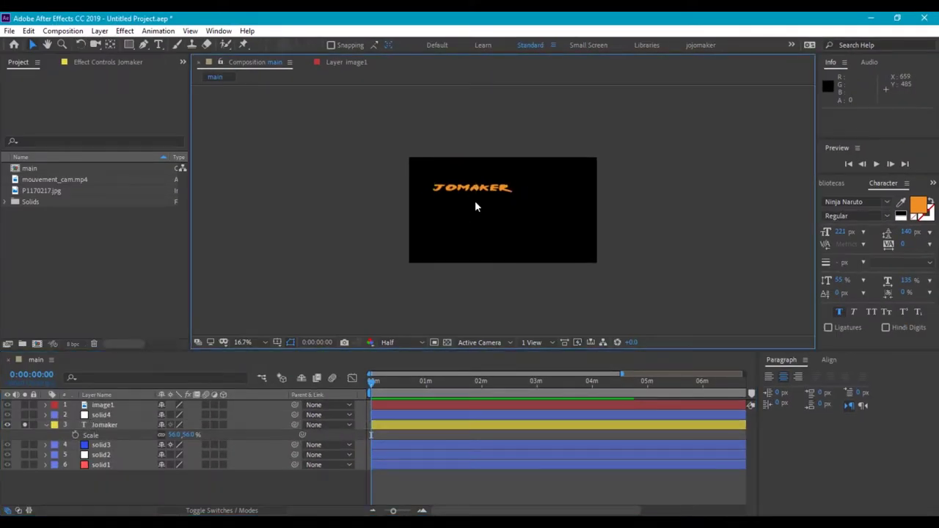
click(476, 188)
mouse_move(503, 209)
mouse_down()
mouse_move(501, 220)
mouse_move(503, 209)
mouse_up()
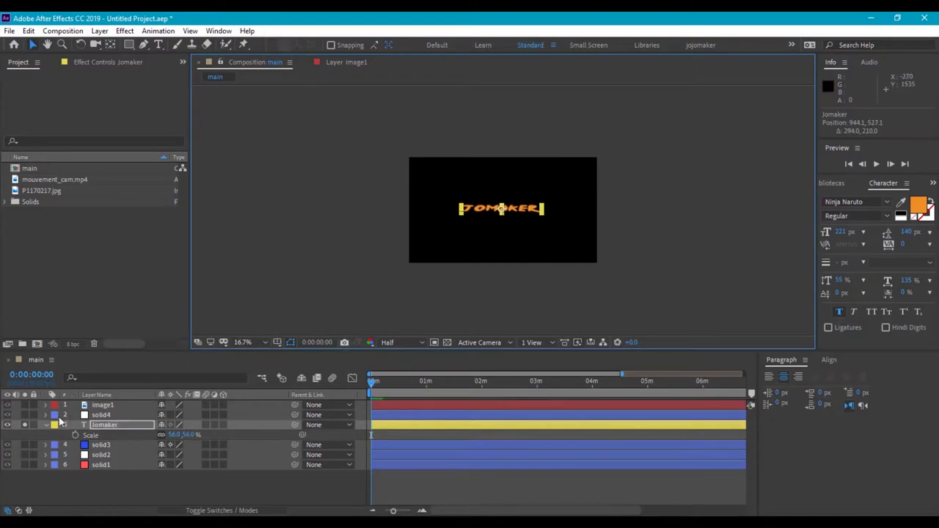
click(26, 424)
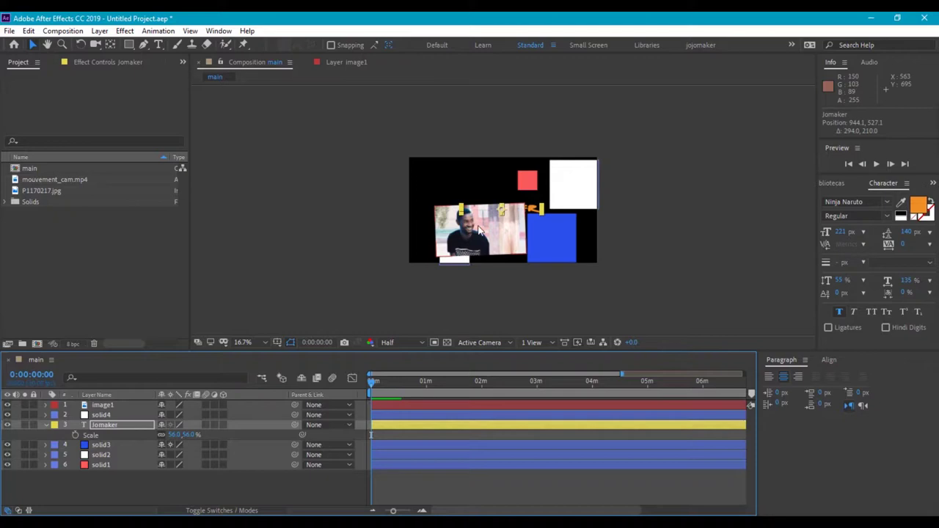
Shift the photo up toward the frame's upper-left area, then lock the image1 layer and try to select the photo in the composition.
mouse_move(470, 240)
mouse_down()
mouse_move(459, 200)
mouse_move(461, 240)
mouse_up()
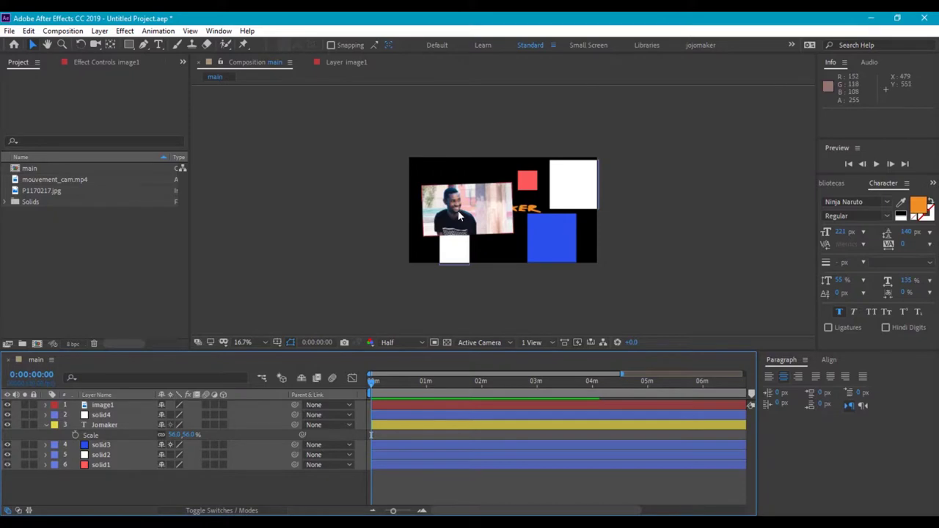
click(463, 213)
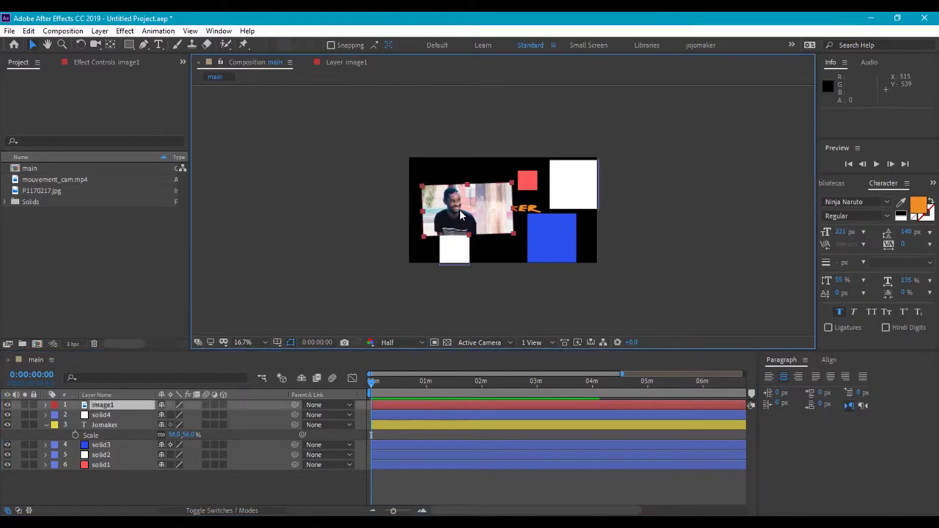
click(33, 405)
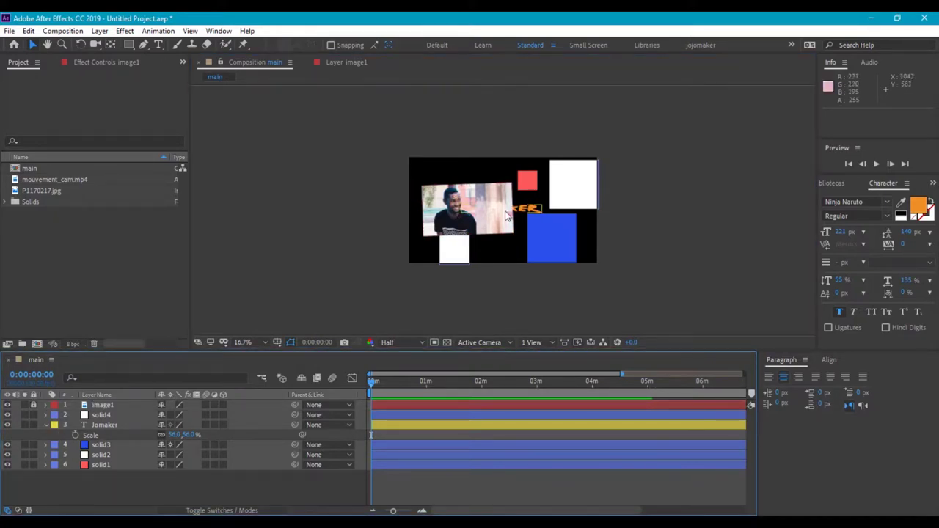
click(444, 215)
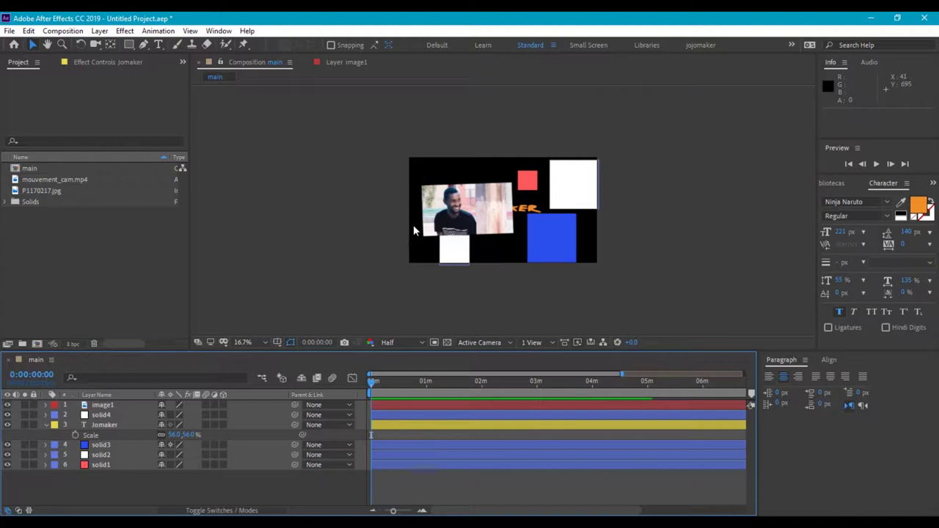
With image1 unlocked, move the photo to about 466, 227, then lock the layer and unlock it again.
drag(456, 204, 458, 185)
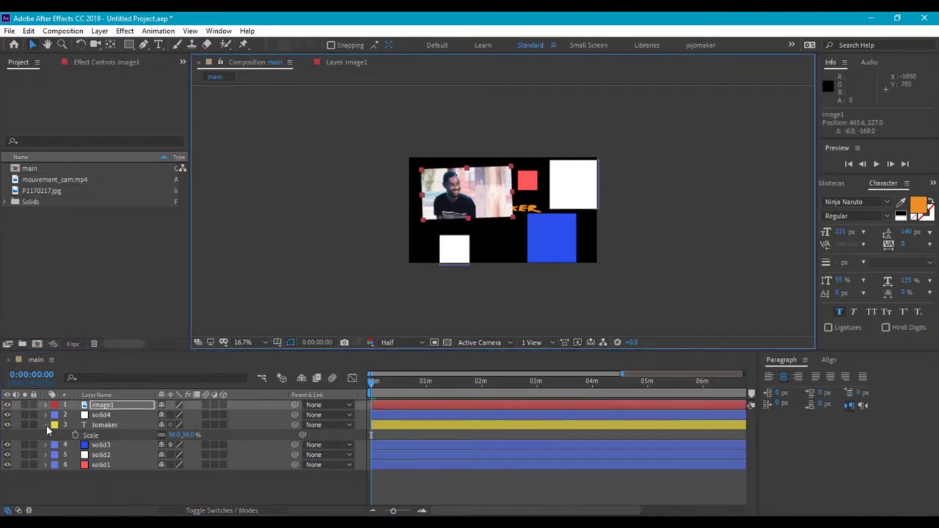
click(34, 405)
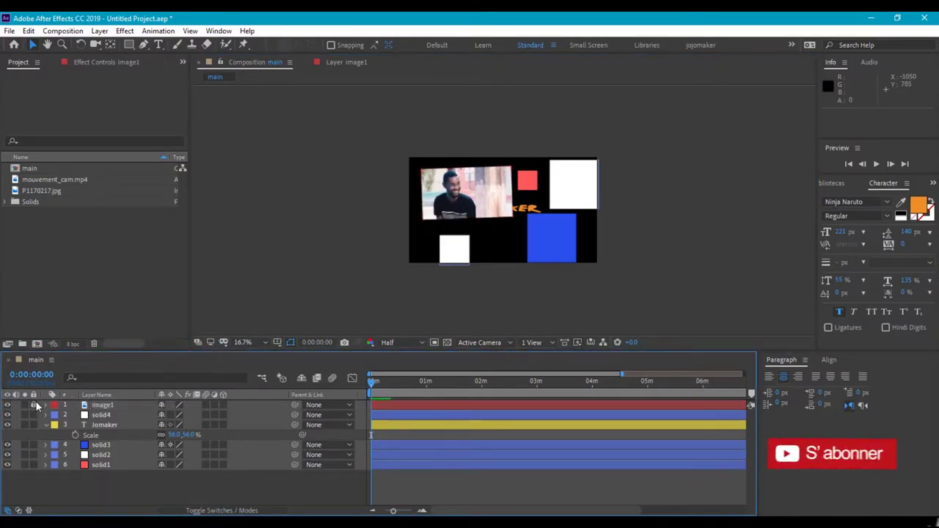
click(427, 233)
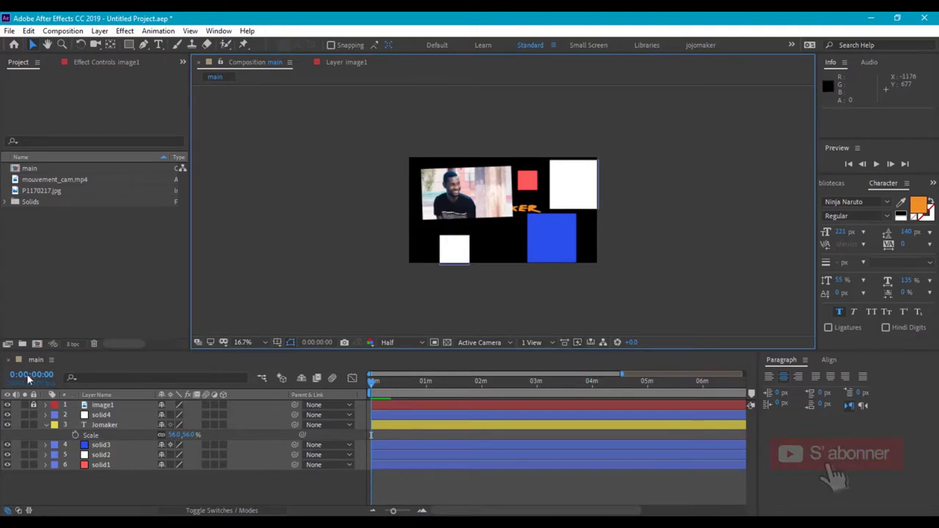
click(33, 405)
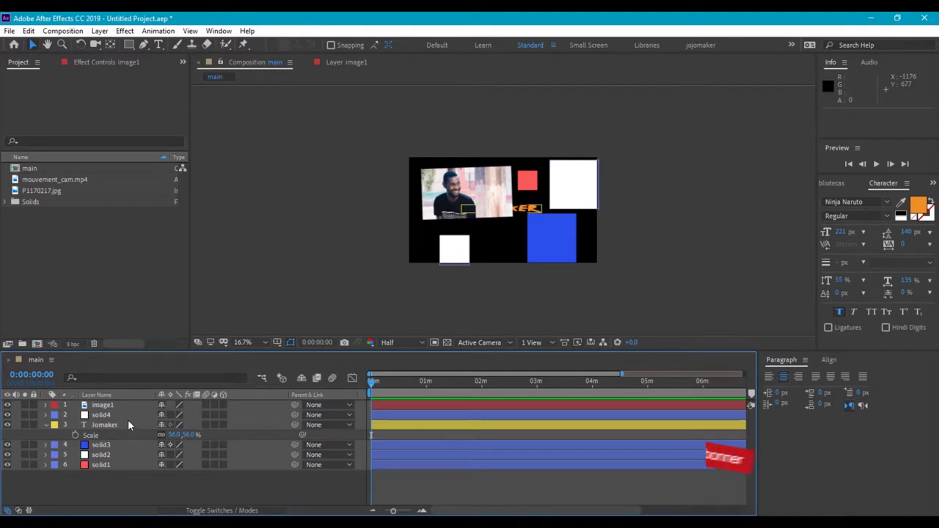
Collapse the Jomaker layer's Scale property and leave all layers deselected.
click(45, 425)
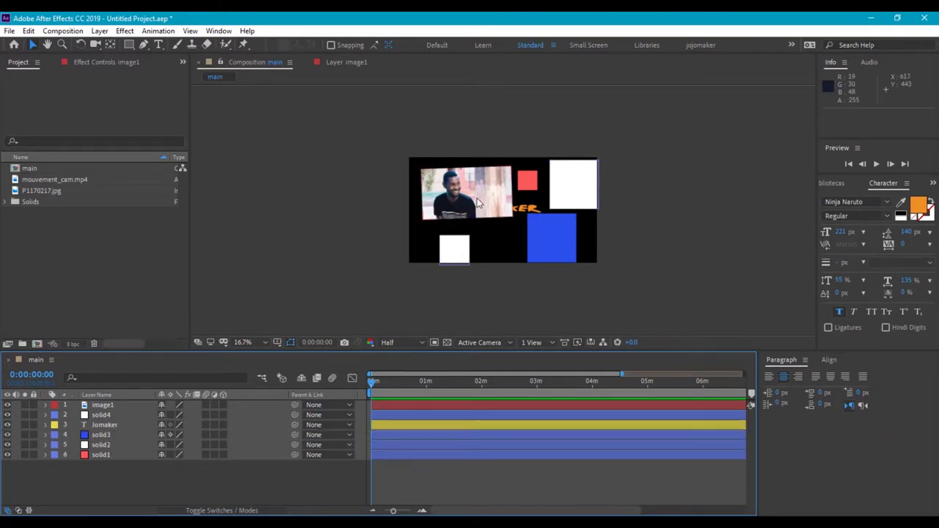
click(352, 181)
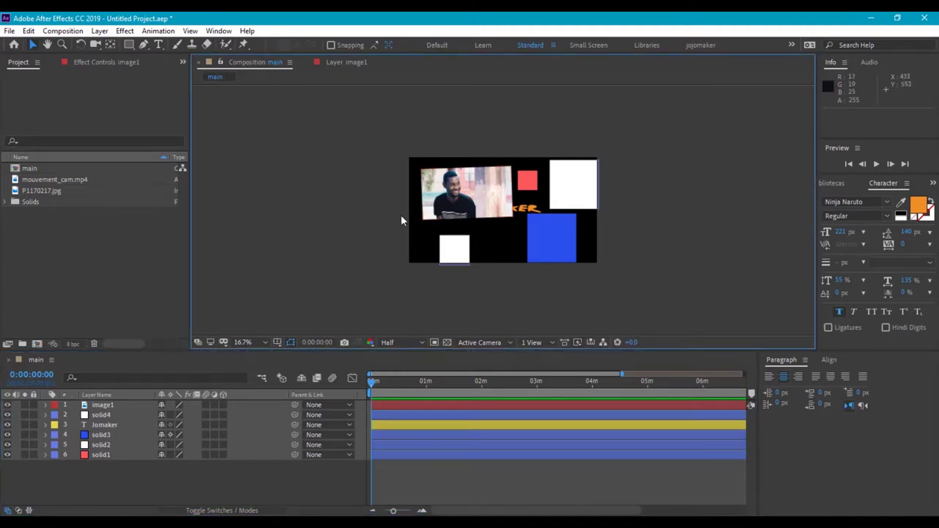
click(114, 478)
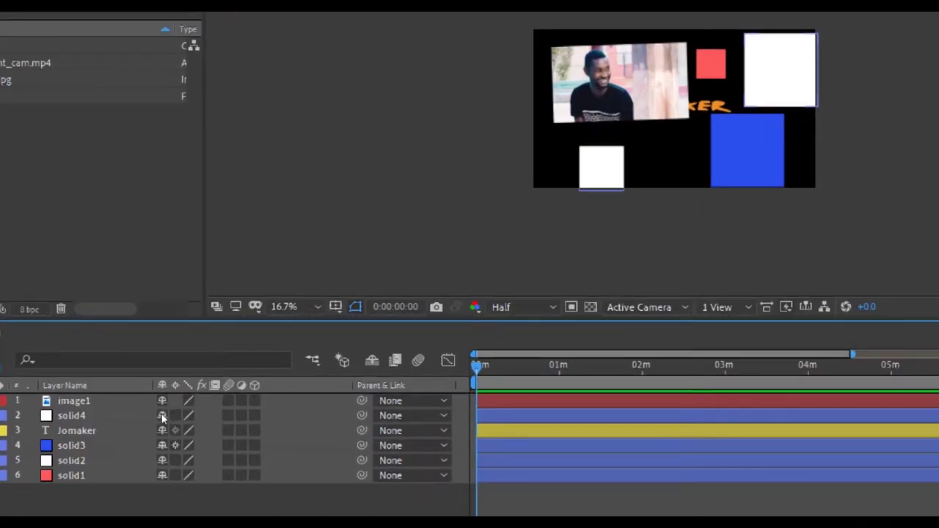
Mark the solid4, solid3, solid2 and solid1 layers as shy and hide the shy layers in the timeline.
click(163, 415)
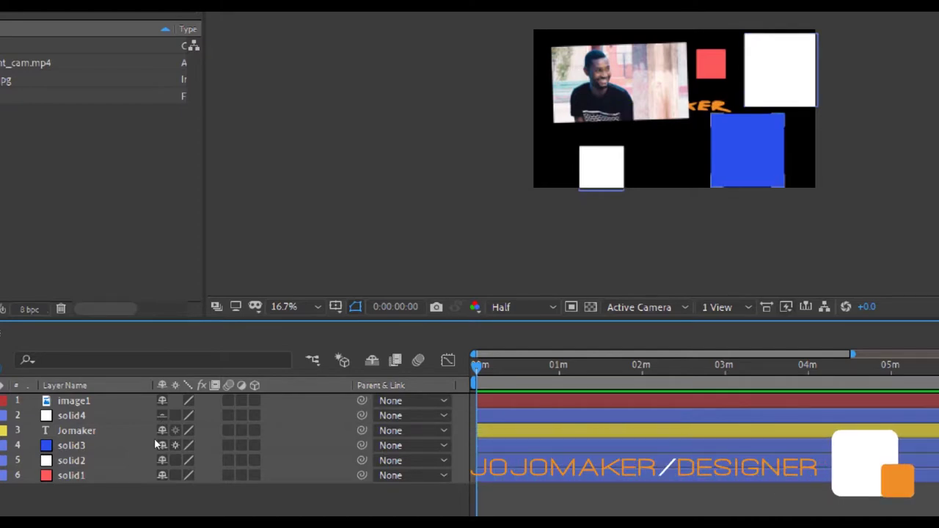
click(162, 445)
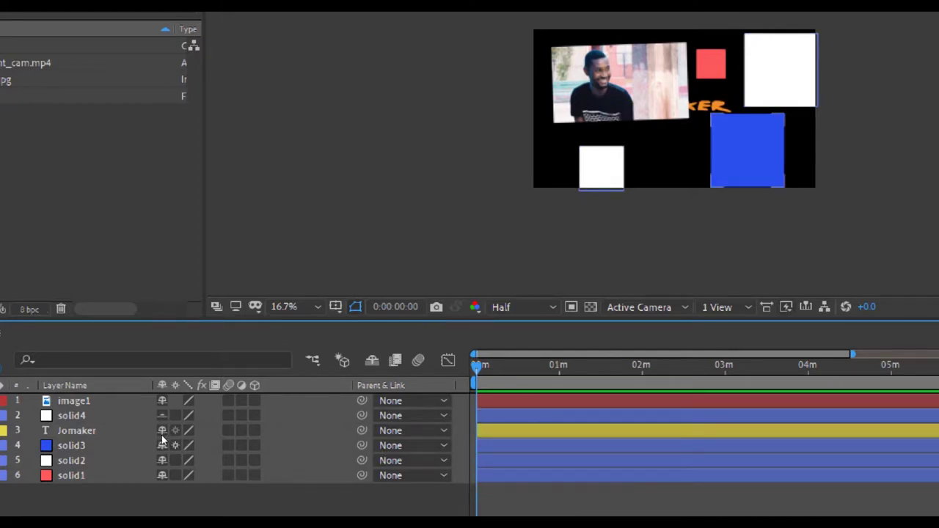
click(162, 475)
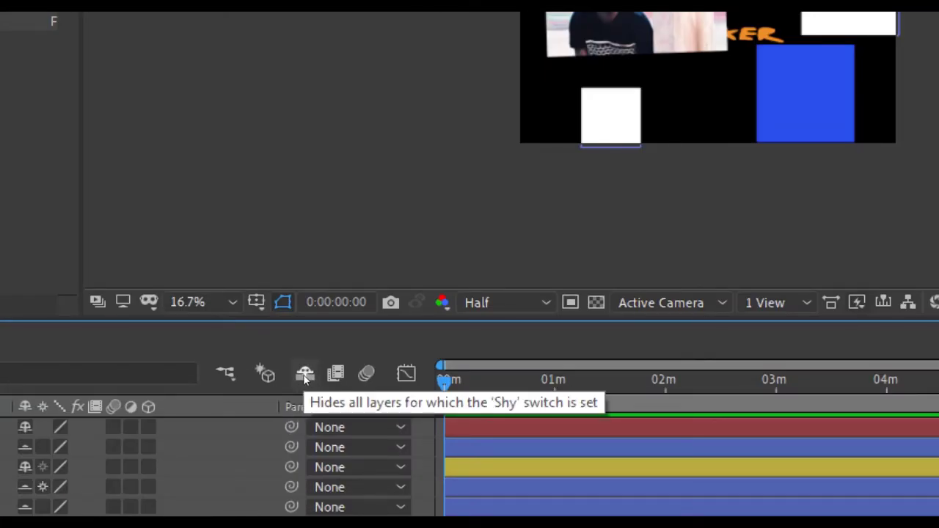
click(305, 375)
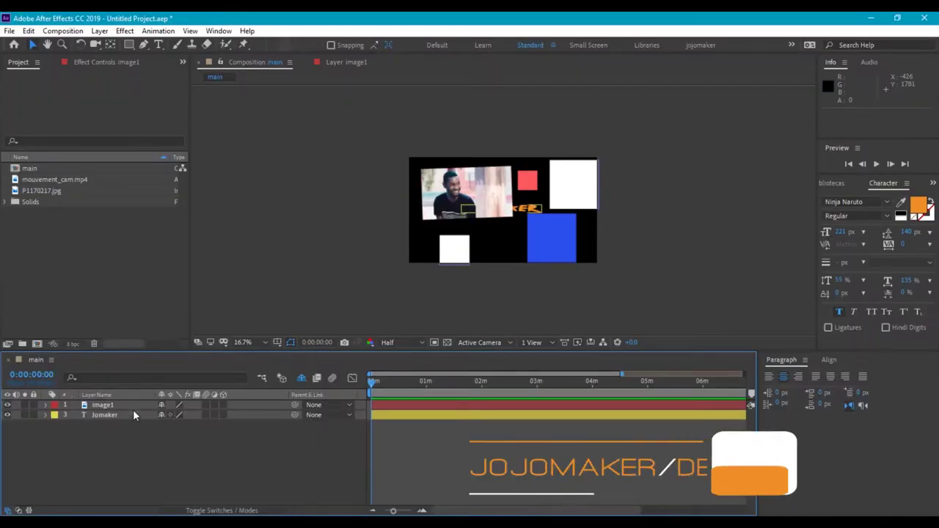
Select the remaining image1 and Jomaker layers one after the other, then clear the selection.
click(103, 404)
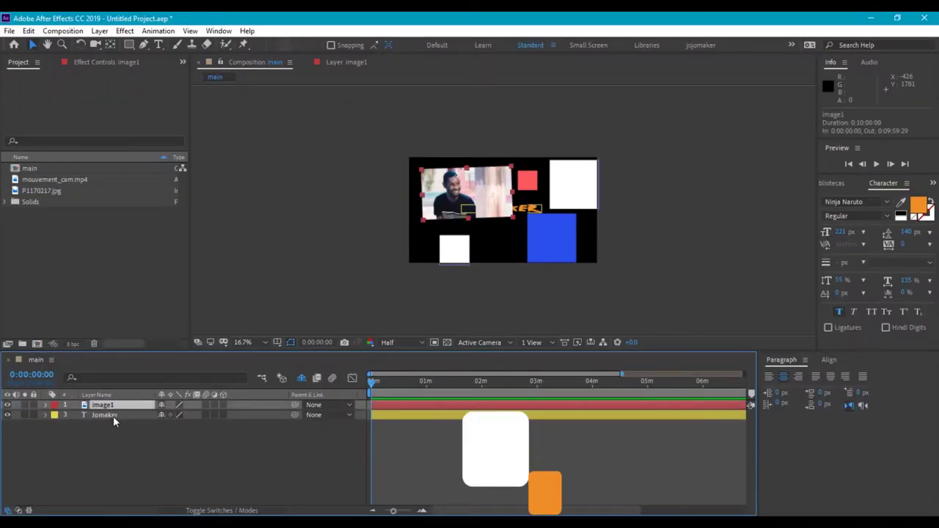
click(113, 416)
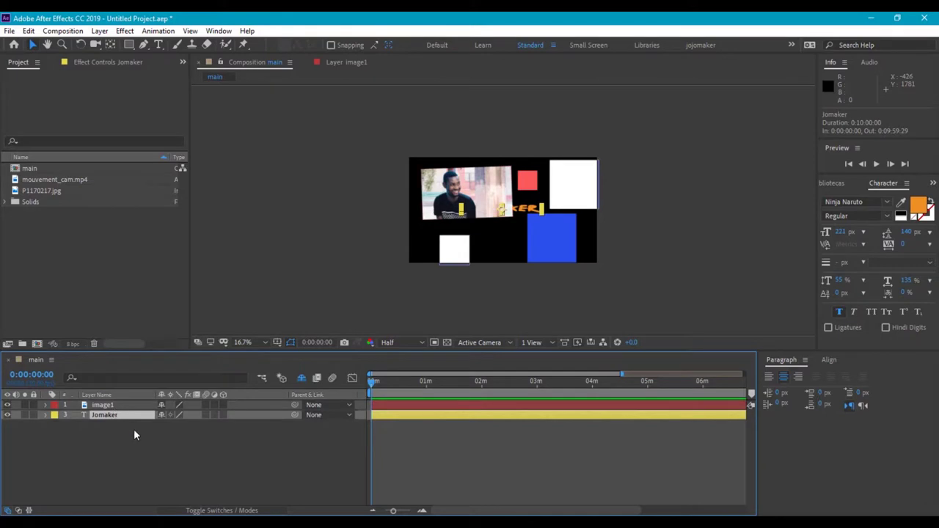
click(103, 445)
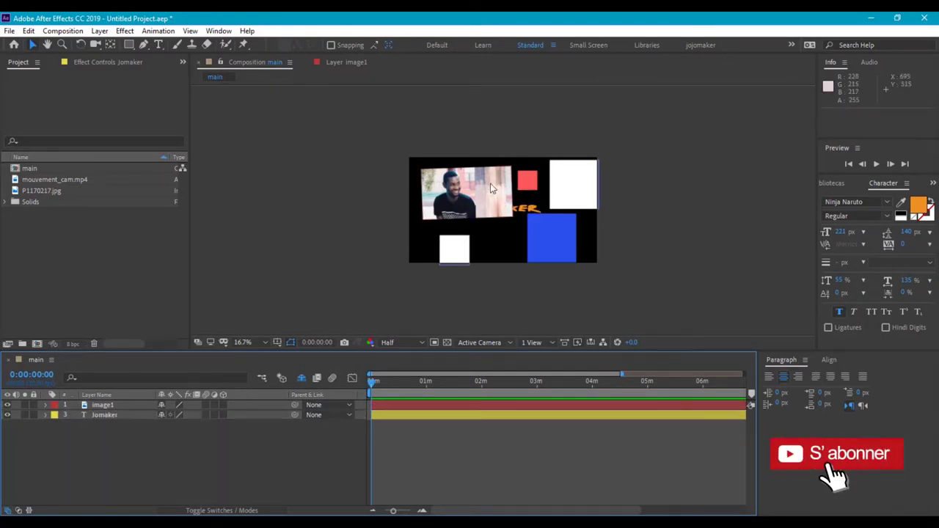
click(330, 154)
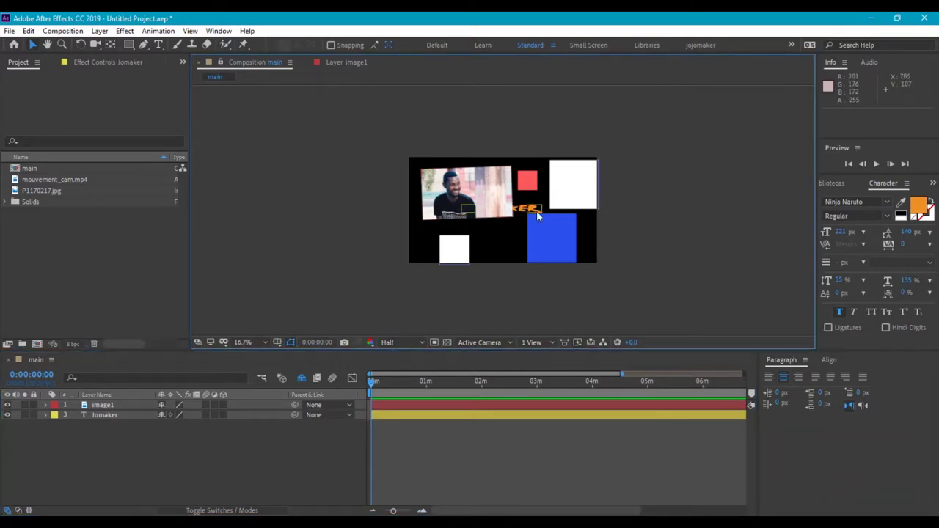
click(99, 444)
click(94, 433)
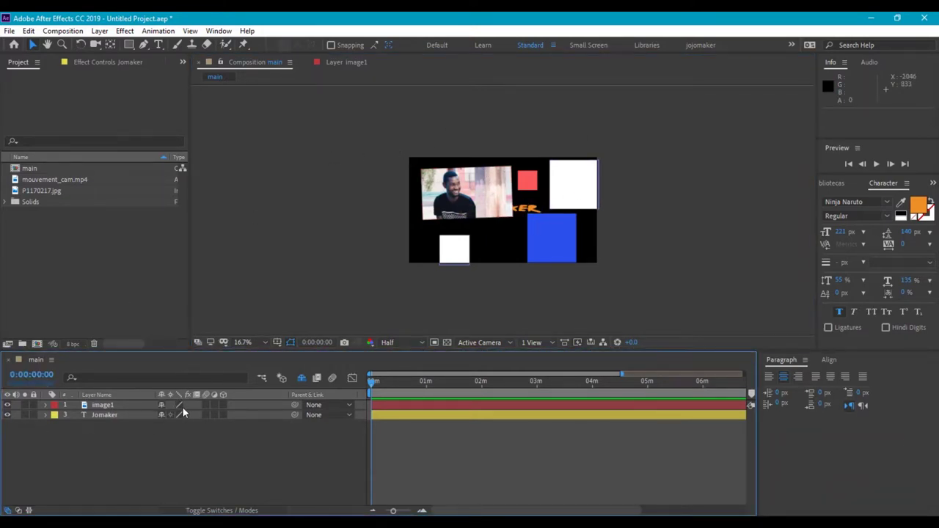
Show the shy layers in the timeline again, then solo the Jomaker text layer and turn its solo off.
click(302, 377)
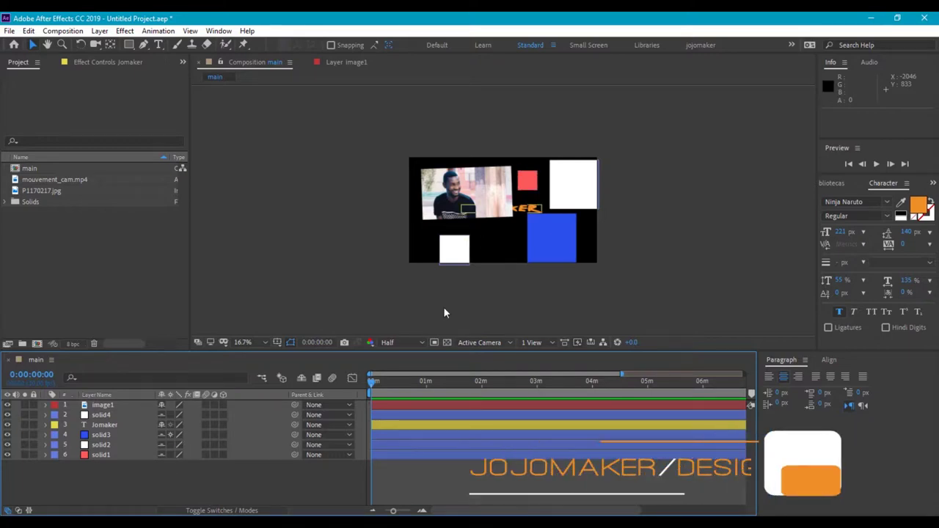
click(24, 425)
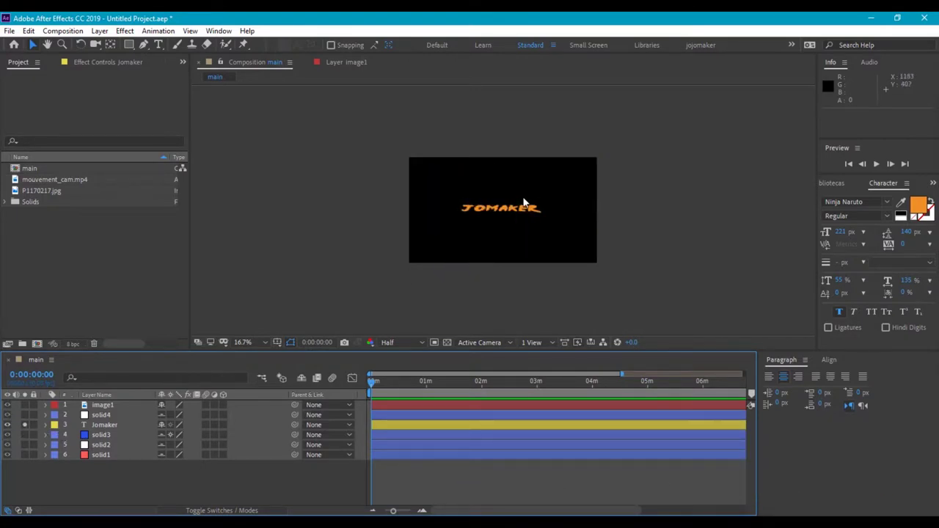
click(25, 425)
Solo the solid3 layer and move its blue square near the frame's centre, to about 914, 568.
click(24, 434)
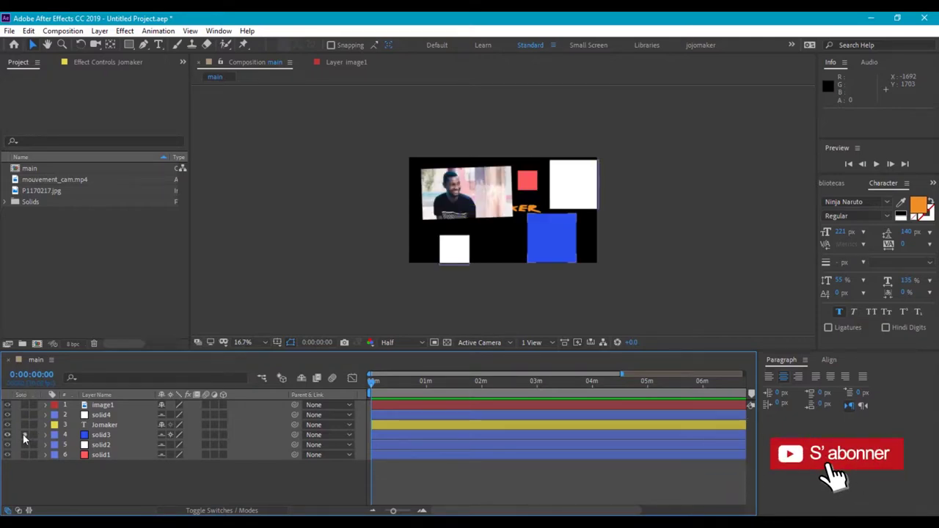
drag(569, 234, 518, 209)
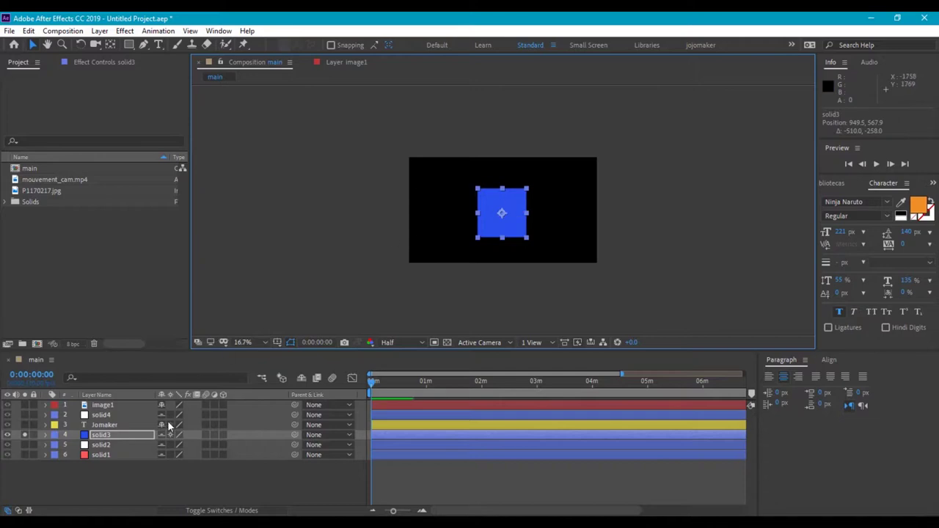
drag(494, 203, 497, 209)
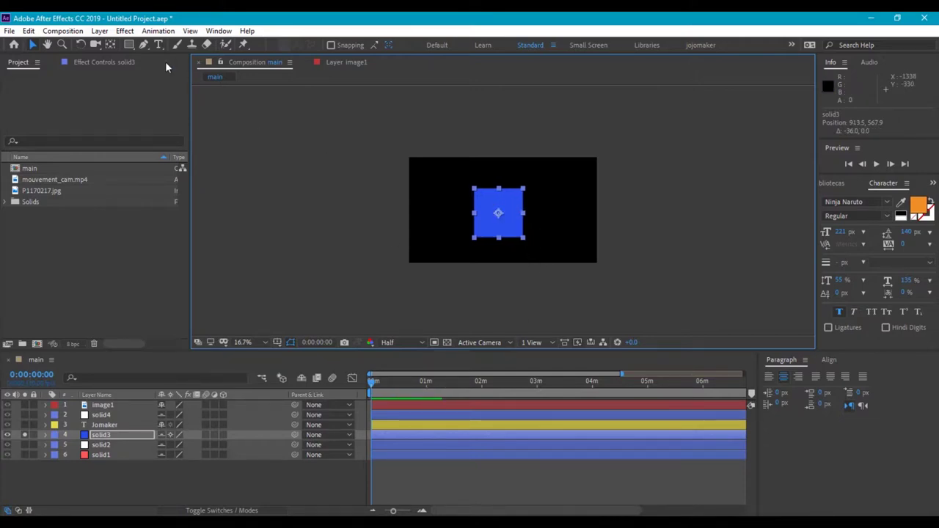
Move solid3's anchor point by about 24, -150 toward the square's upper edge and scale the layer to 523%.
click(111, 44)
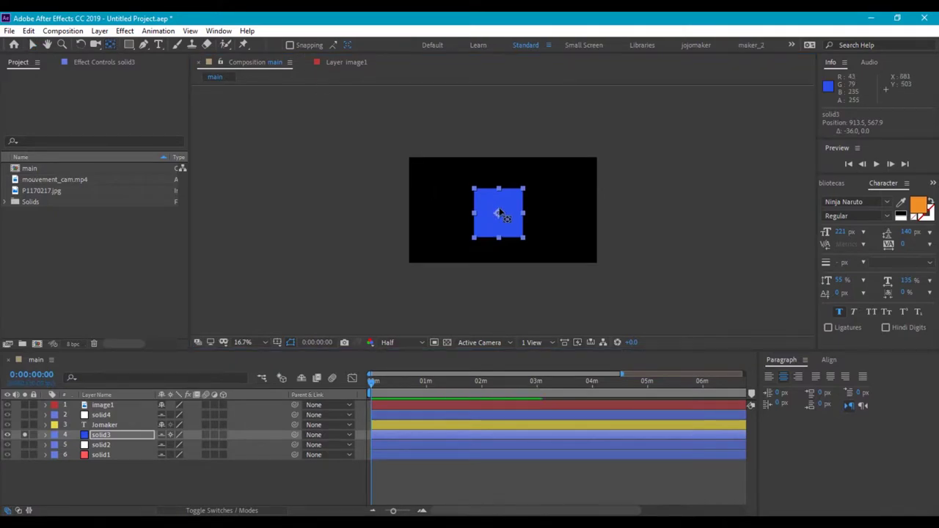
mouse_move(497, 212)
mouse_down()
mouse_move(485, 191)
mouse_move(499, 198)
mouse_up()
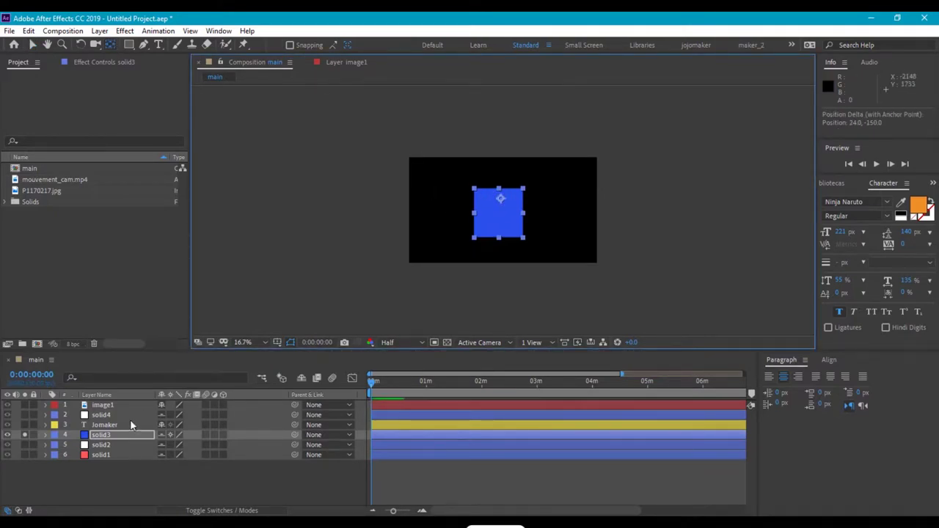
key(s)
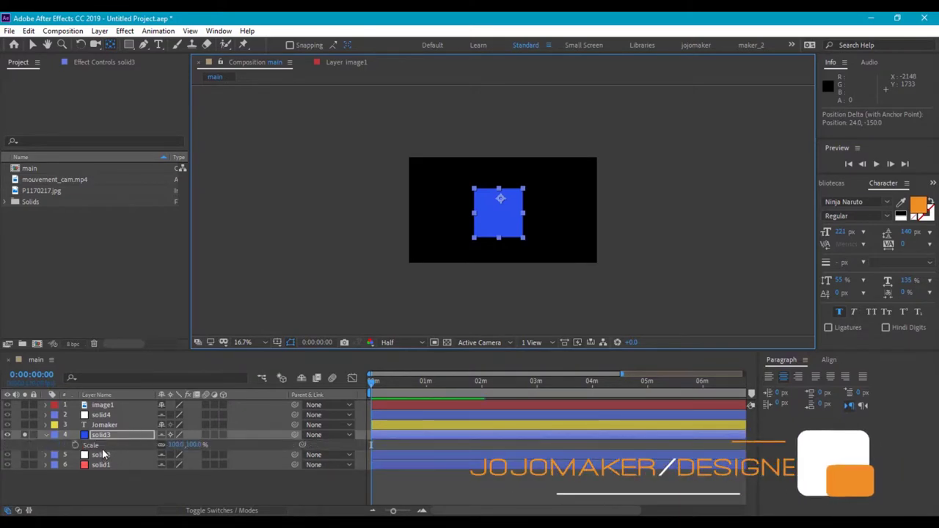
drag(175, 444, 411, 444)
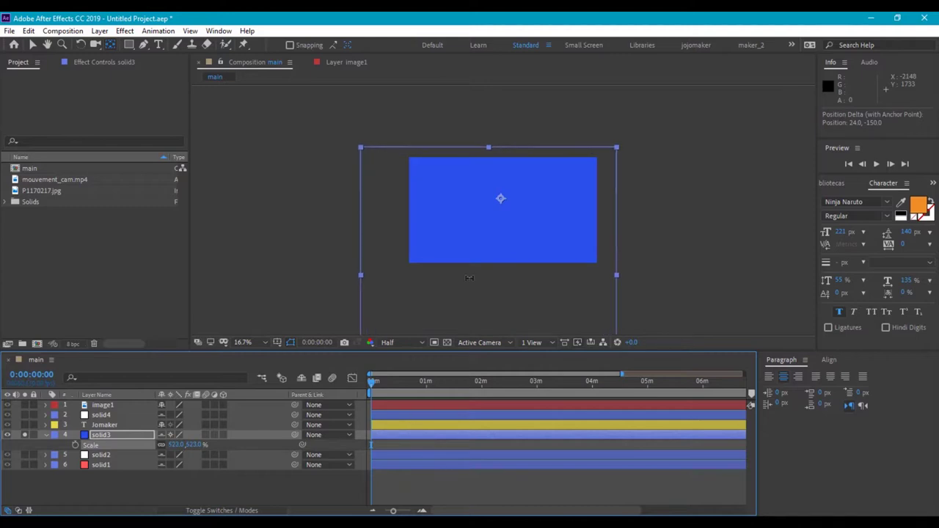
Move the enlarged blue solid3 with the Selection tool to about 662, 910, leaving its upper edge inside the frame.
click(548, 198)
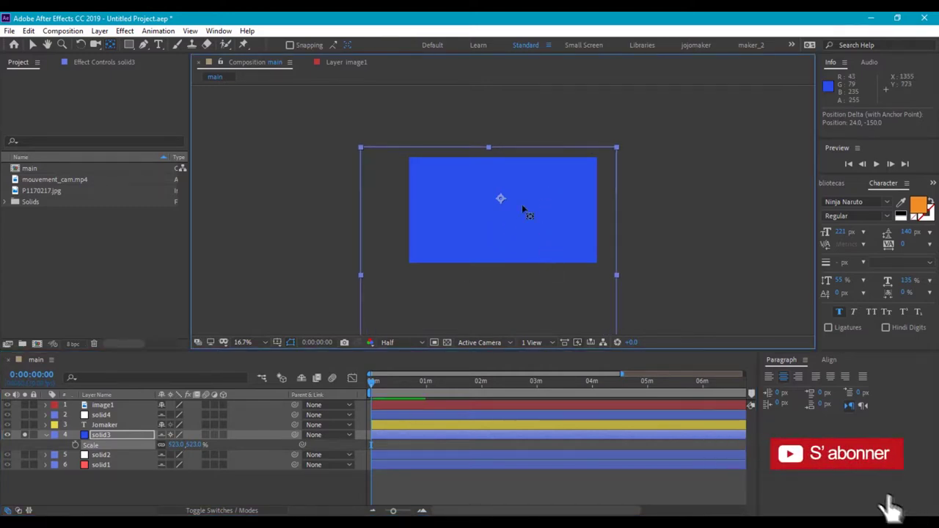
click(32, 45)
drag(569, 194, 540, 242)
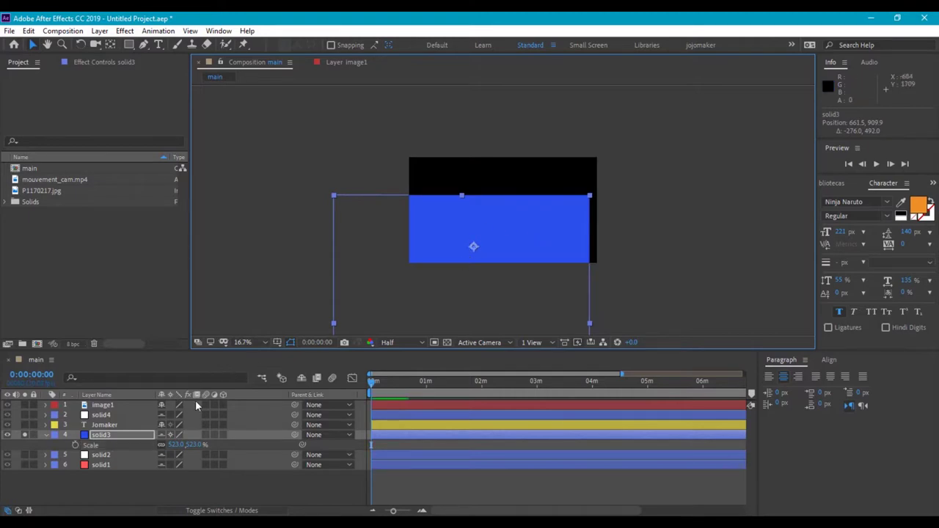
Scale solid3 up to 1280% and move it to about -232, 1792, leaving its upper edge across the frame.
drag(168, 446, 624, 327)
drag(547, 189, 465, 266)
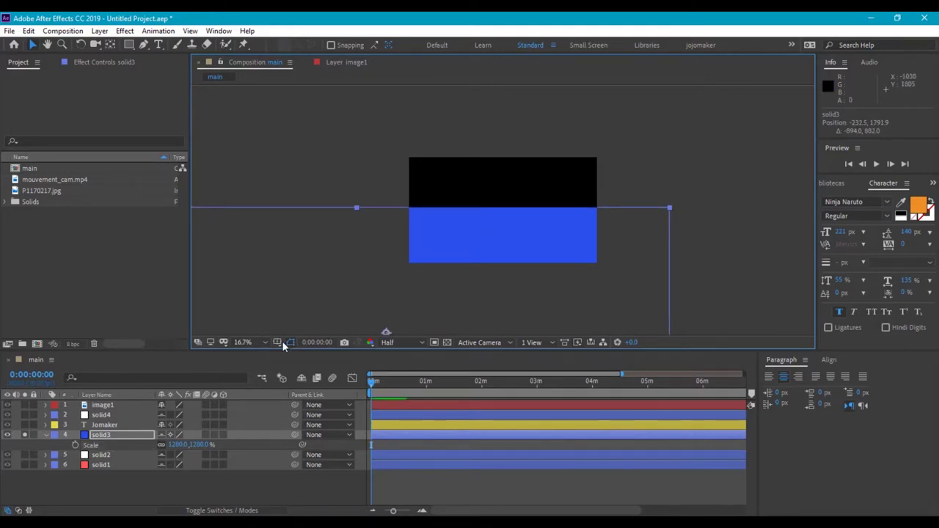
click(243, 341)
click(264, 143)
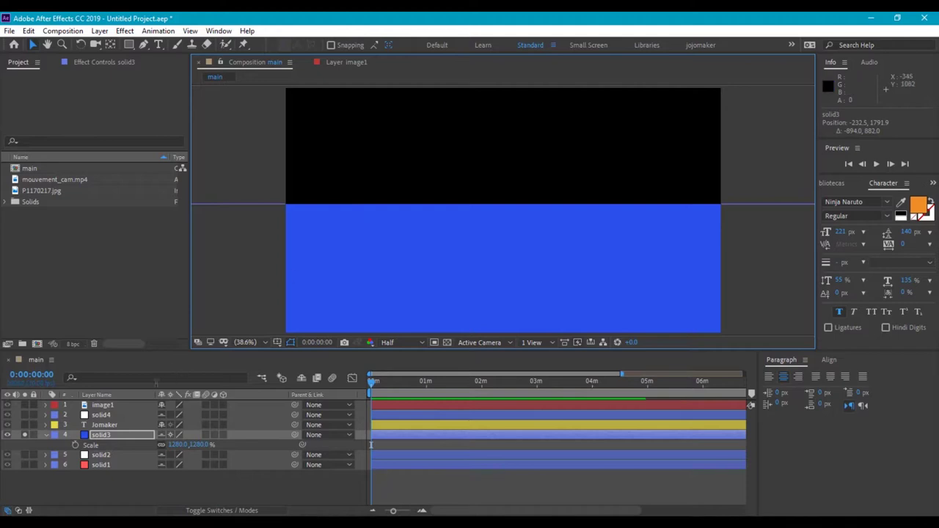
Toggle solid3's Collapse Transformations/Continuously Rasterize switch off and on to compare the edge sharpness, leaving it off.
click(168, 432)
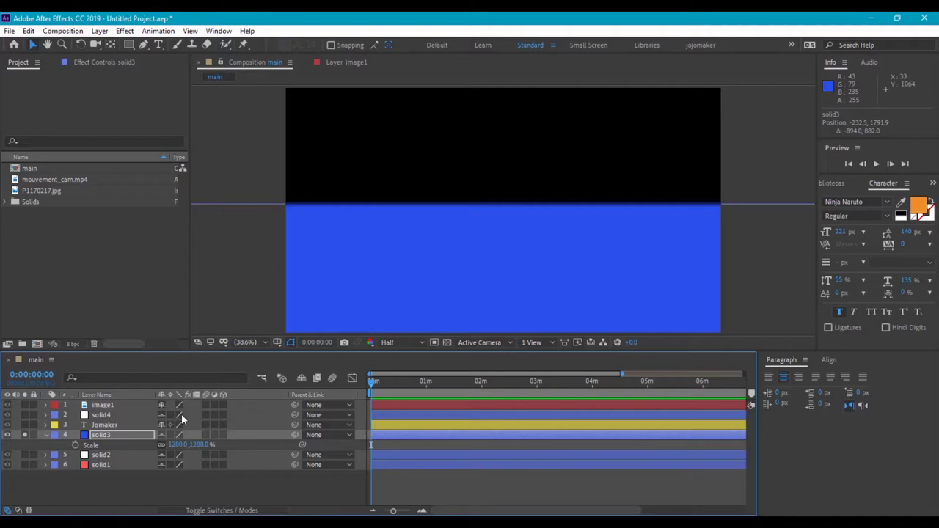
key(Return)
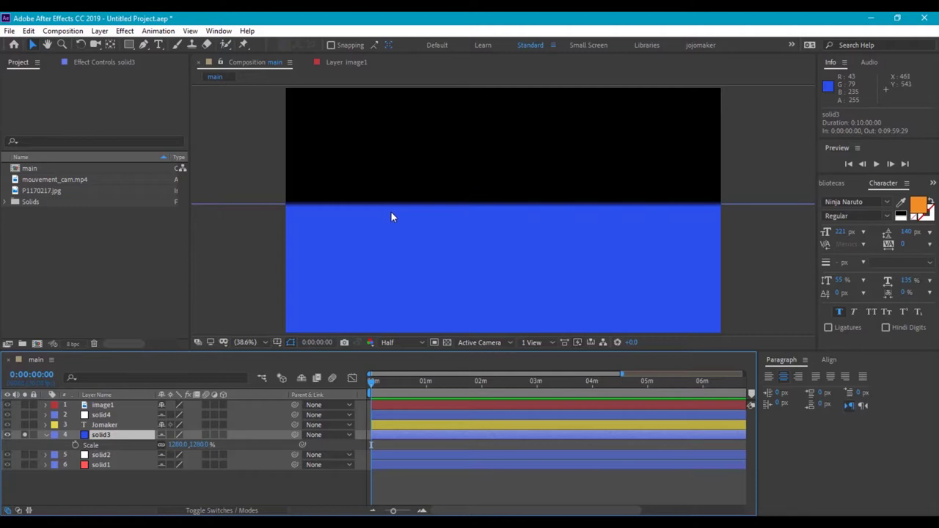
click(169, 434)
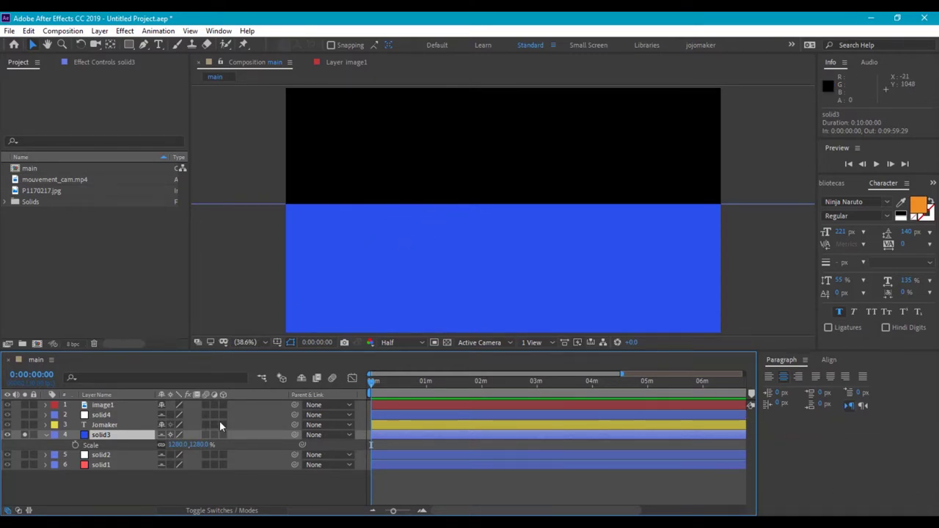
click(172, 433)
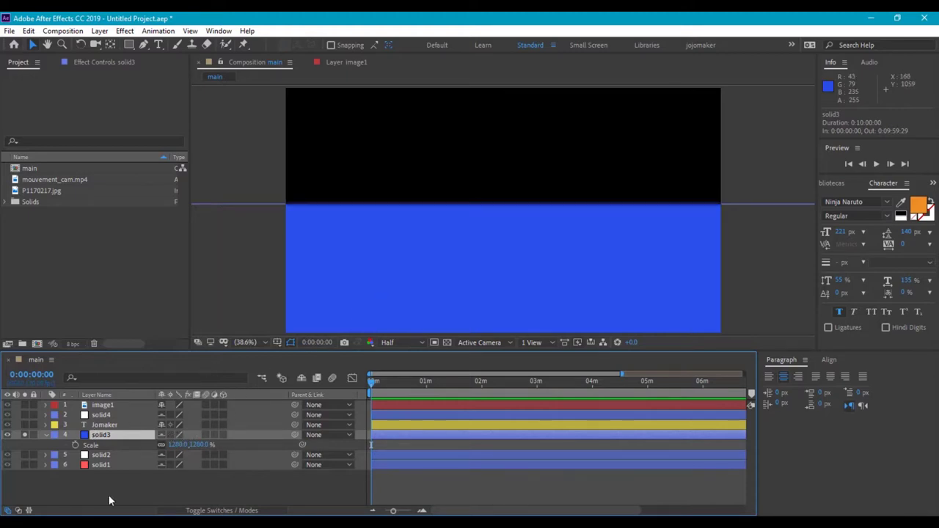
Reset solid3's scale to 100% and move the blue square back inside the frame, to about 1142, 478.
right_click(98, 445)
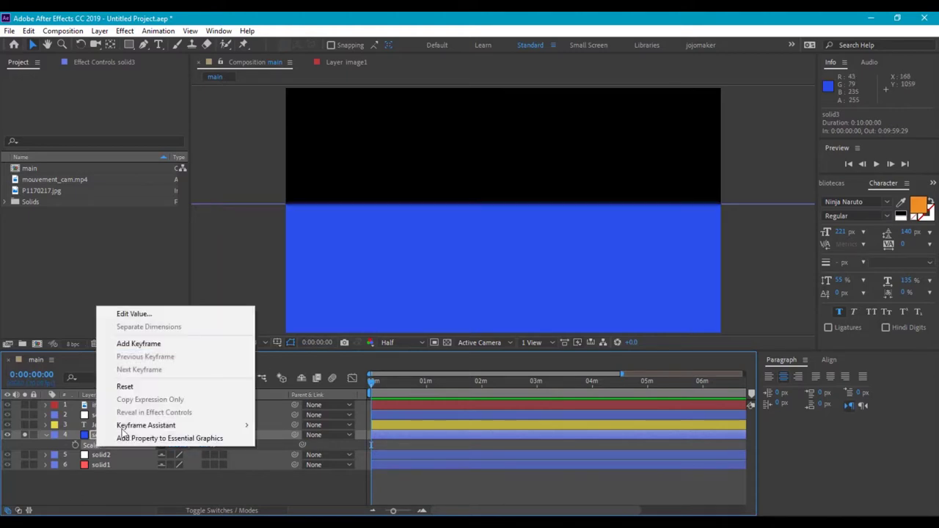
click(143, 386)
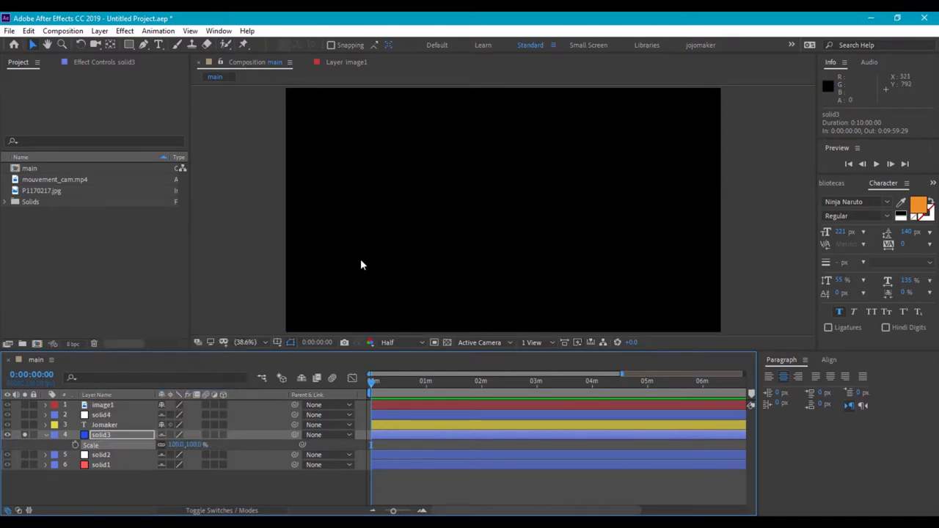
key(comma)
key(comma)
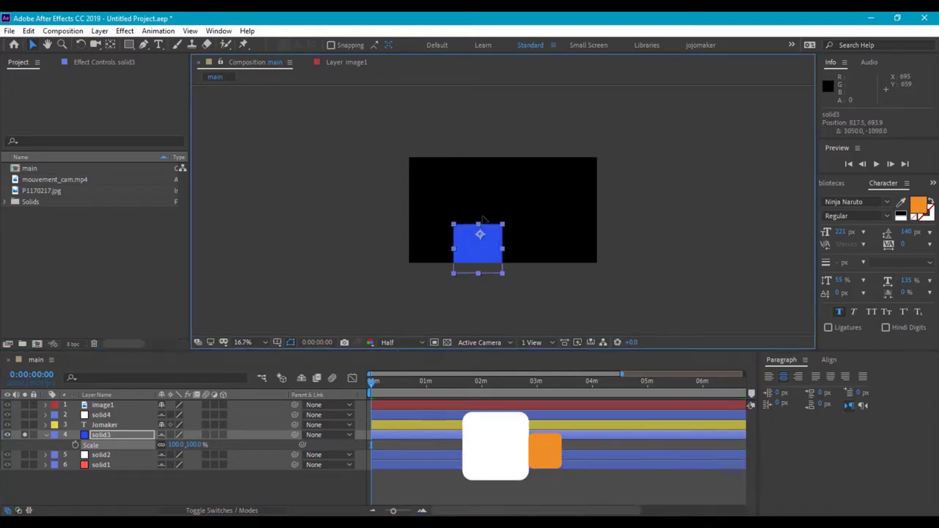
drag(479, 238, 517, 208)
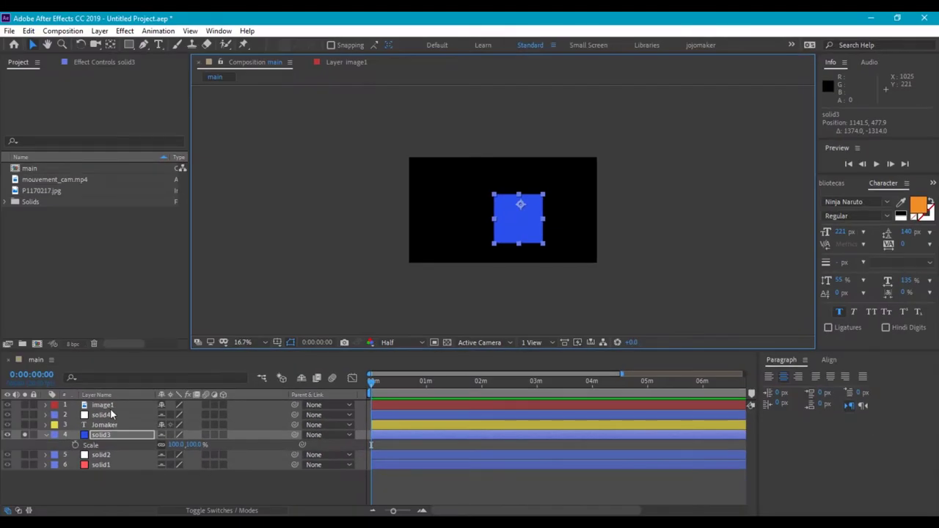
Turn off solid3's solo and solo the image1 layer instead.
click(24, 433)
click(24, 404)
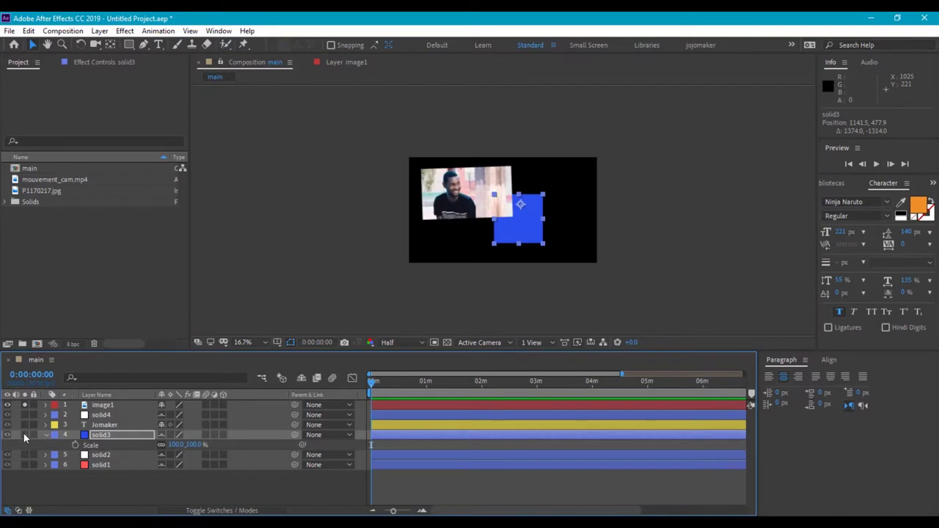
click(24, 434)
Reset image1's rotation to 0° and move the photo near the frame's centre, to about 754, 407.
drag(461, 210, 483, 220)
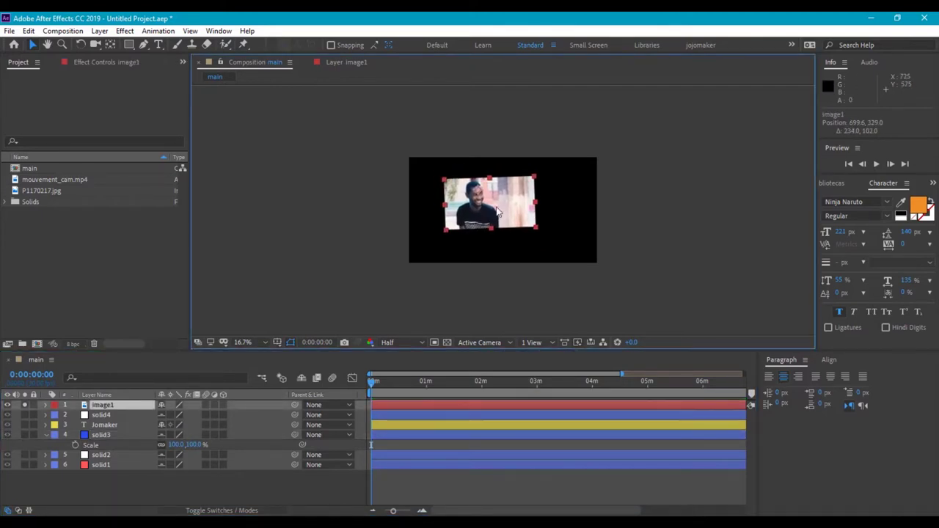
key(r)
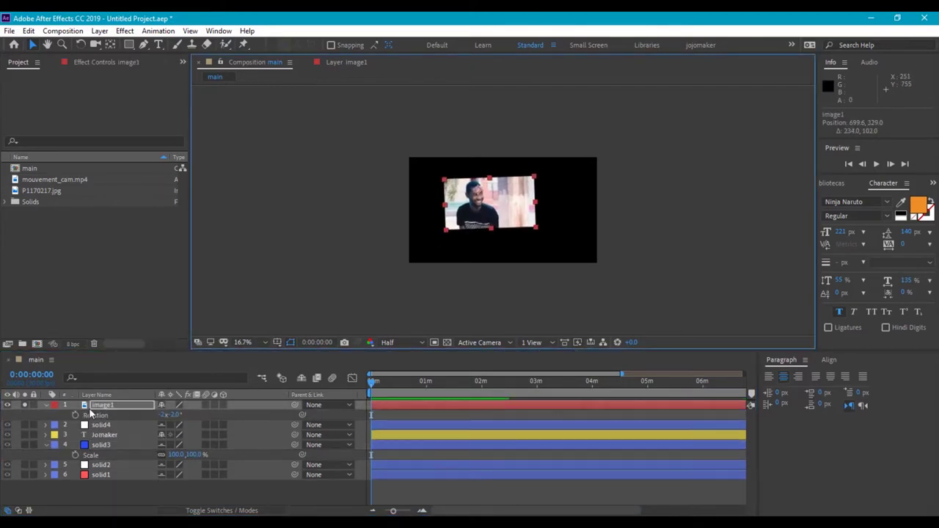
right_click(110, 420)
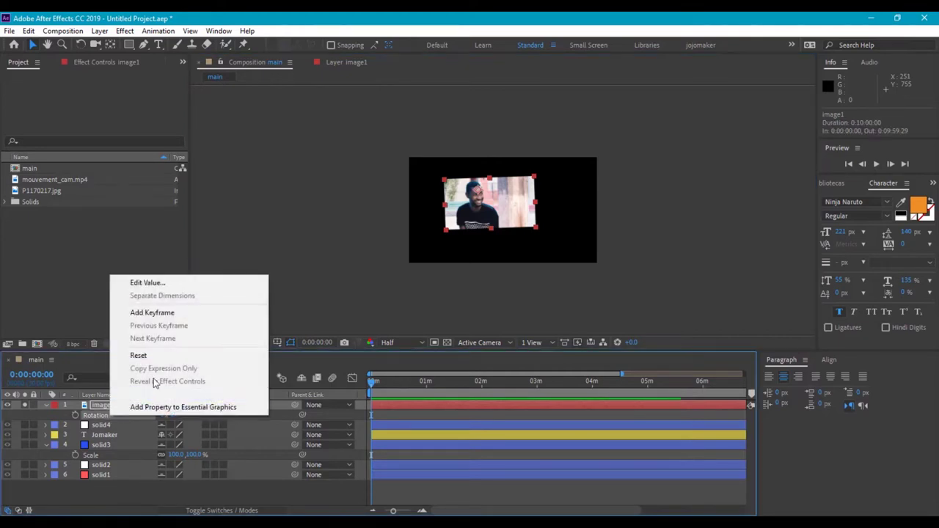
click(139, 356)
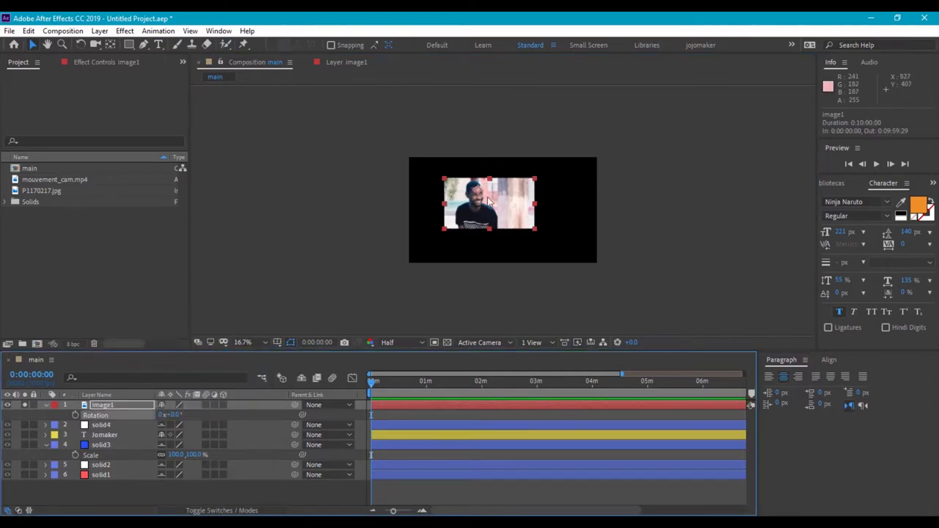
drag(478, 192, 486, 204)
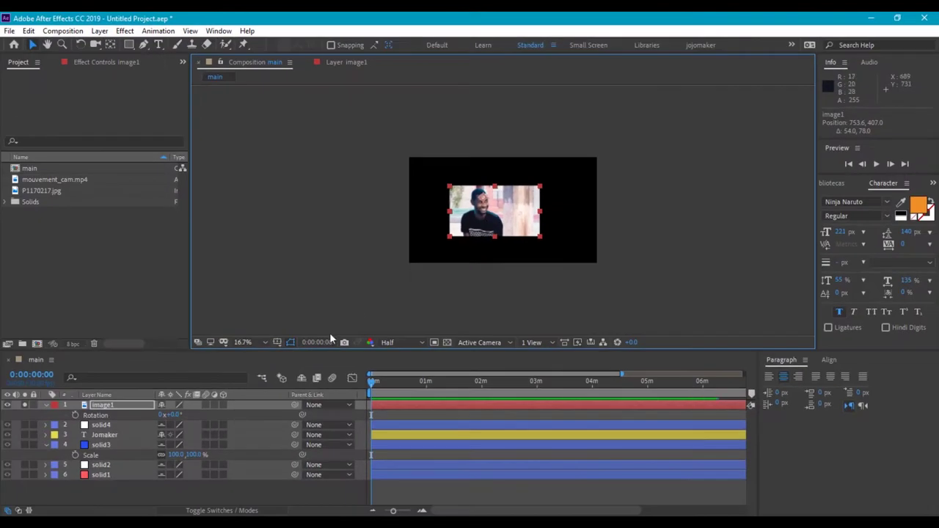
Move image1's anchor point down onto the man's nose and scale the layer to 391%.
click(155, 413)
click(260, 133)
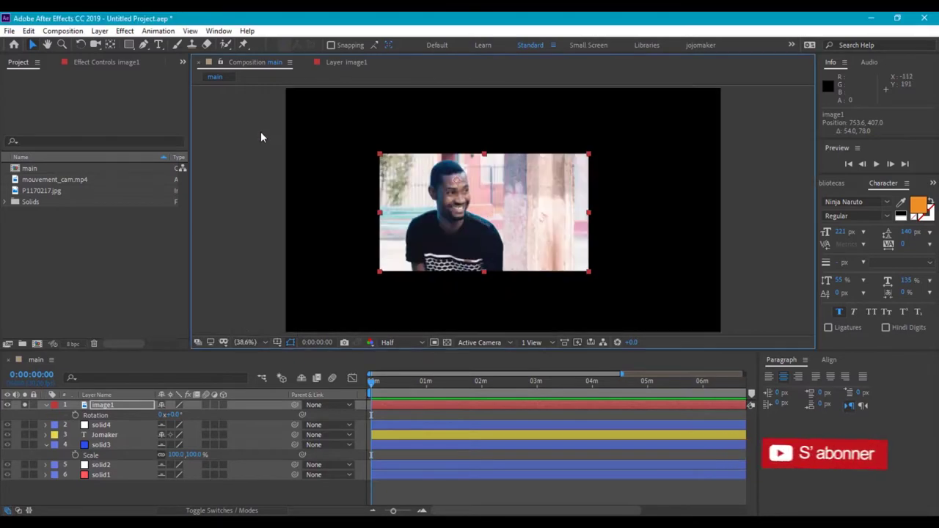
click(116, 406)
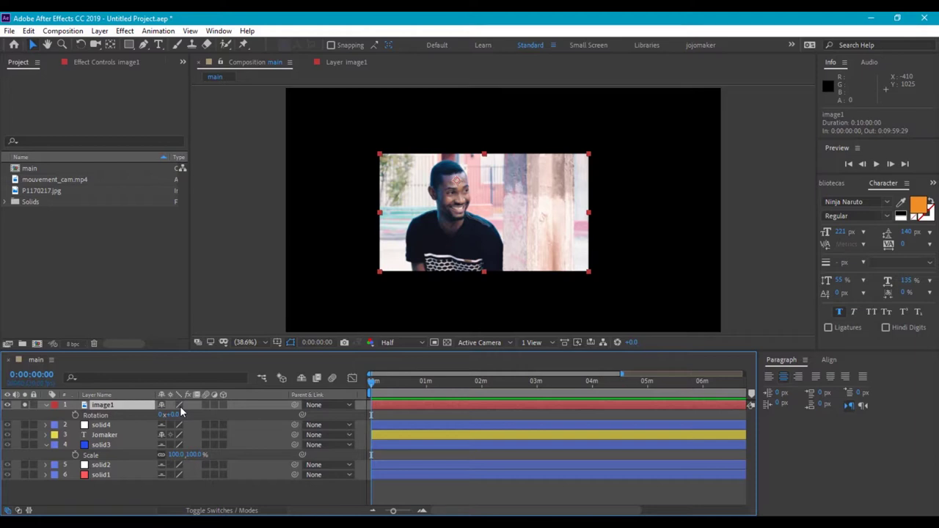
click(454, 186)
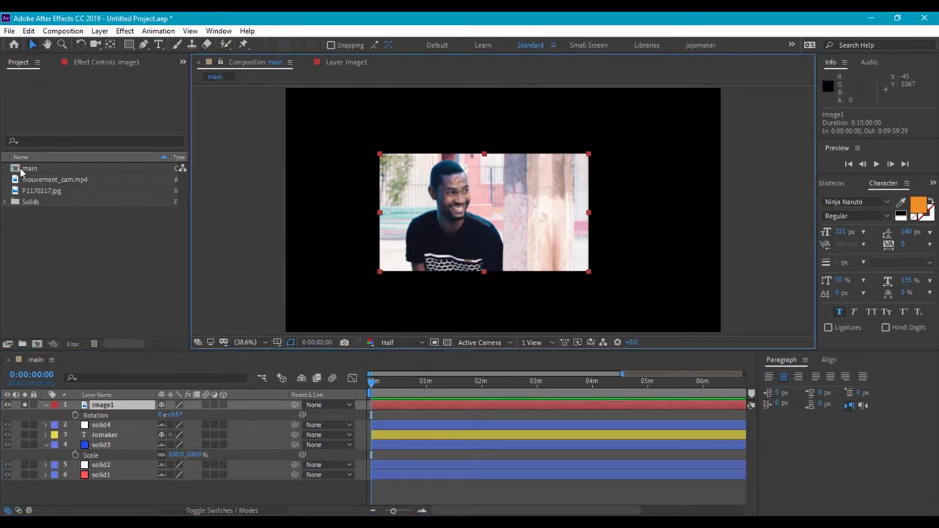
click(110, 44)
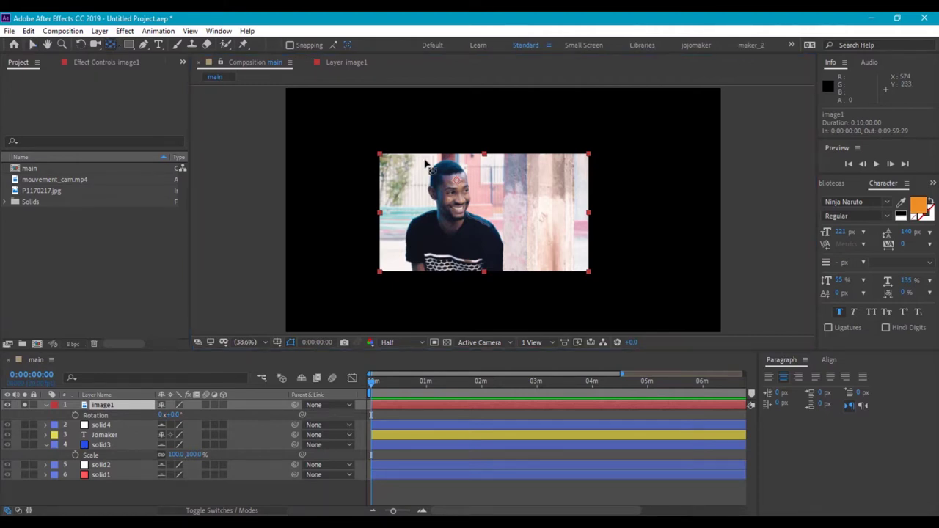
mouse_move(460, 190)
mouse_down()
mouse_move(466, 208)
mouse_move(457, 205)
mouse_up()
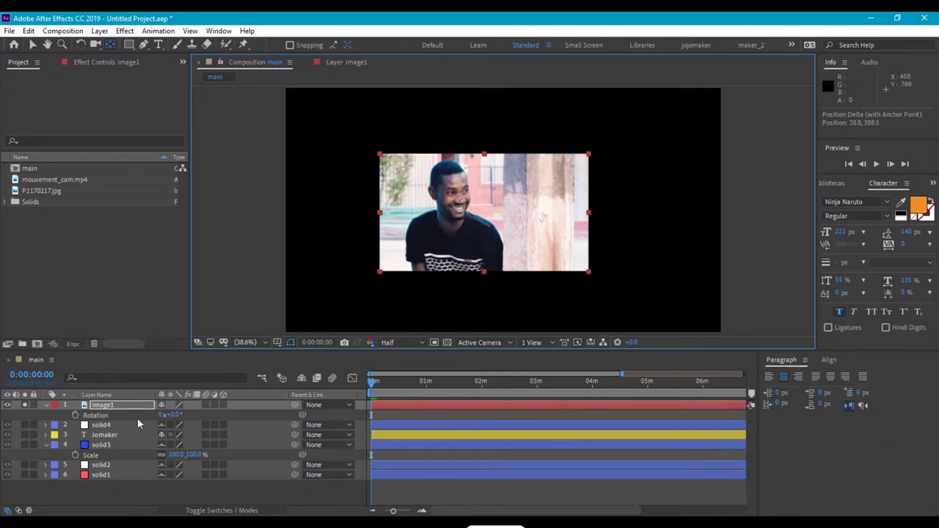
key(s)
drag(176, 416, 435, 453)
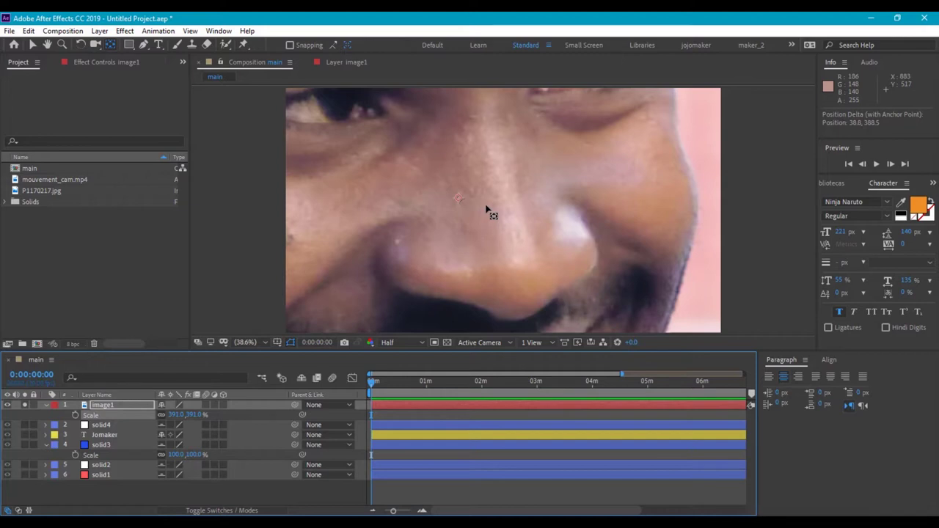
Move the enlarged image1 with the Selection tool to about 629, -202 so the mouth fills the frame.
click(475, 233)
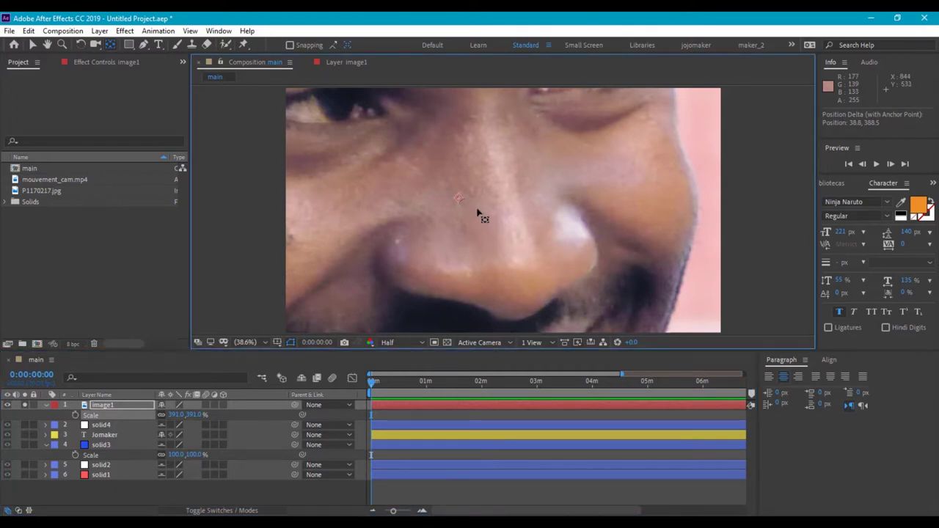
click(29, 45)
drag(469, 220, 452, 164)
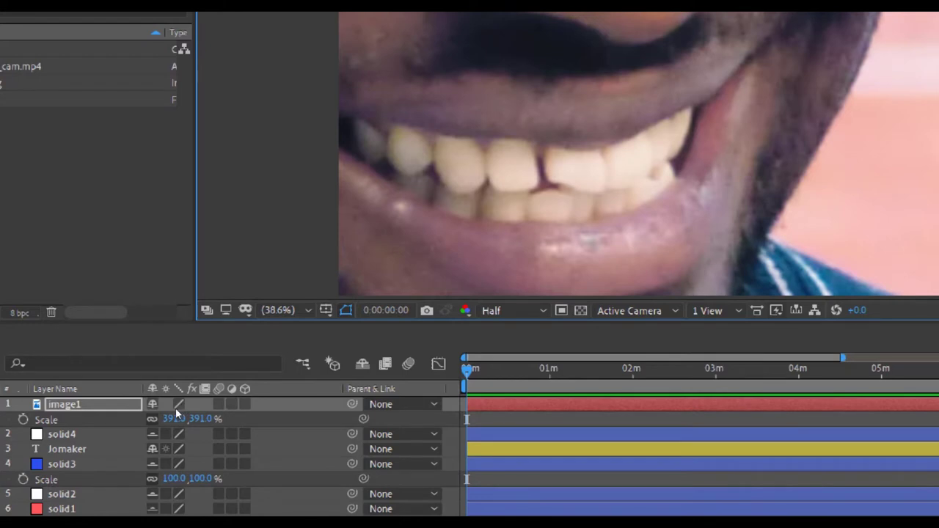
Cycle image1's Quality and Sampling switch through bicubic and draft and back to its starting best quality.
click(179, 404)
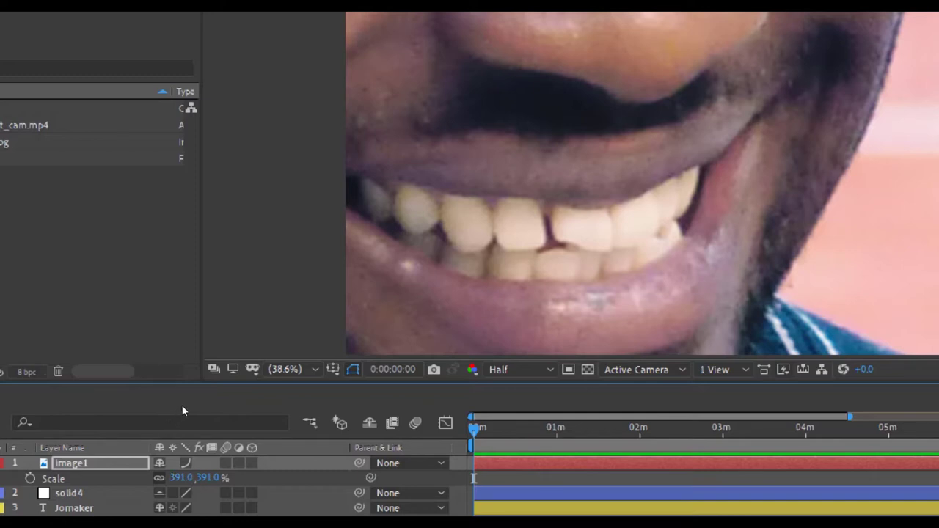
click(186, 463)
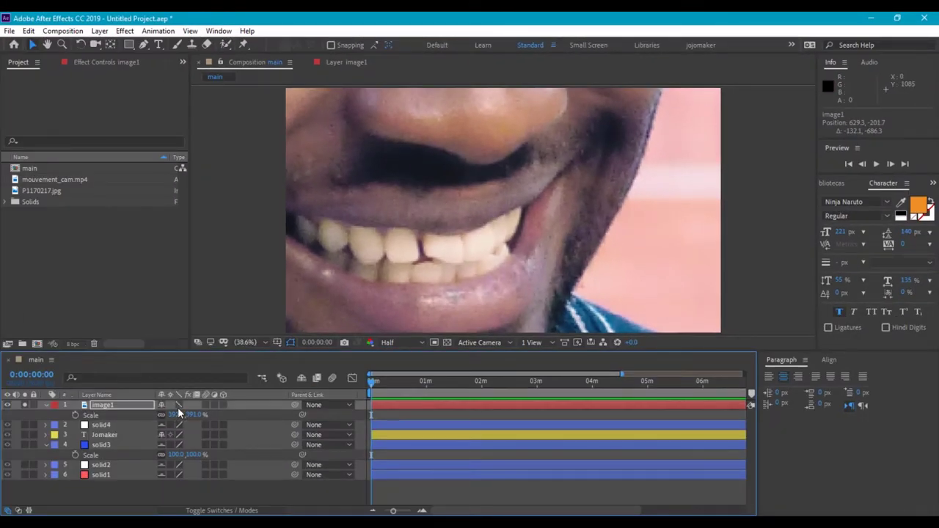
click(178, 405)
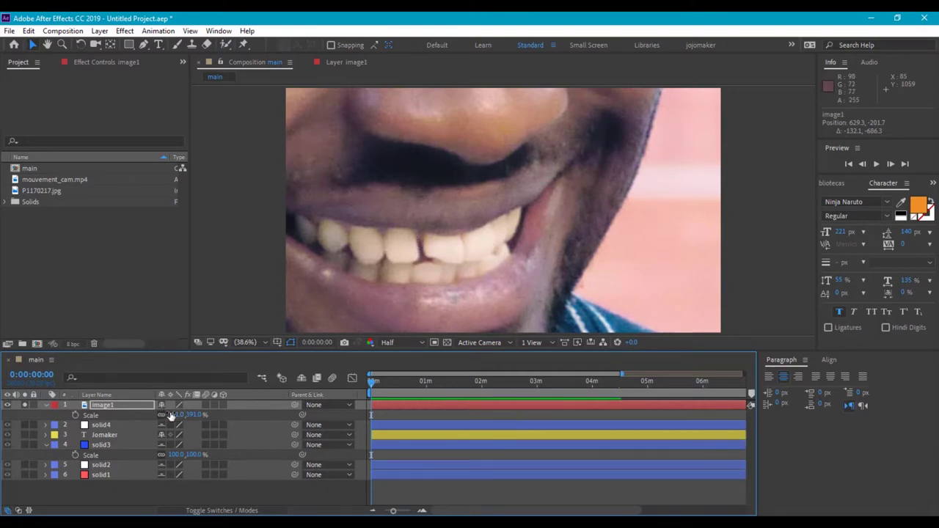
Scale image1 up to 677% and move it to about 704, -323.
drag(170, 416, 359, 435)
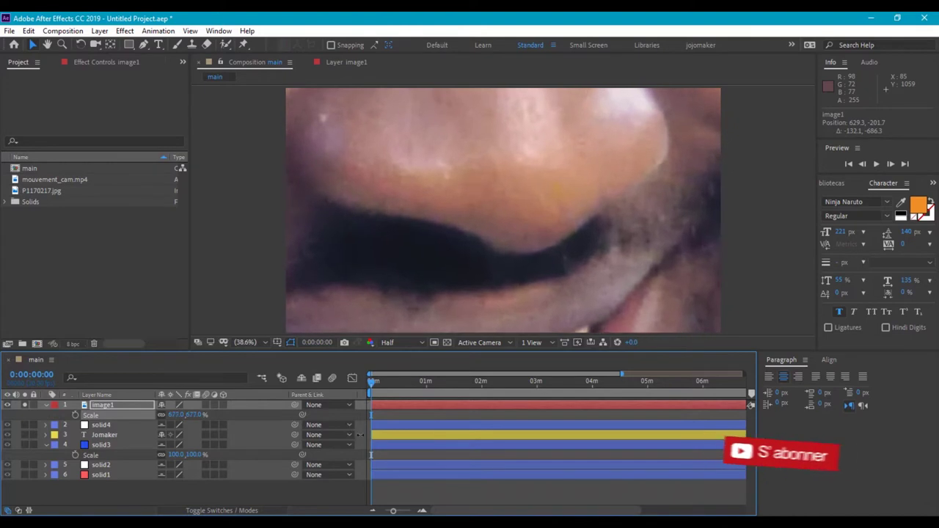
drag(500, 260, 513, 237)
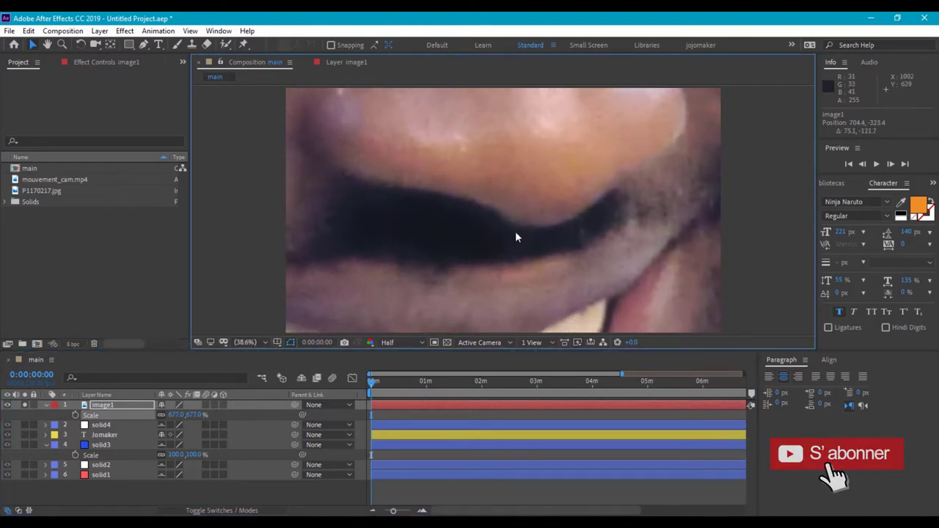
Toggle image1's Quality and Sampling switch again to compare the rendering of the further enlarged photo.
click(180, 406)
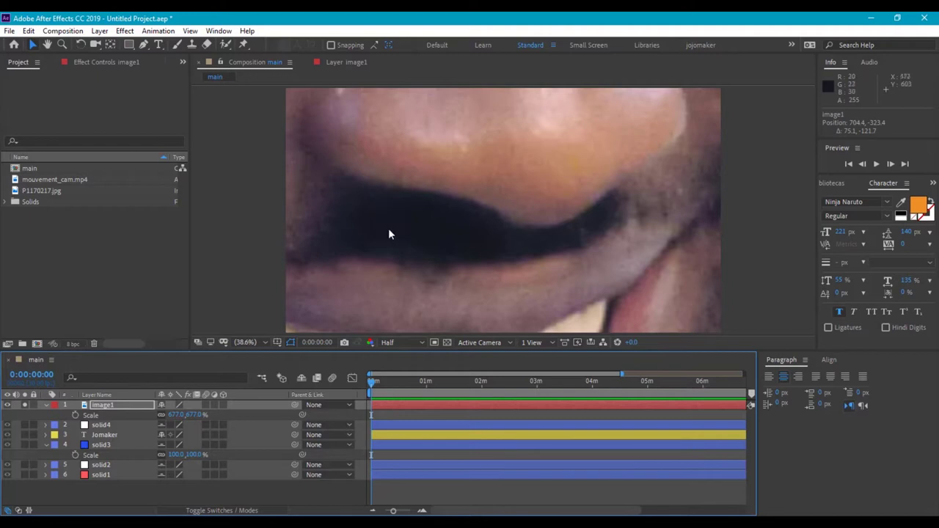
click(180, 404)
scroll(430, 255, down, 1)
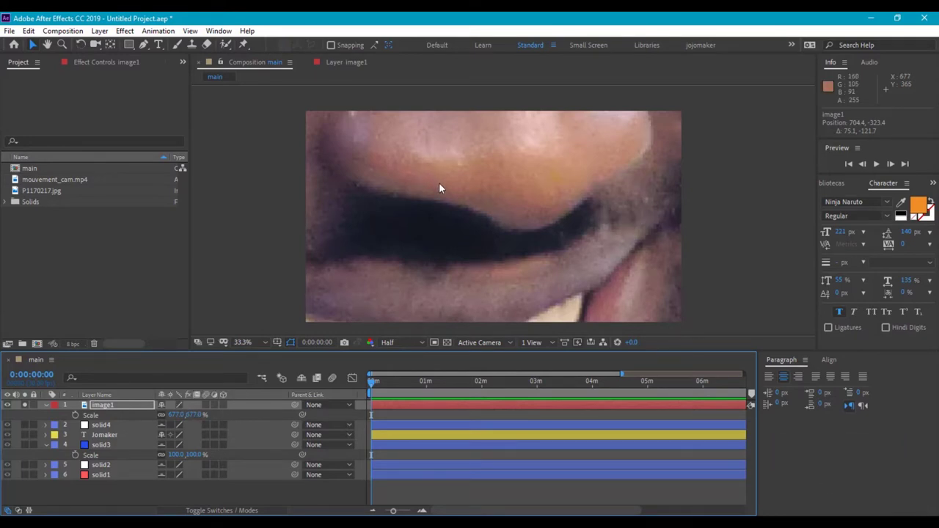
Reset image1's scale, set it to 20%, and move the photo to about 770, 505 inside the frame.
right_click(117, 413)
click(146, 356)
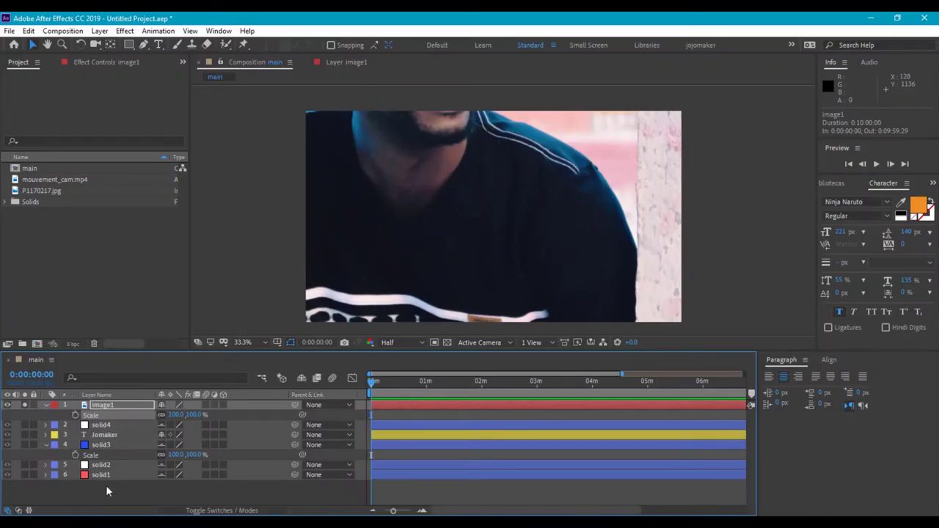
click(120, 404)
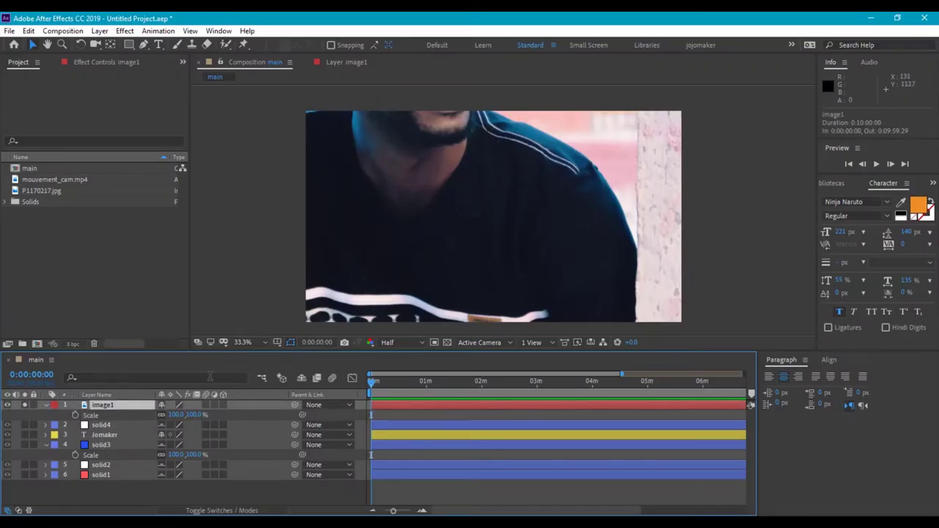
click(175, 414)
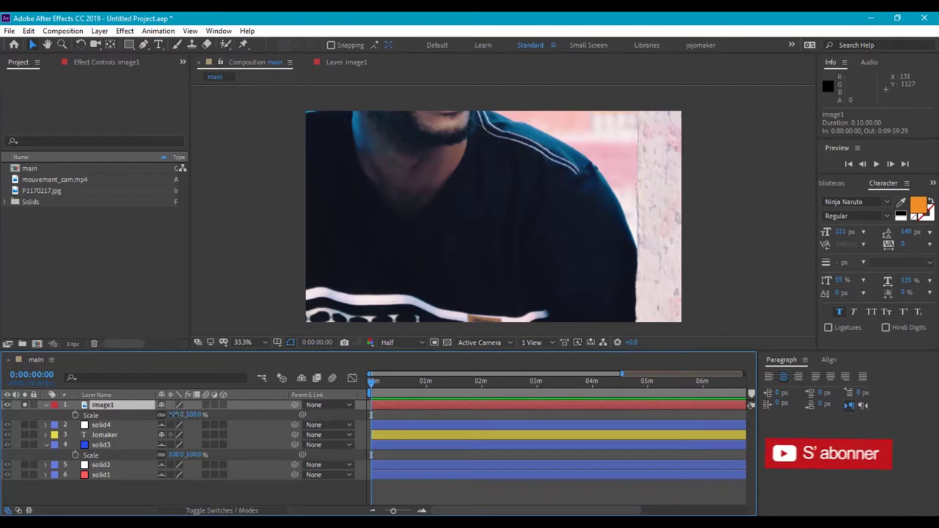
text(20)
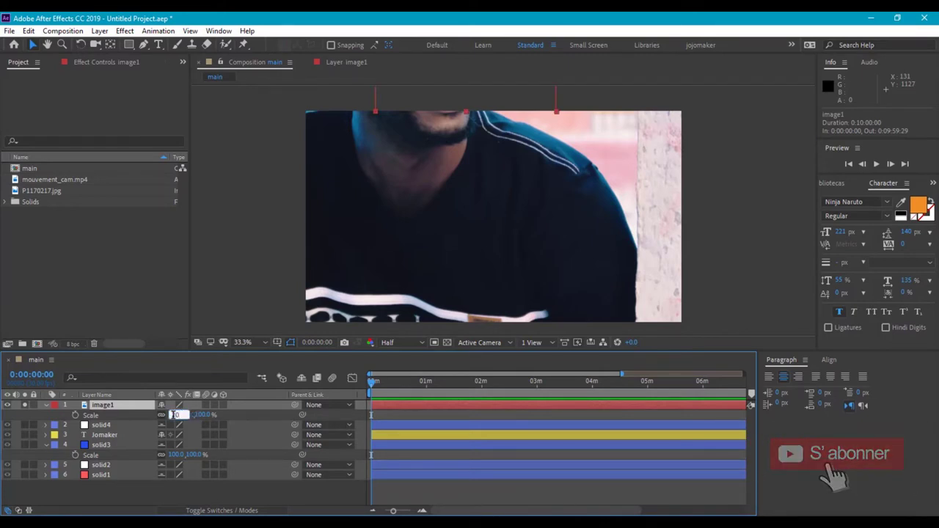
key(Return)
drag(499, 99, 514, 265)
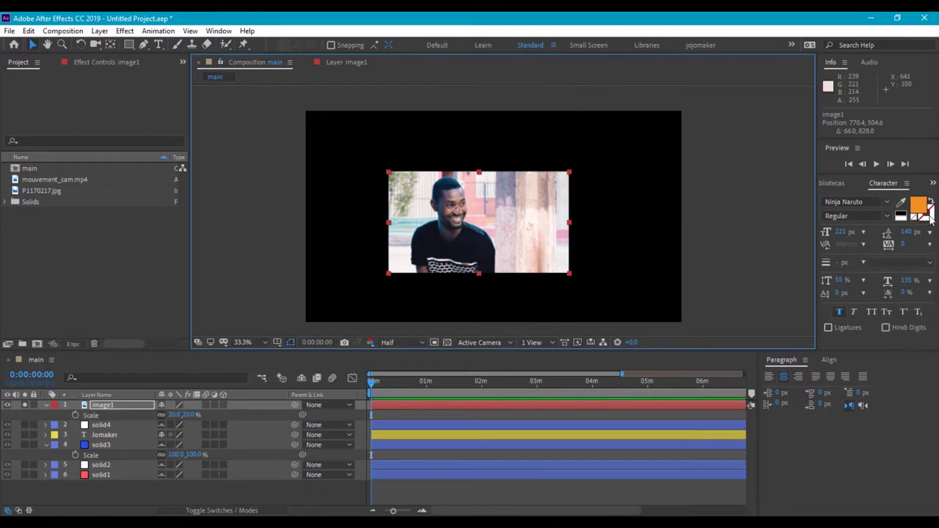
Apply the Curves color correction effect to image1 and raise the middle of its RGB curve to brighten the photo.
right_click(88, 407)
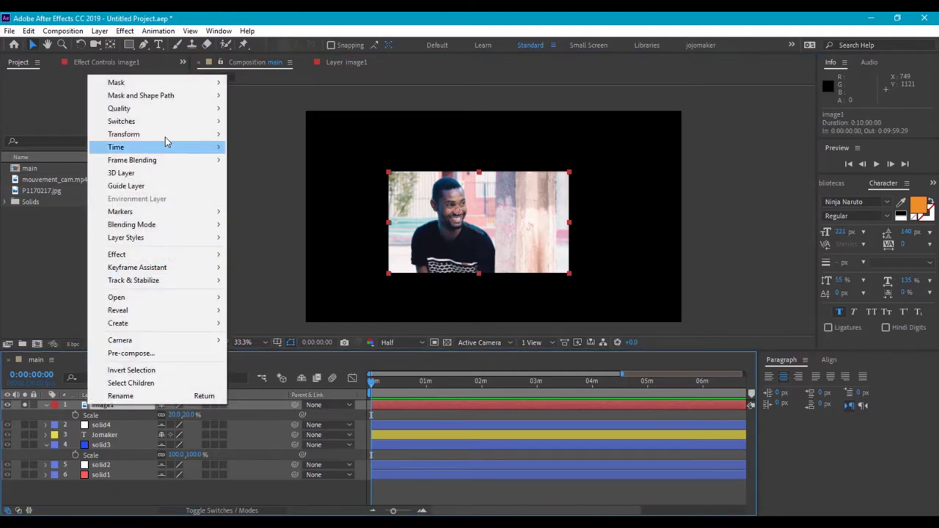
mouse_move(152, 258)
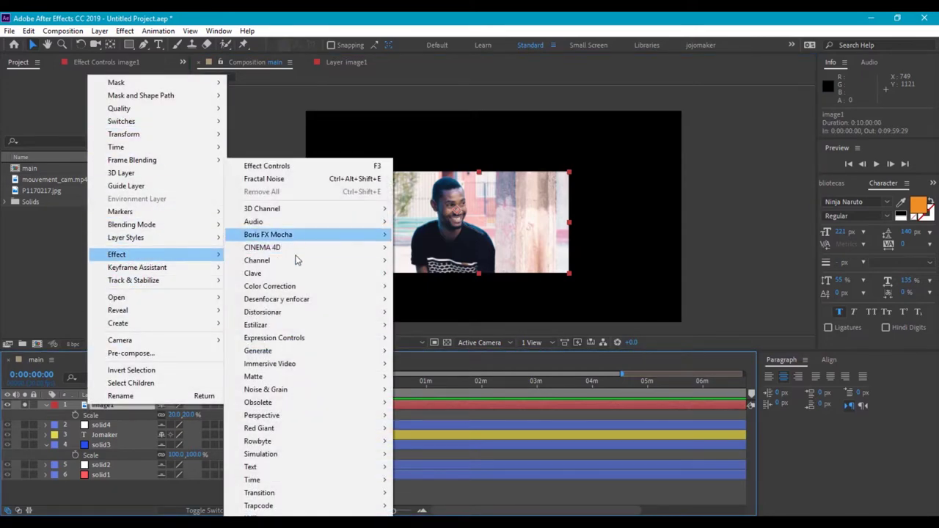
mouse_move(299, 313)
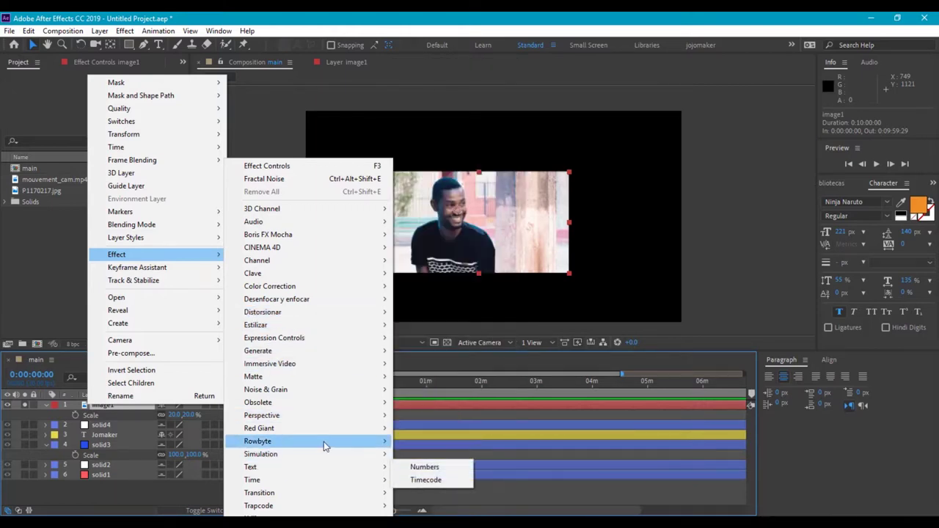
mouse_move(350, 423)
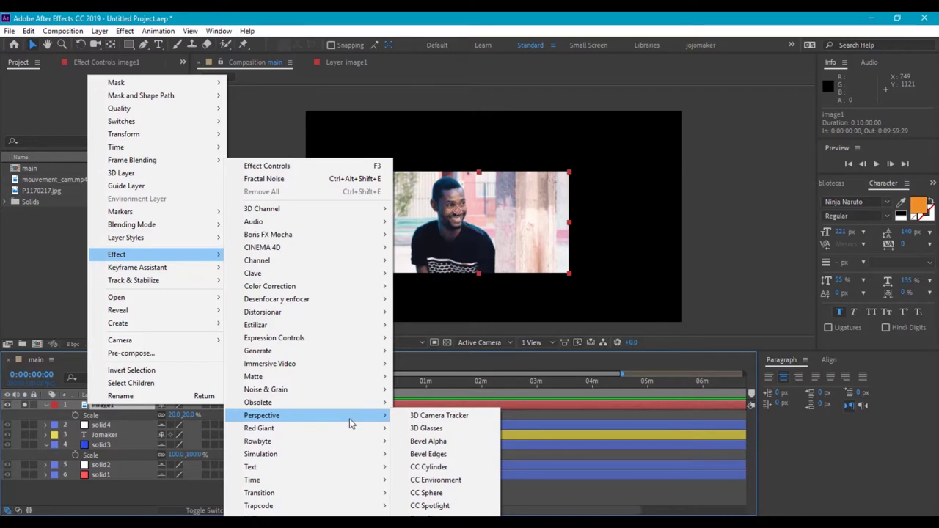
mouse_move(360, 237)
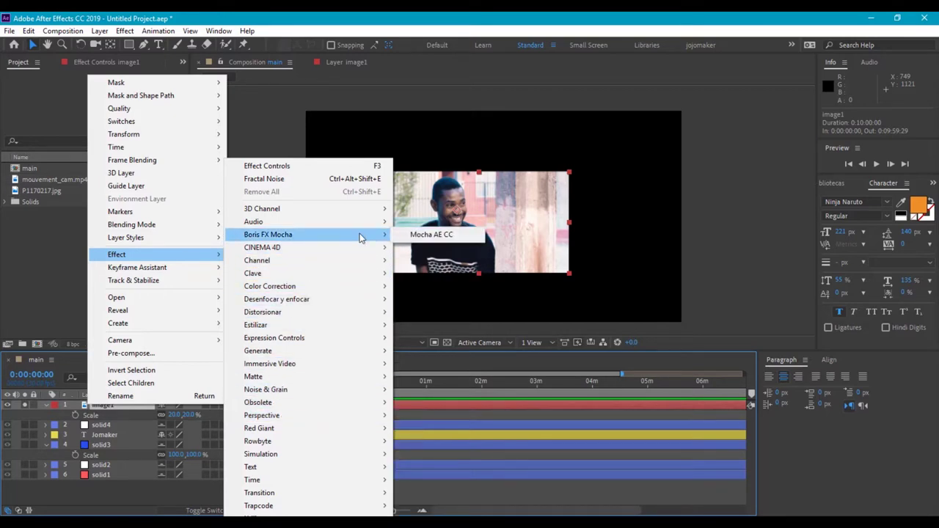
mouse_move(330, 285)
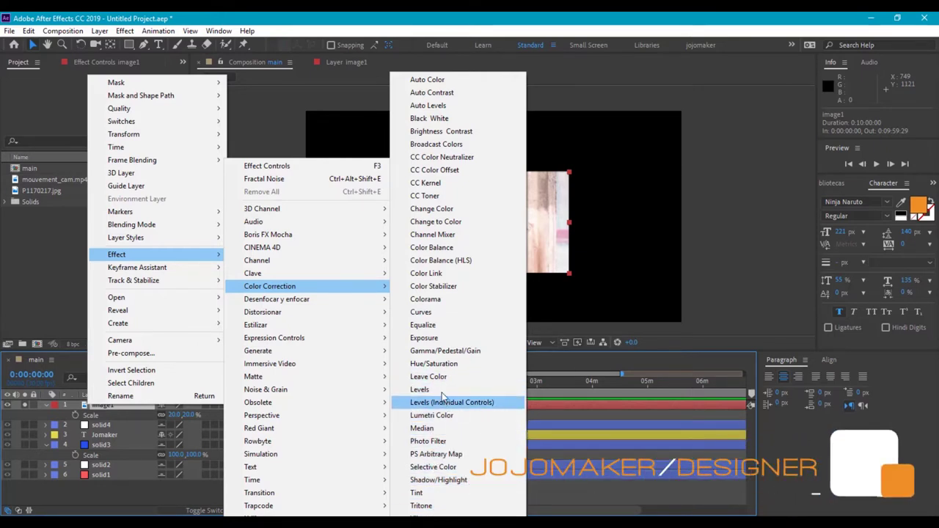
click(445, 318)
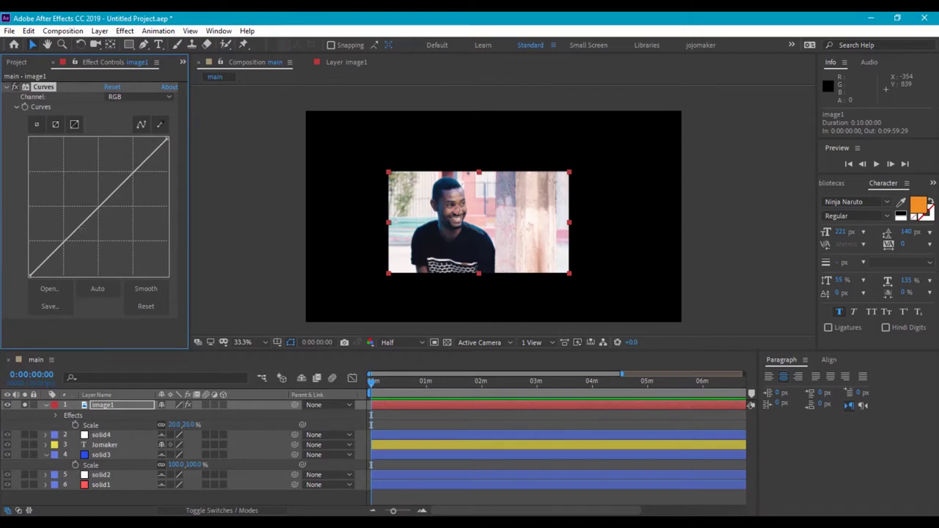
drag(90, 216, 90, 176)
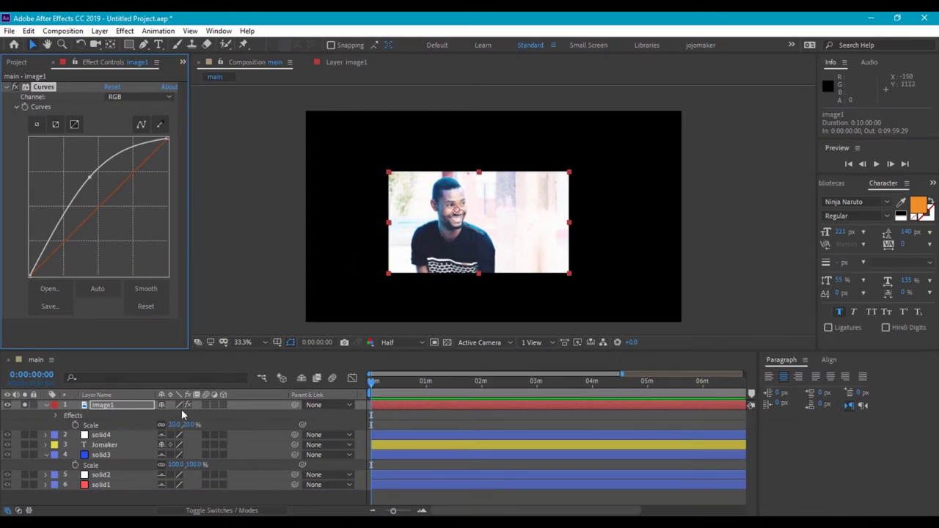
Toggle image1's Effects switch repeatedly to compare the photo with and without Curves, leaving the effect switched off.
click(187, 404)
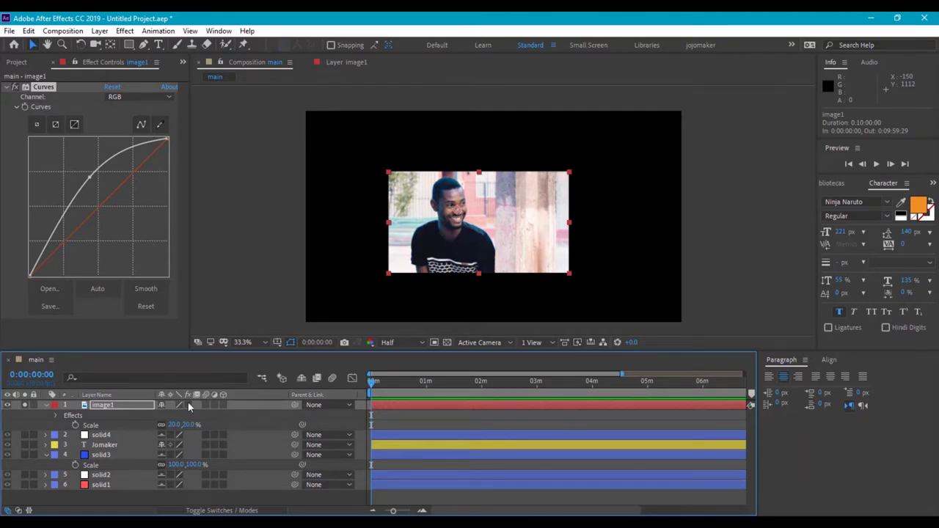
click(188, 404)
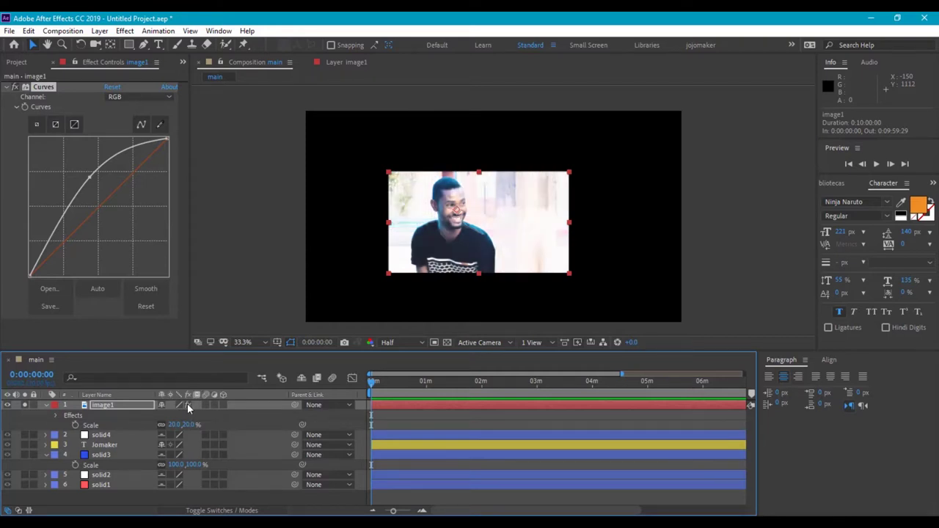
click(187, 403)
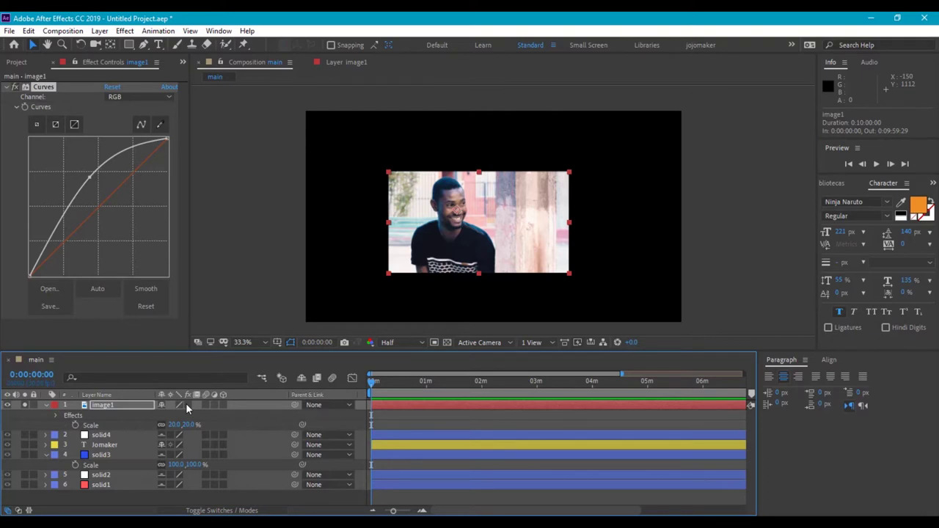
click(187, 403)
click(187, 403)
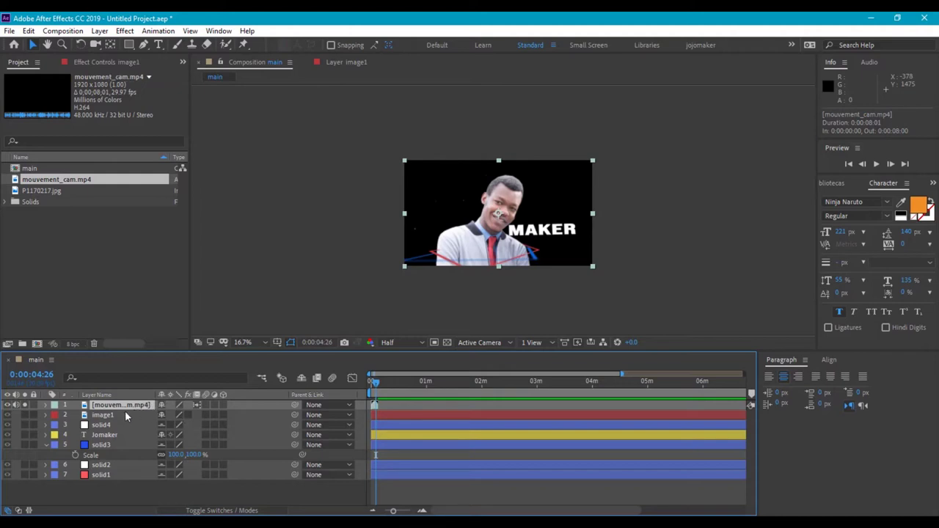
Delete the mouvement_cam.mp4 layer from the main composition and solo the solid1 layer.
key(Delete)
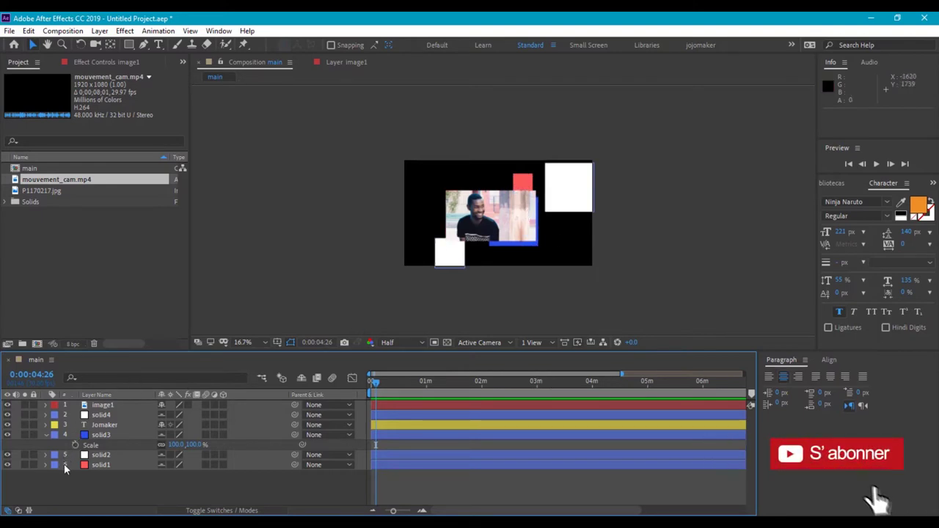
click(25, 464)
Move the red solid1 square to about 347, 633 in the composition, keeping its original scale.
click(522, 183)
drag(512, 185, 498, 203)
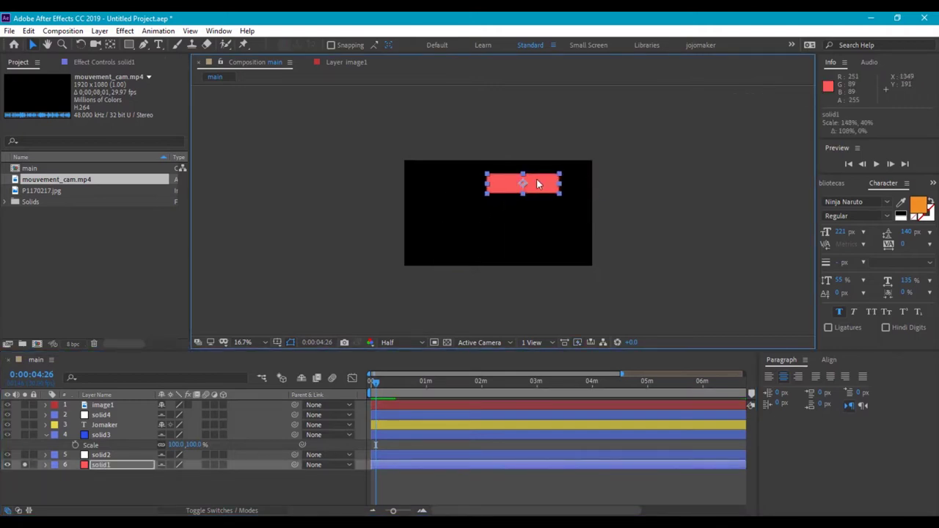
key(ctrl+z)
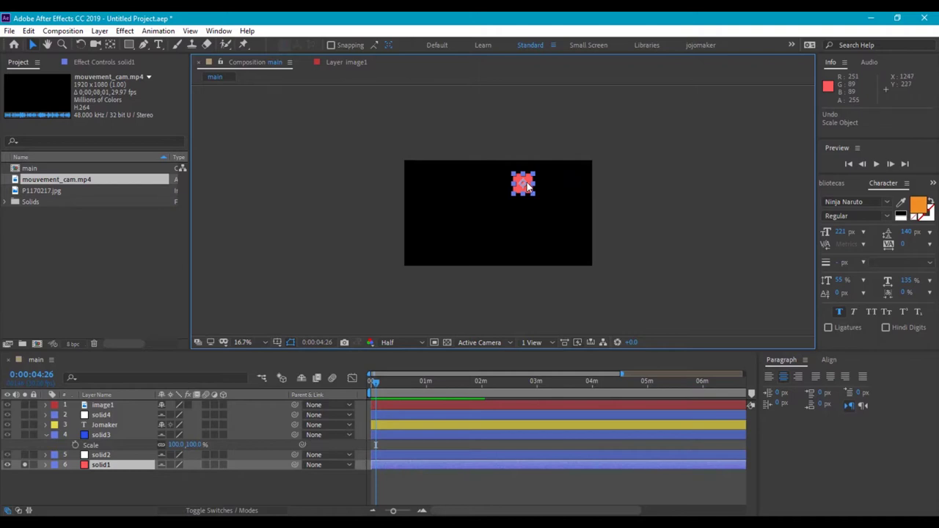
drag(528, 183, 444, 220)
key(Return)
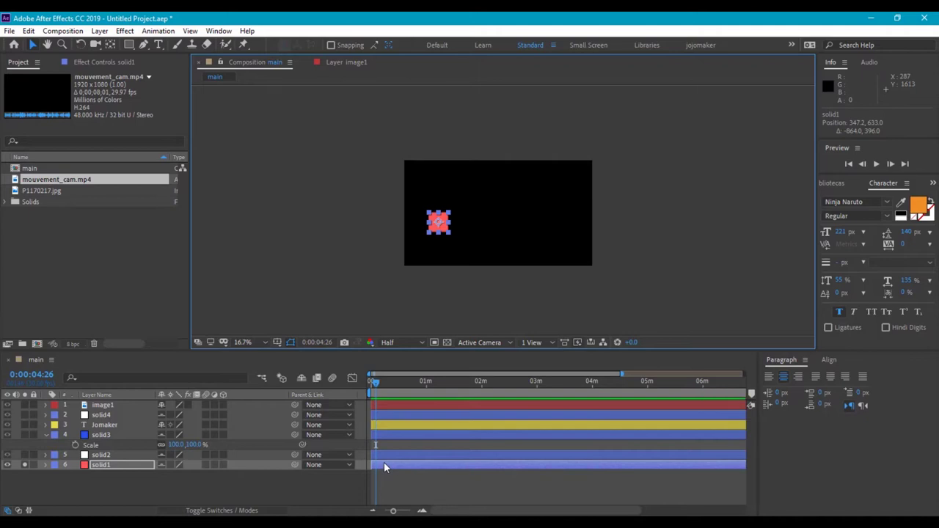
Add the expression time*50 to solid1's Rotation property with the current time at 0:00:00:00.
key(r)
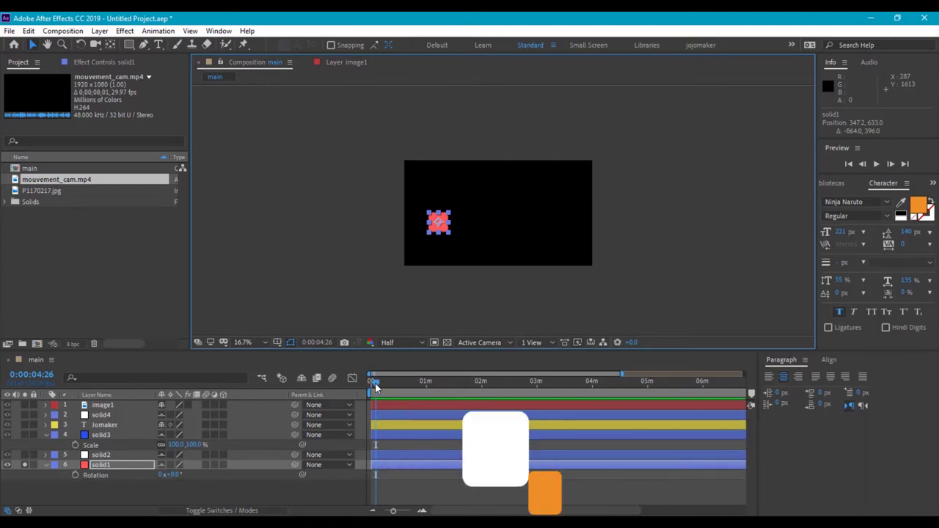
click(372, 382)
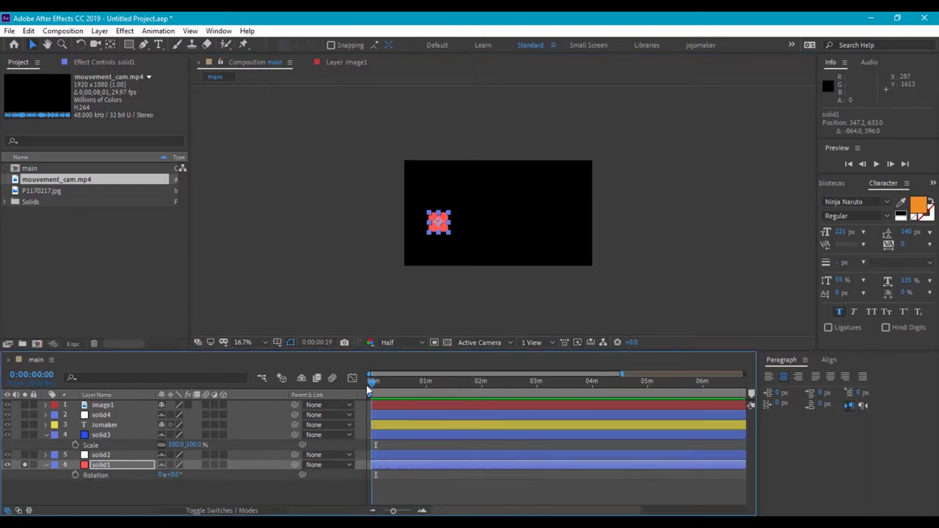
alt+click(76, 475)
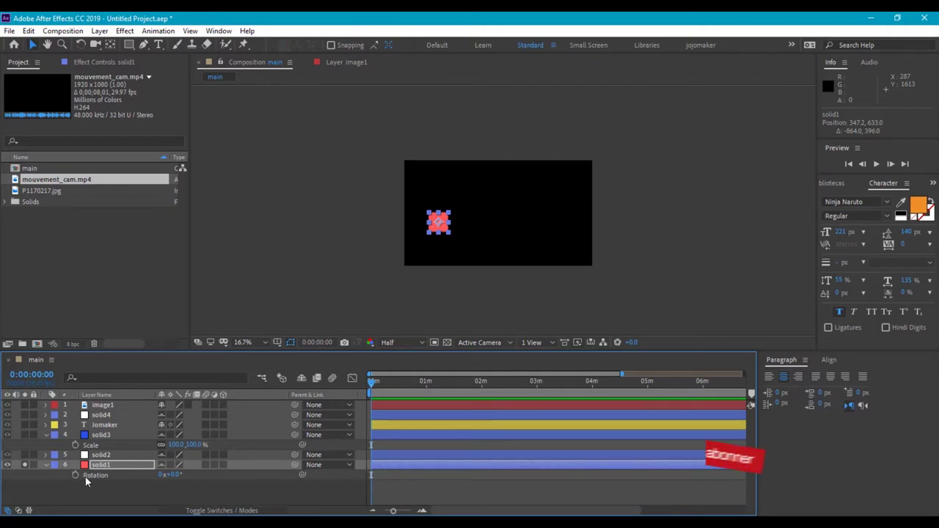
alt+click(74, 475)
alt+click(75, 475)
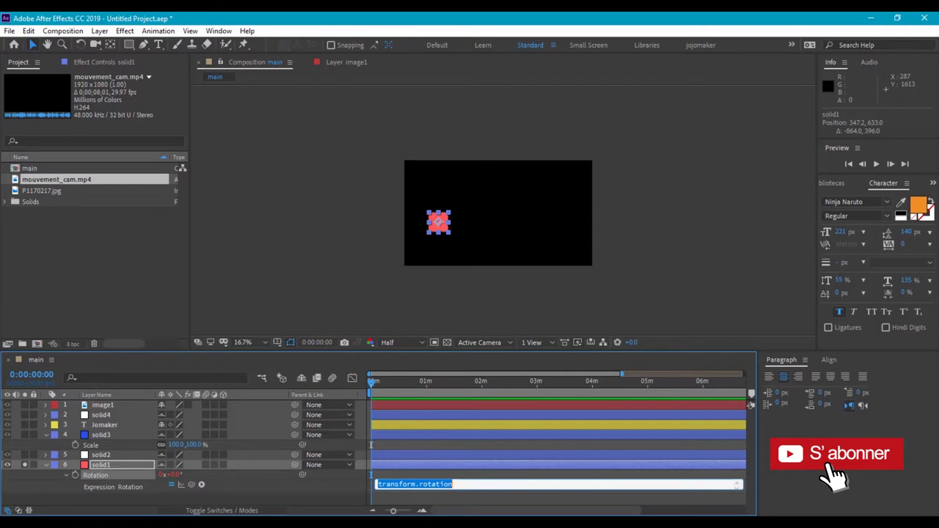
key(super+plus)
text(time)
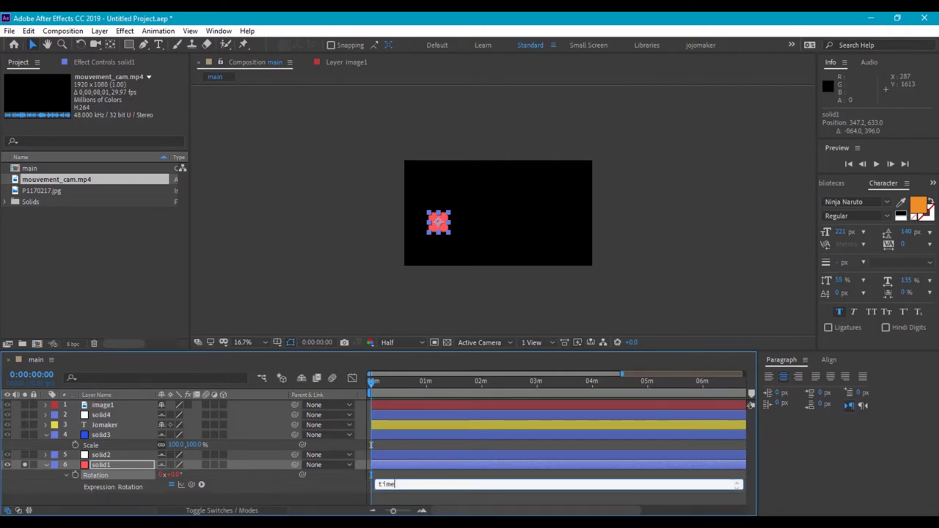
text(*50)
click(419, 475)
Preview solid1's rotation animation with the composition fitted to the viewer, and stop the playback.
key(space)
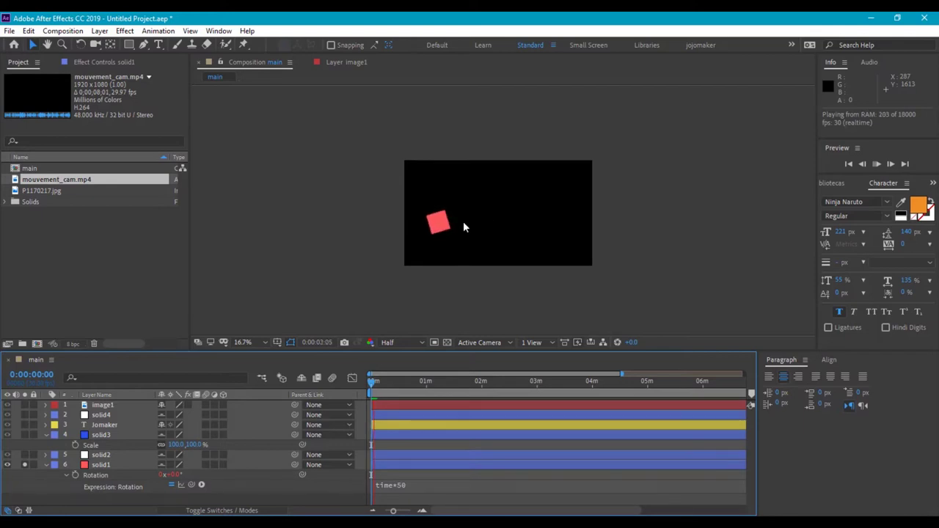
click(243, 341)
click(249, 143)
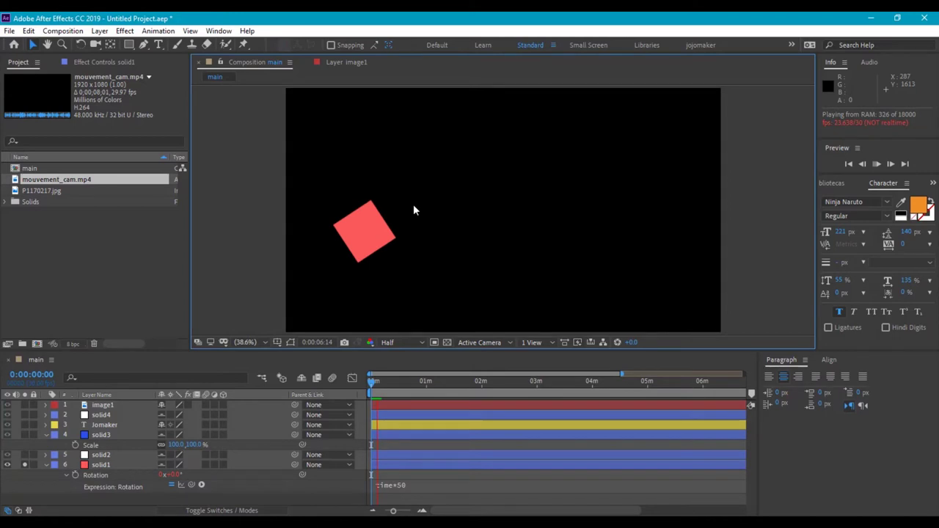
key(space)
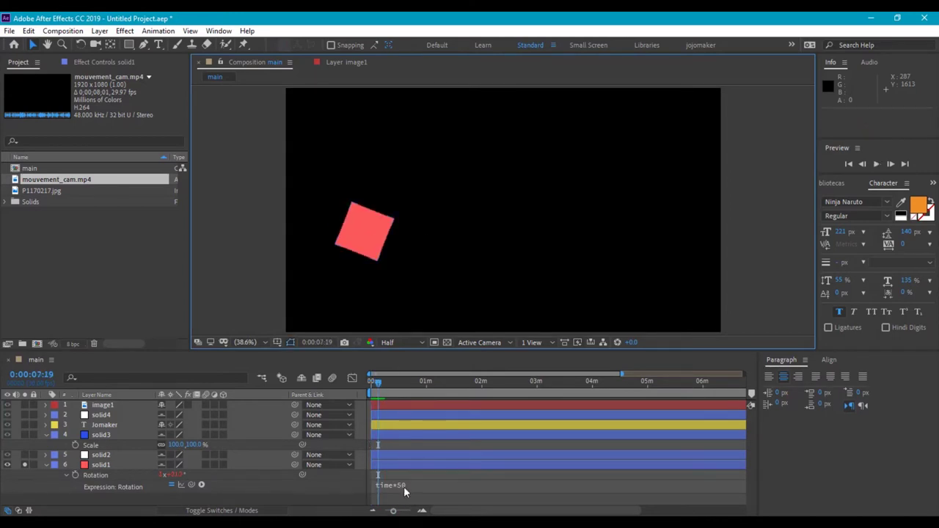
Change solid1's Rotation expression to time*500.
click(404, 486)
click(420, 484)
text(0)
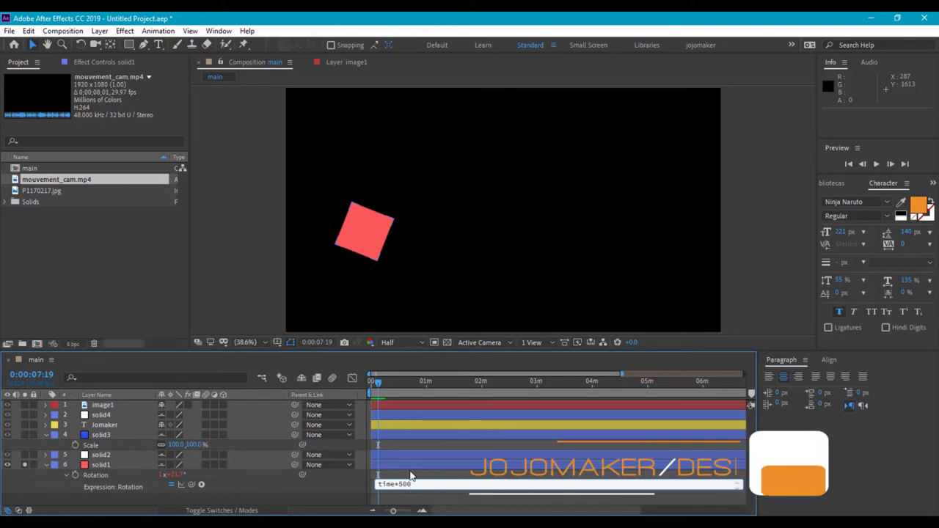
click(411, 476)
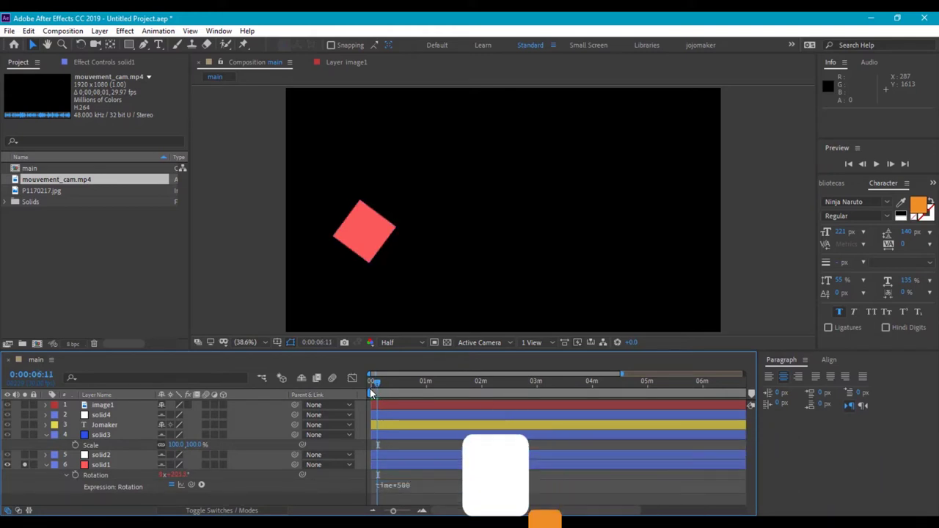
Play the faster solid1 rotation from the start of the composition and stop the preview.
click(370, 387)
key(space)
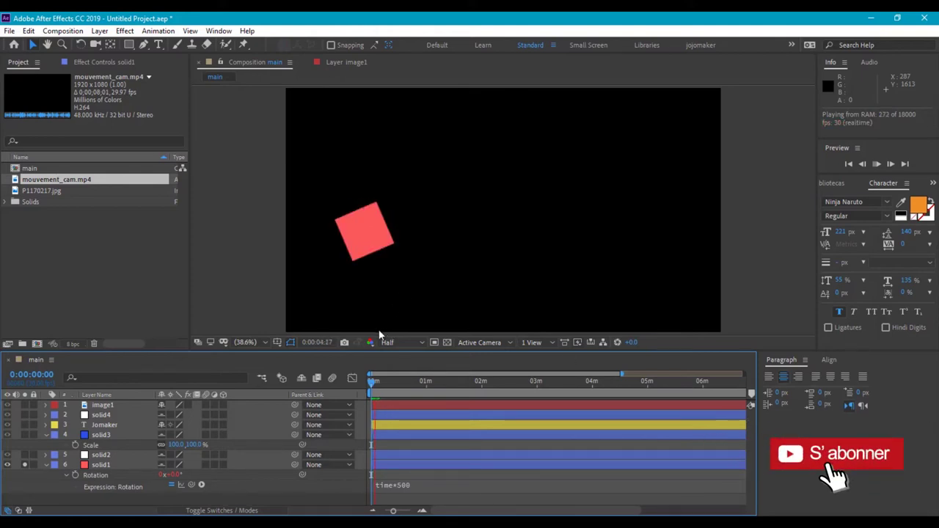
key(space)
Duplicate solid1 and move the copy horizontally to about 1003, 633, beside the original square.
click(115, 463)
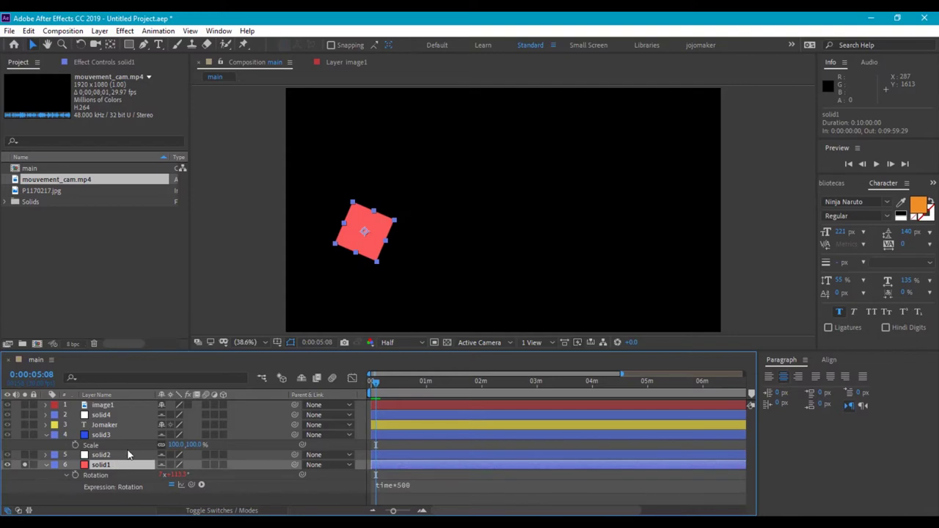
key(ctrl+d)
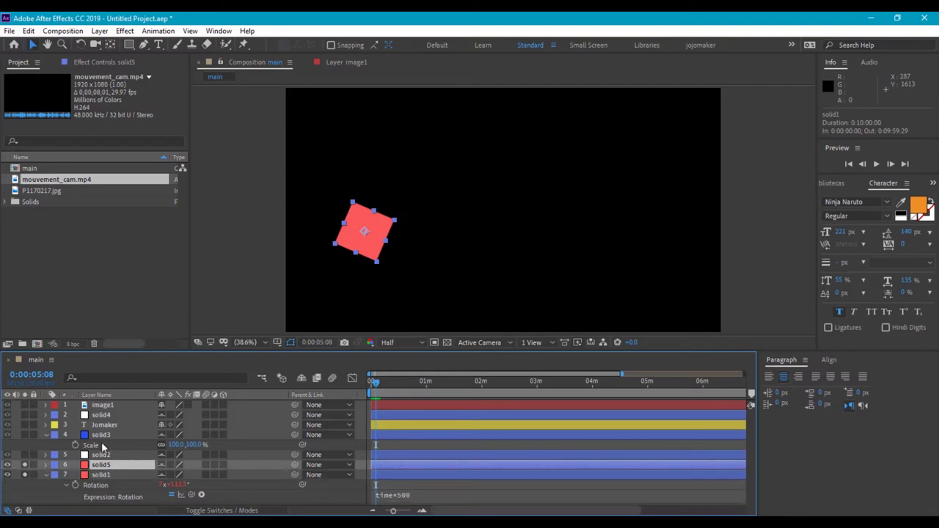
drag(376, 225, 527, 244)
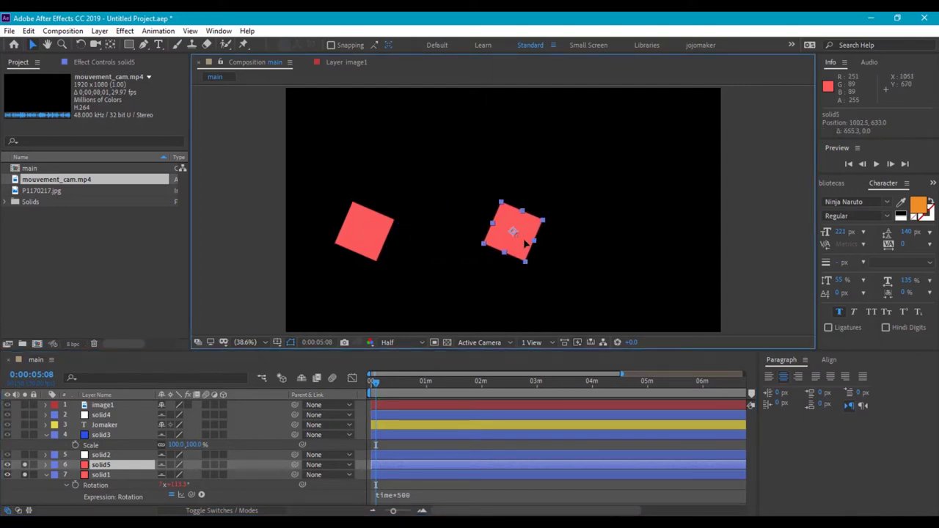
Preview the two rotating squares together, then stop with the playhead at 0:00:08:00.
key(Return)
key(space)
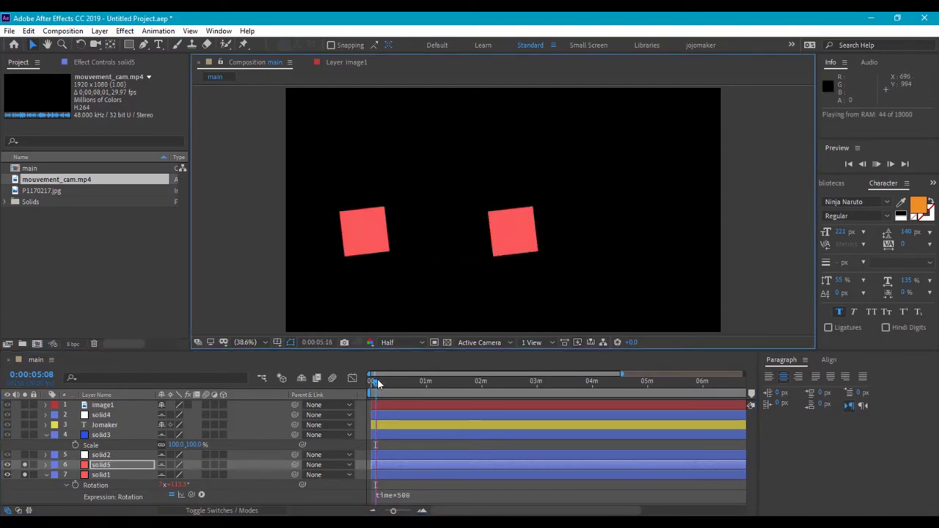
click(380, 382)
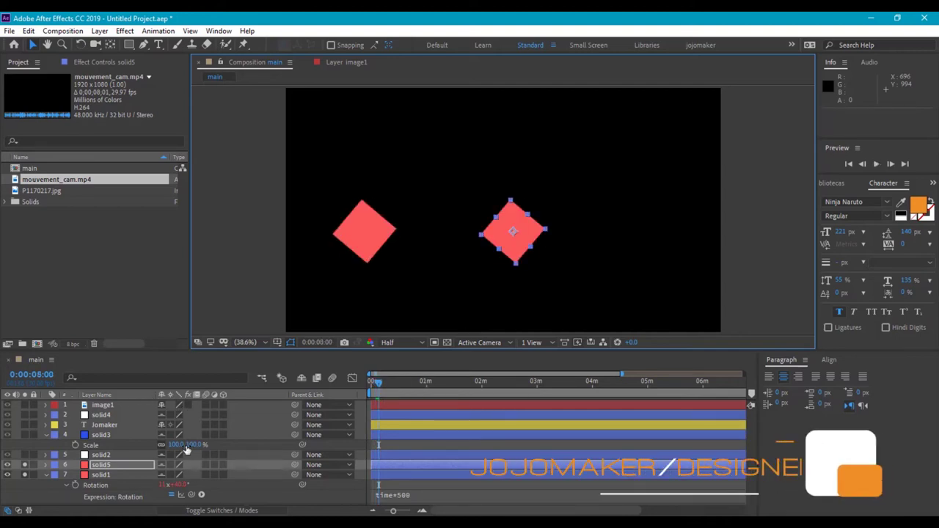
Turn on the Motion Blur switch for solid1 only and enable motion blur for the composition.
click(366, 233)
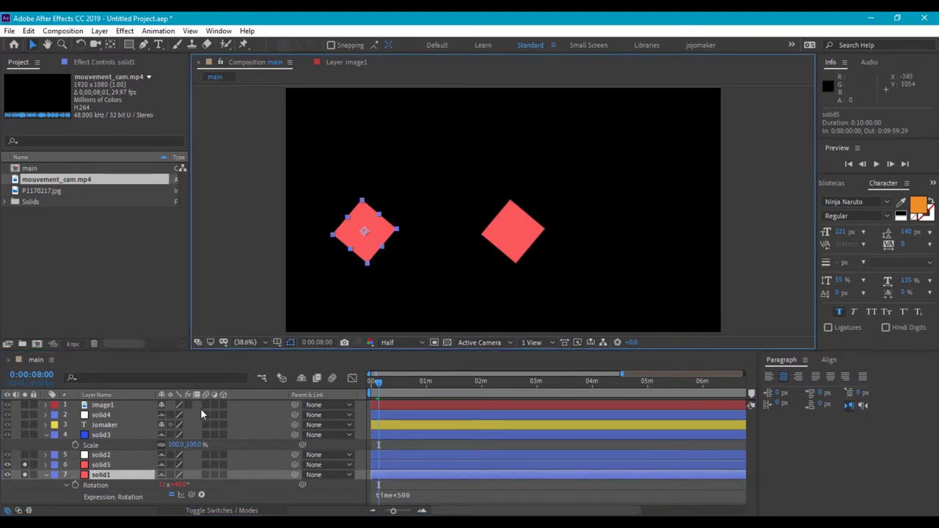
click(204, 475)
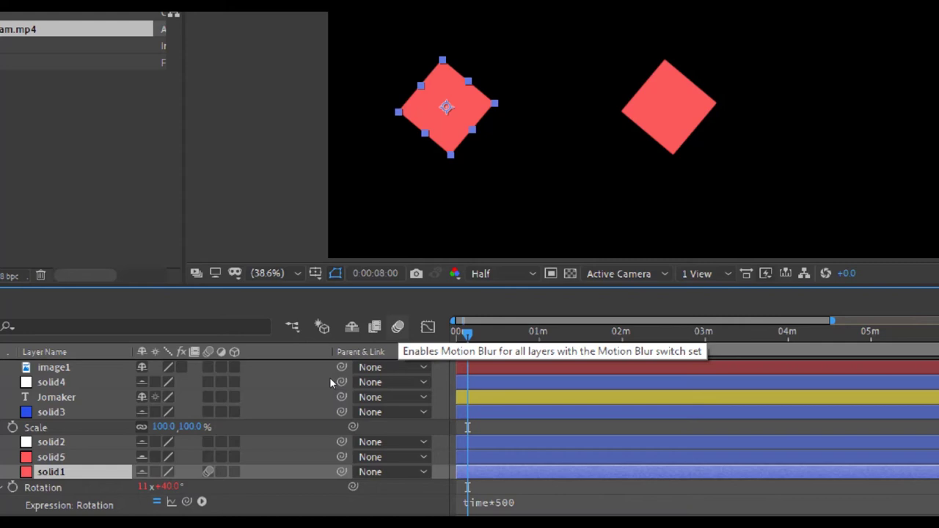
click(208, 456)
click(208, 471)
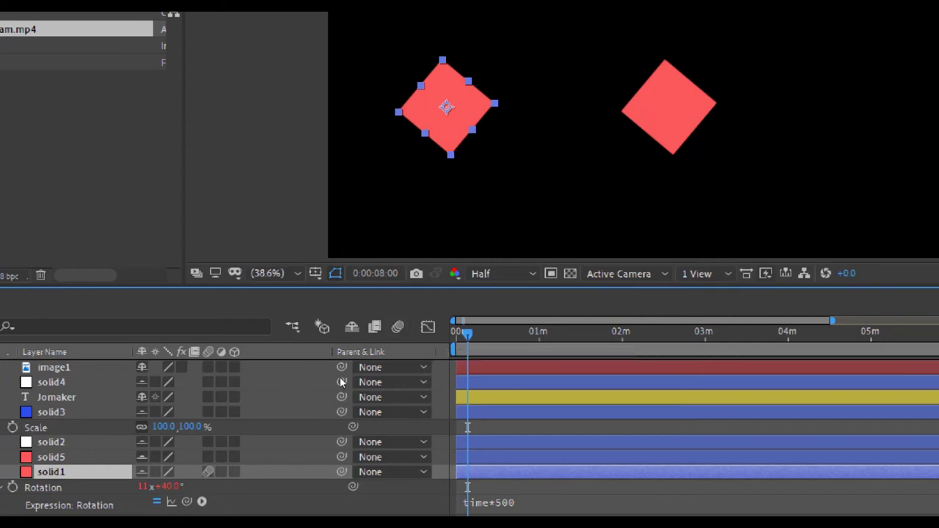
click(398, 326)
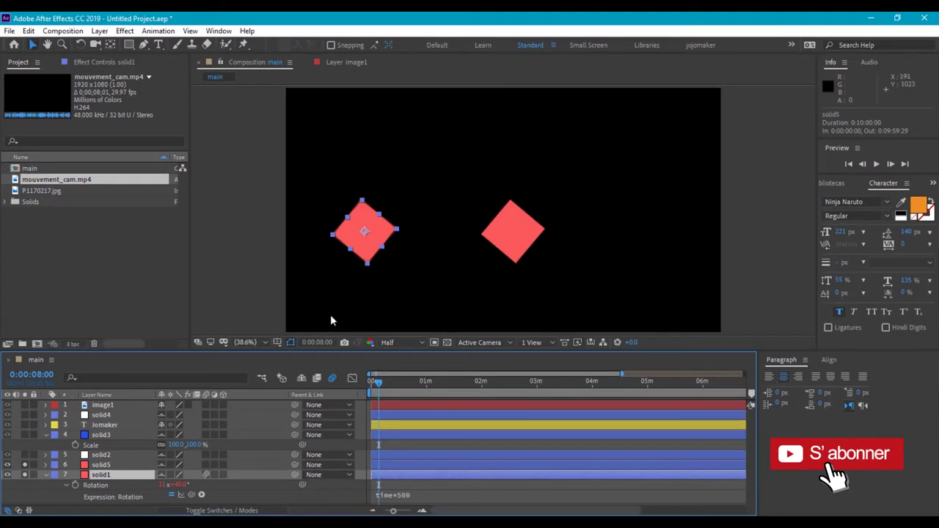
Play the composition from the start to compare the square with motion blur against the one without, and stop the playback.
click(379, 383)
click(371, 383)
key(space)
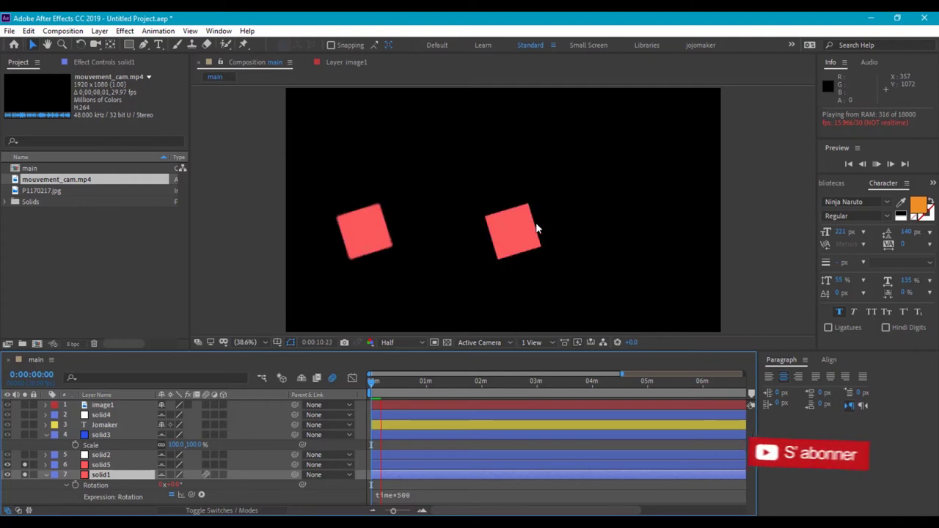
key(space)
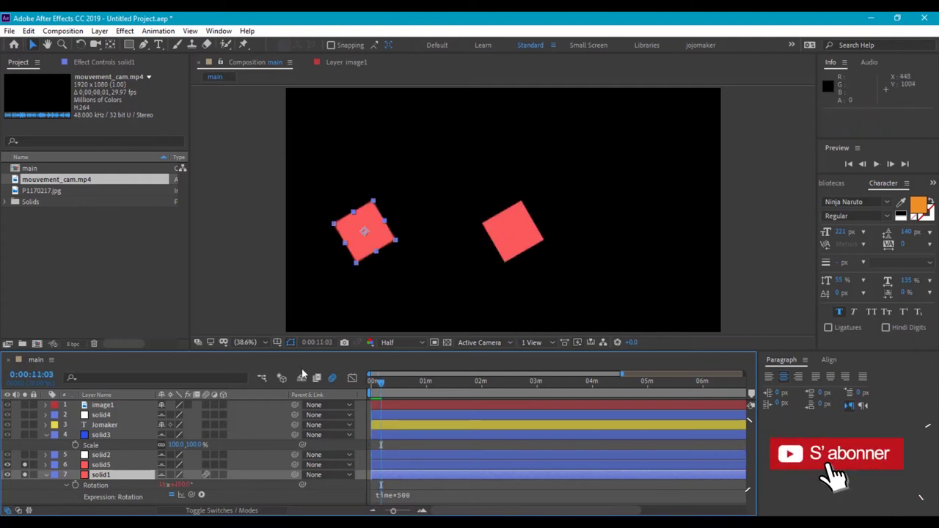
Change solid5's colour to a medium royal blue in its Solid Settings, creating a new solid for this layer.
click(101, 465)
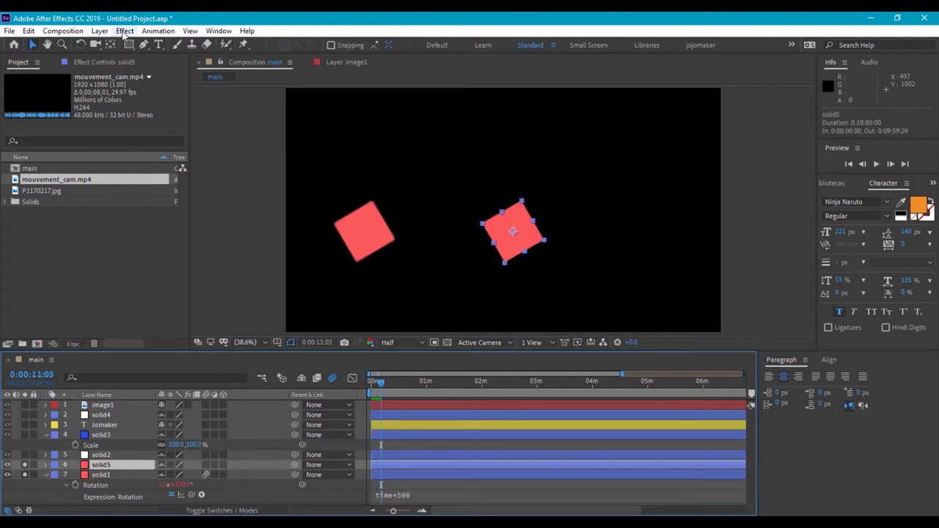
click(100, 31)
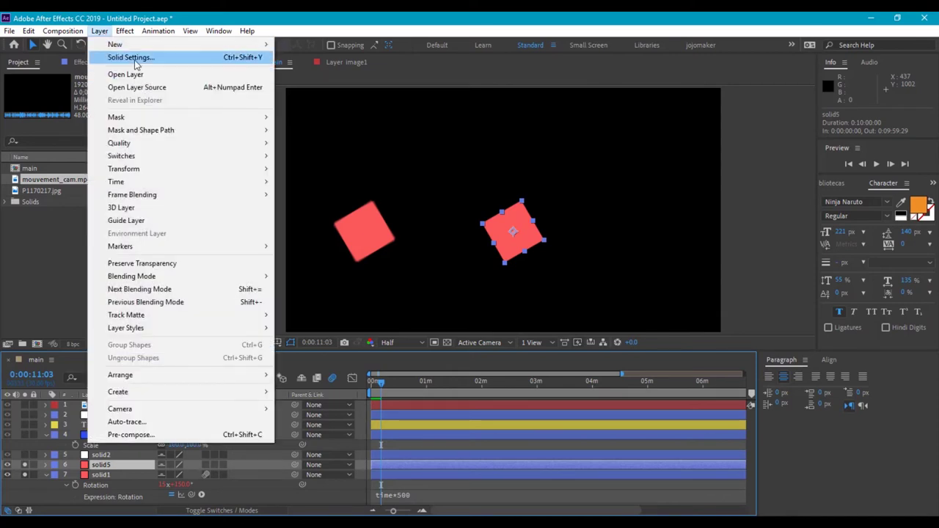
click(129, 57)
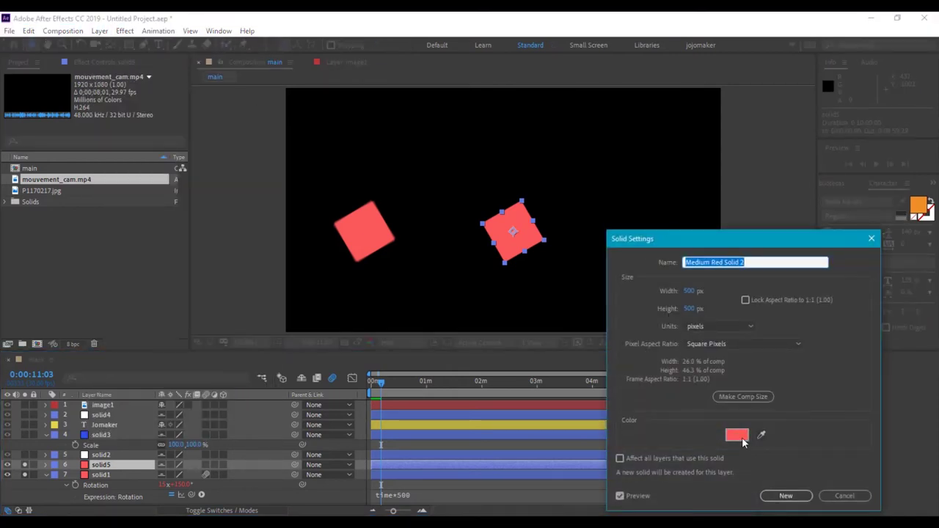
click(737, 436)
click(435, 371)
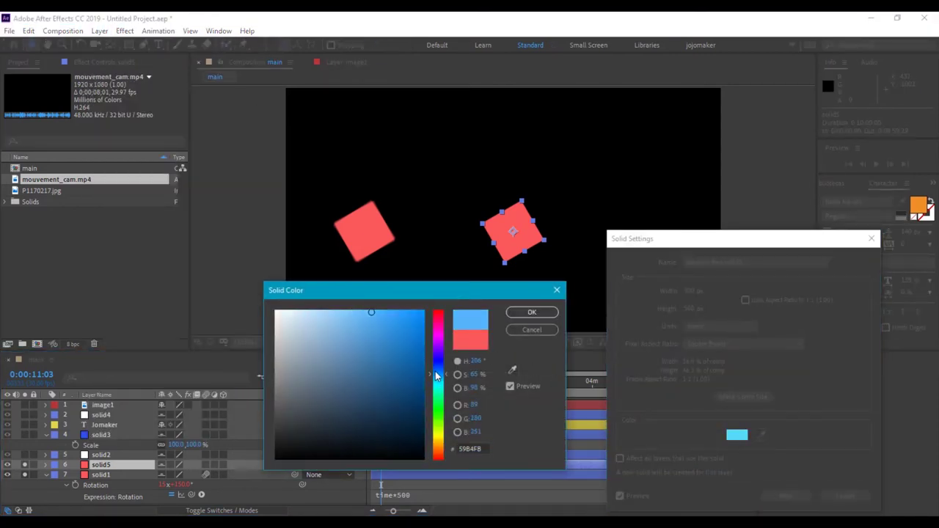
click(530, 313)
click(787, 495)
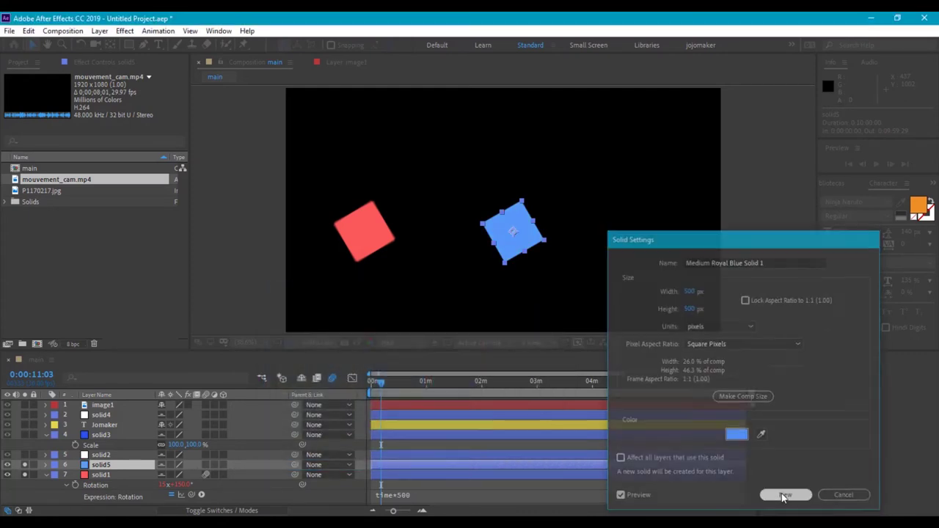
Preview the blurred red square beside the unblurred blue square from the start, and stop the playback.
click(366, 383)
key(space)
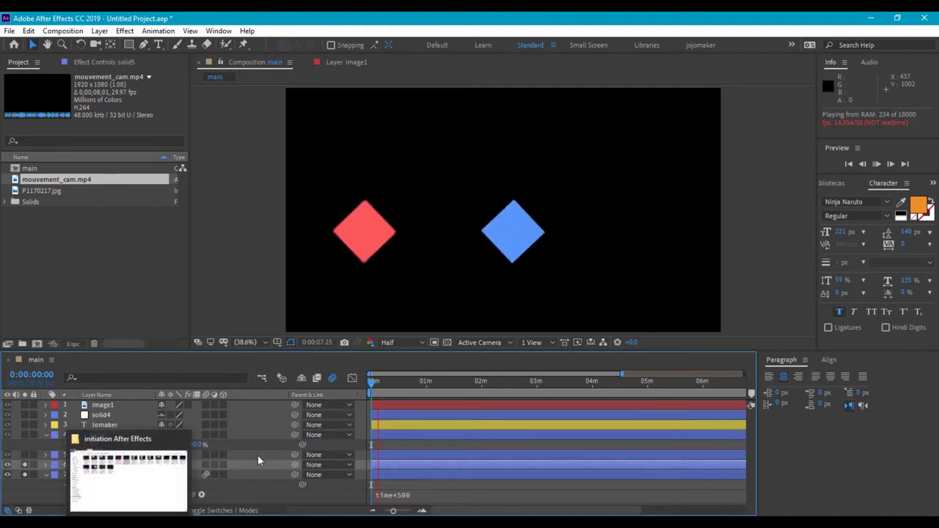
click(292, 365)
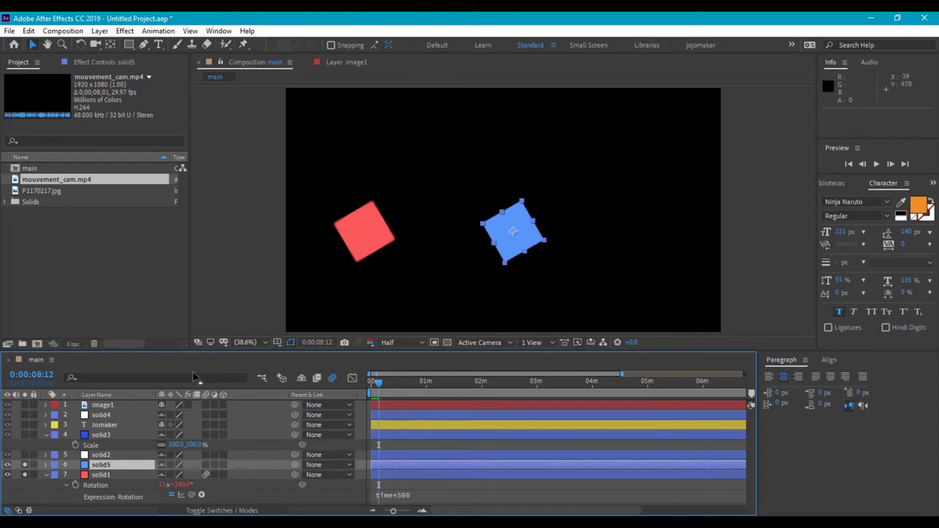
Collapse the revealed properties of solid3 and solid1, and leave all layers deselected.
click(47, 435)
click(44, 464)
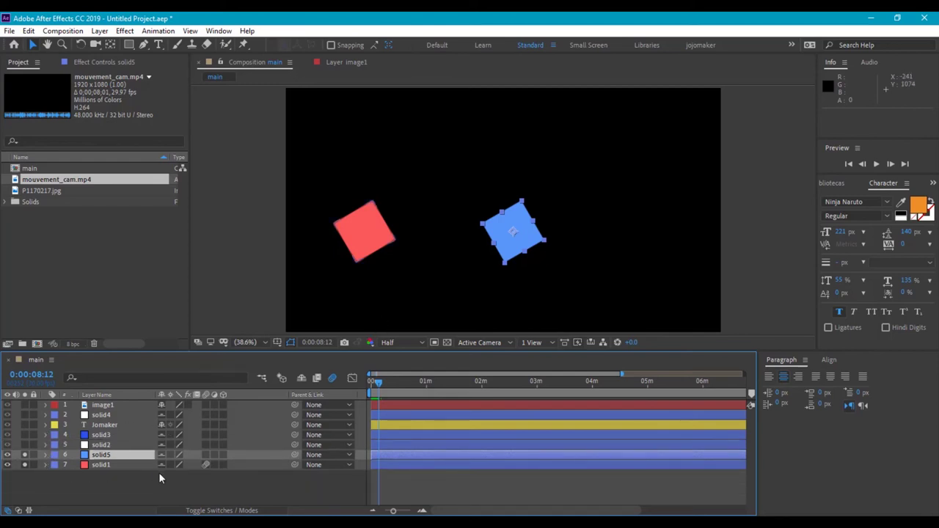
click(170, 490)
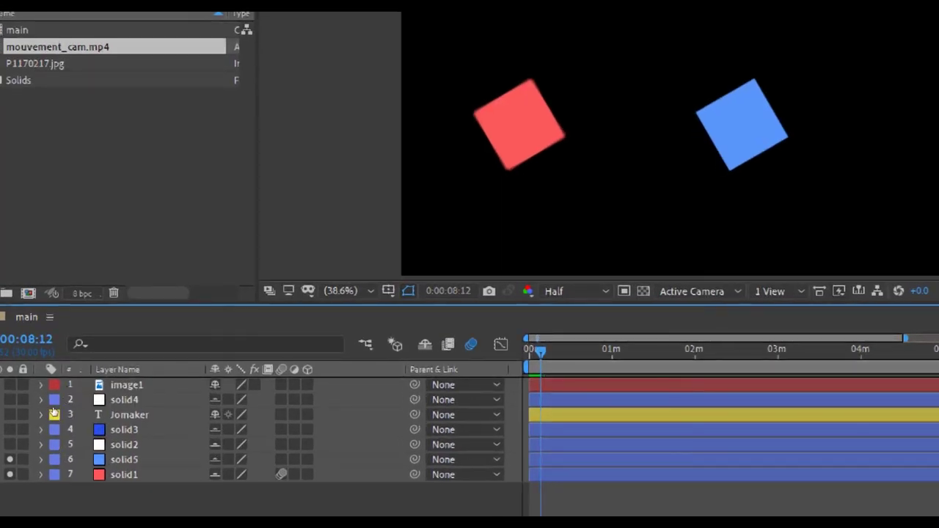
drag(120, 486, 116, 407)
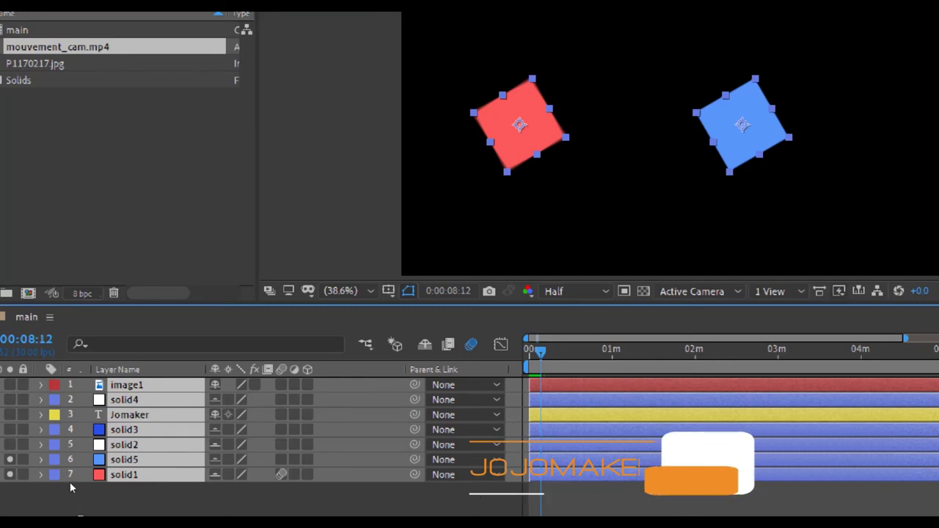
click(70, 484)
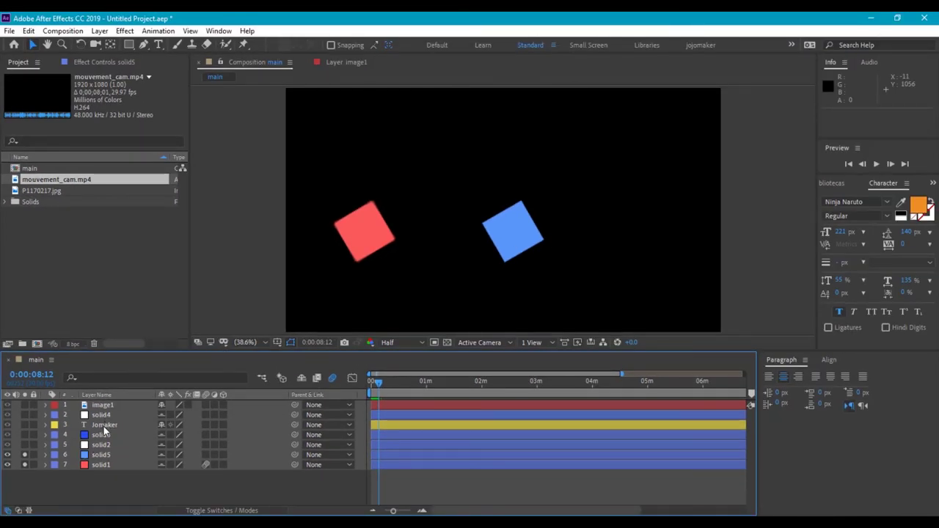
Set the label colour of the image1 layer to Purple and that of the Jomaker text layer to Fuchsia.
click(105, 406)
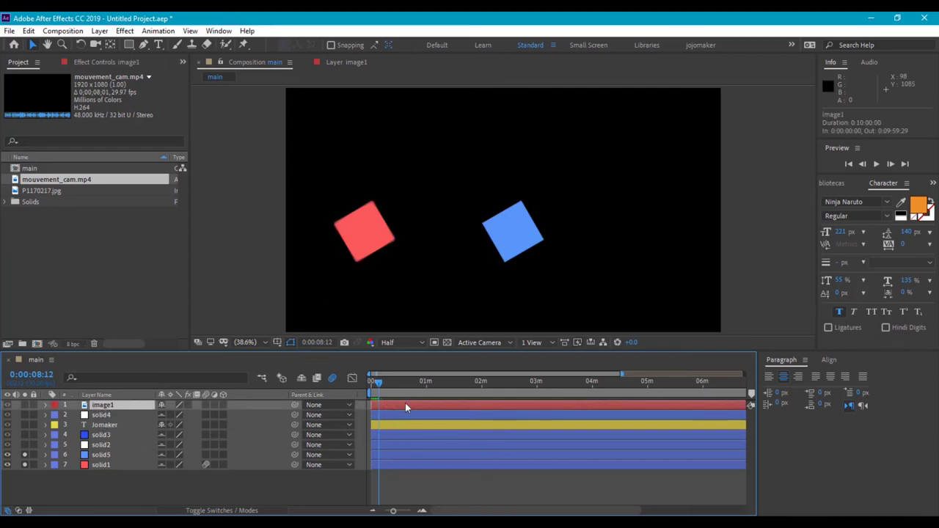
click(56, 405)
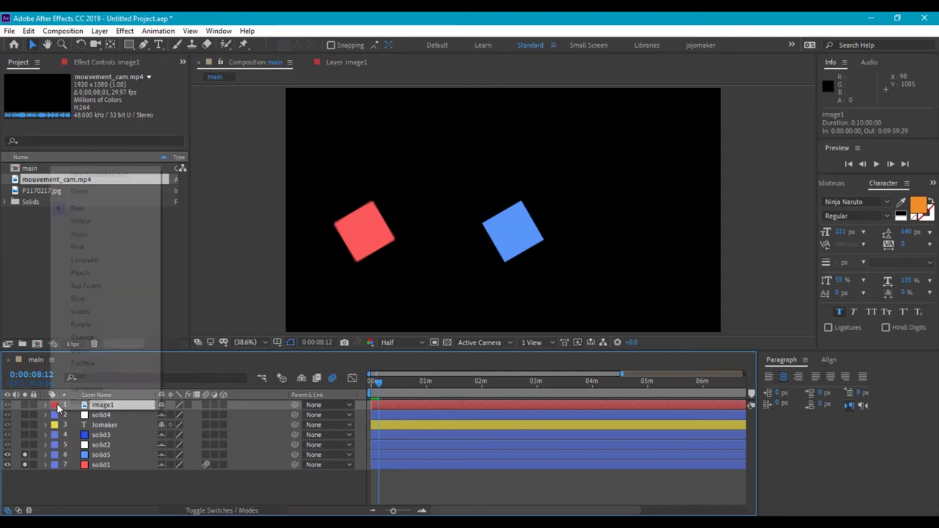
click(96, 325)
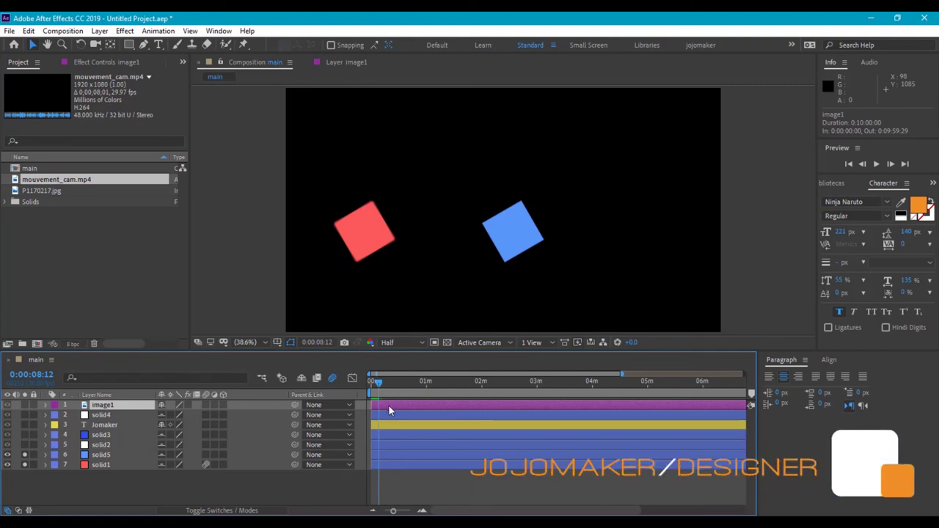
click(103, 425)
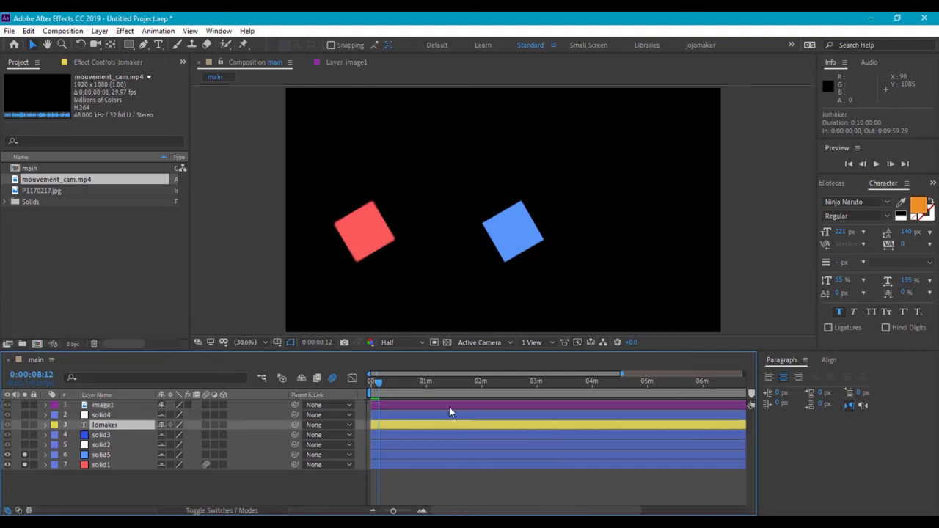
click(55, 425)
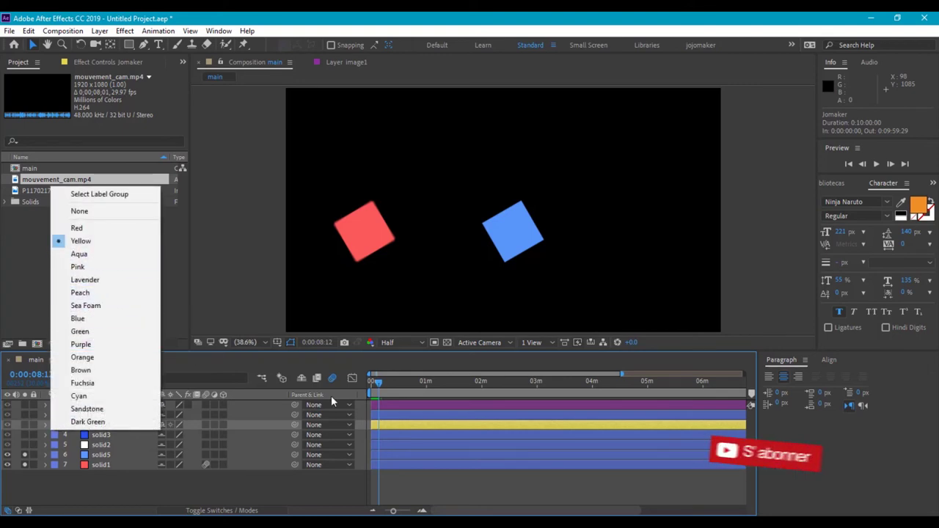
click(91, 383)
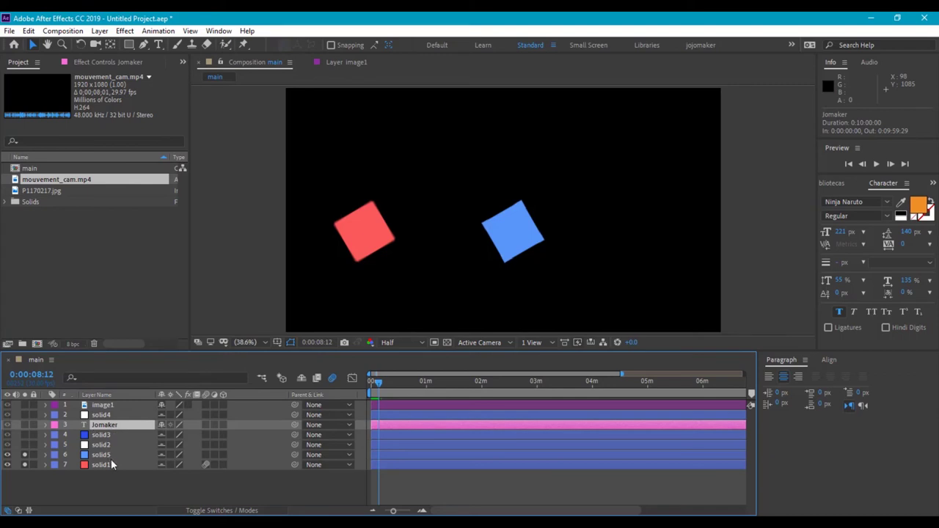
Set the label colour of solid3, solid2, solid5 and solid1 to Yellow, and deselect the layers.
drag(98, 477, 104, 440)
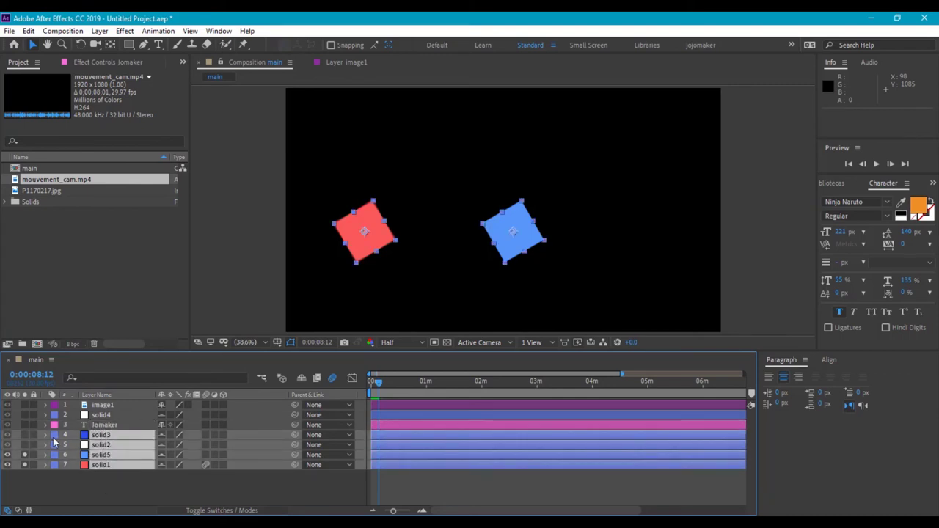
click(55, 437)
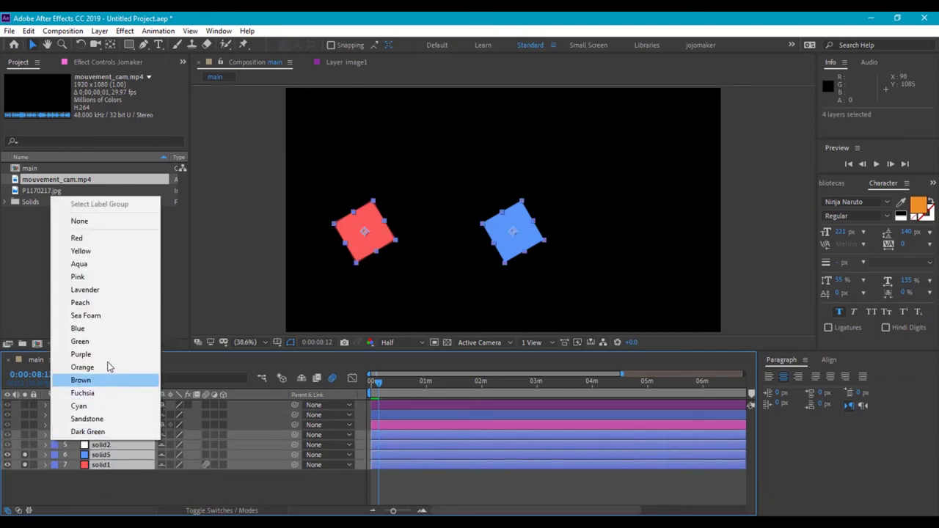
click(94, 254)
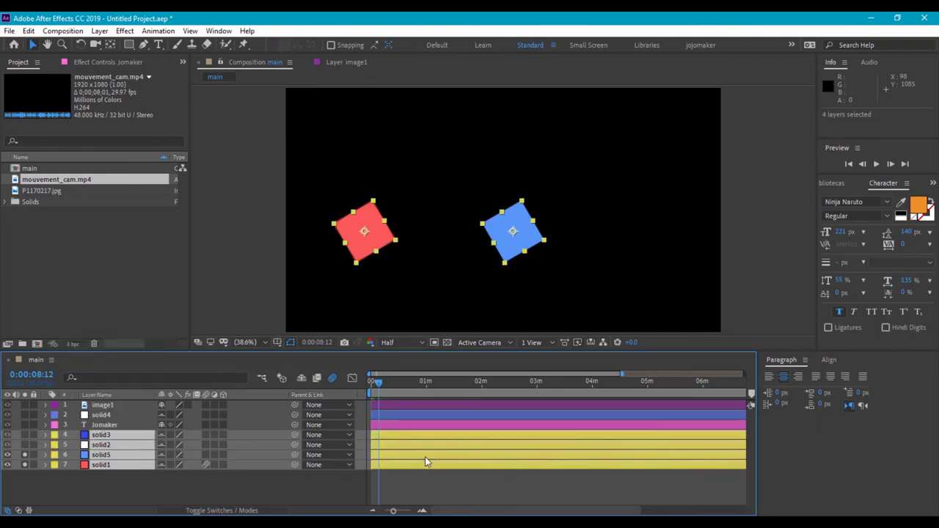
click(289, 484)
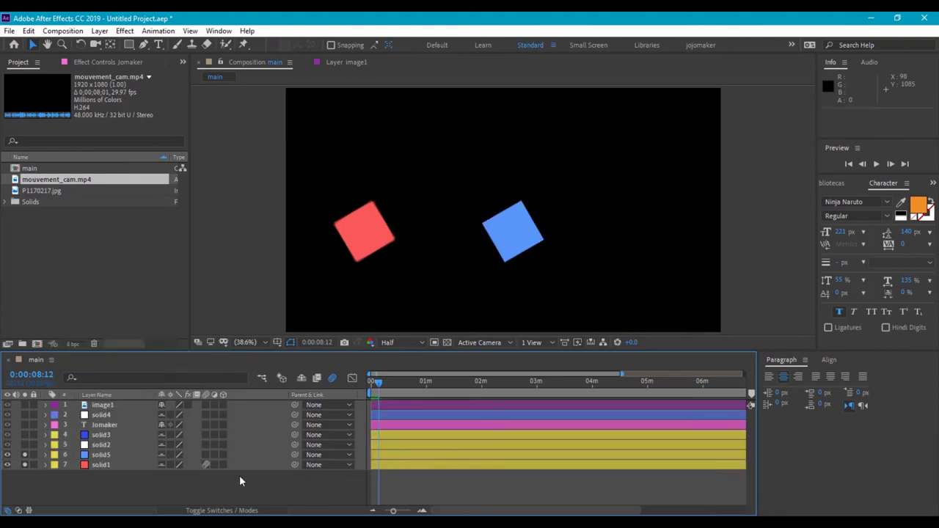
click(120, 464)
click(124, 463)
click(134, 456)
click(111, 406)
key(Return)
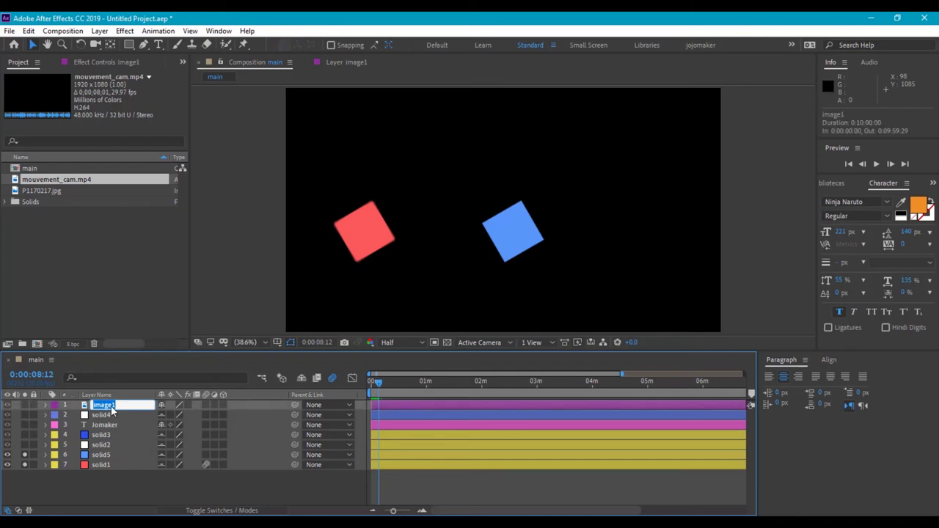
Turn off Solo for solid5 and solid1.
click(25, 455)
click(25, 464)
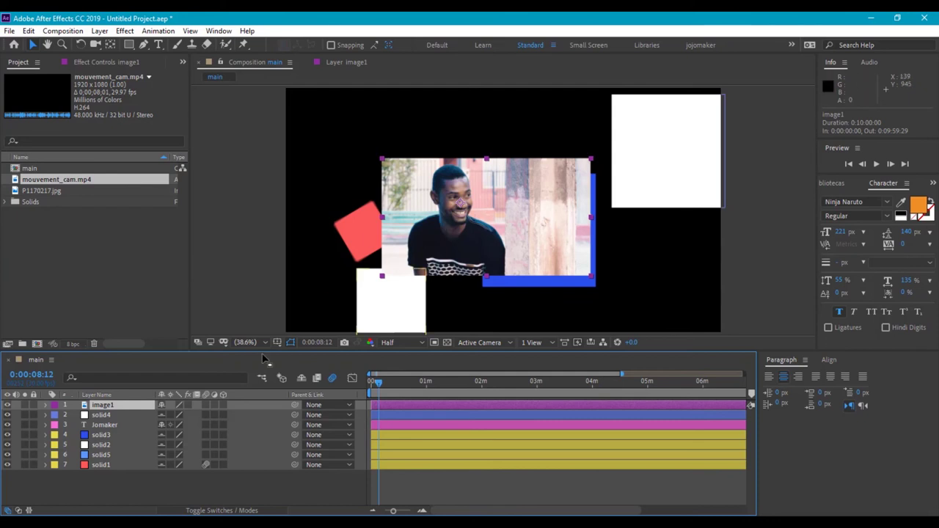
Rename the image1 layer with the first name of the person in the photo.
key(Return)
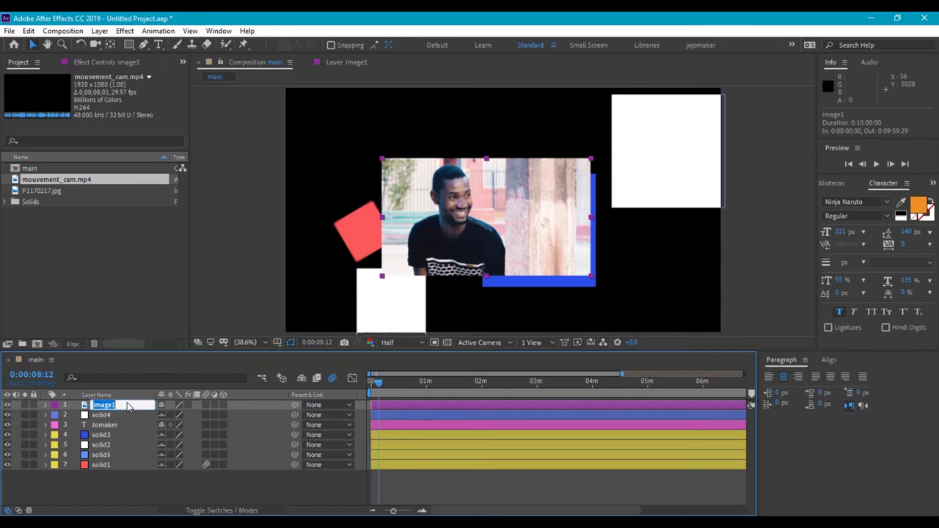
text(Mael)
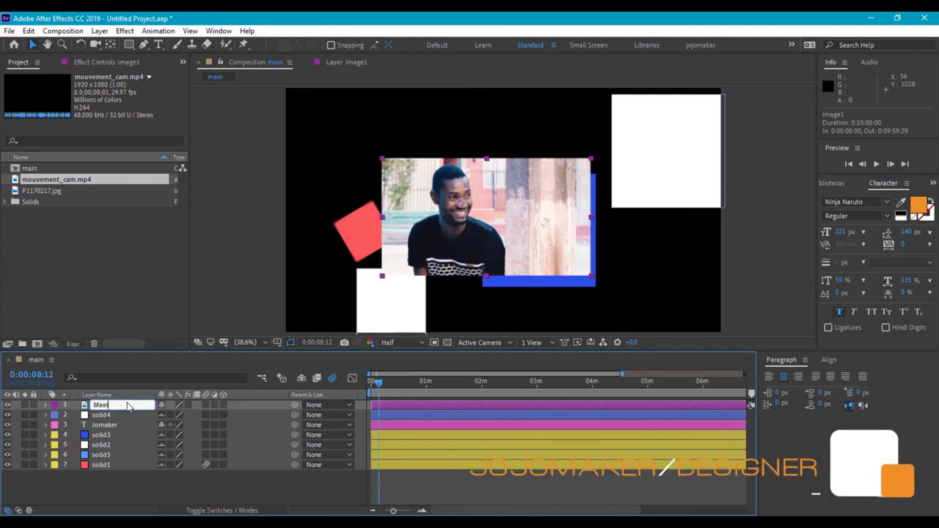
click(118, 483)
Rename the red solid1 layer as "solid rouge" and deselect it.
click(100, 415)
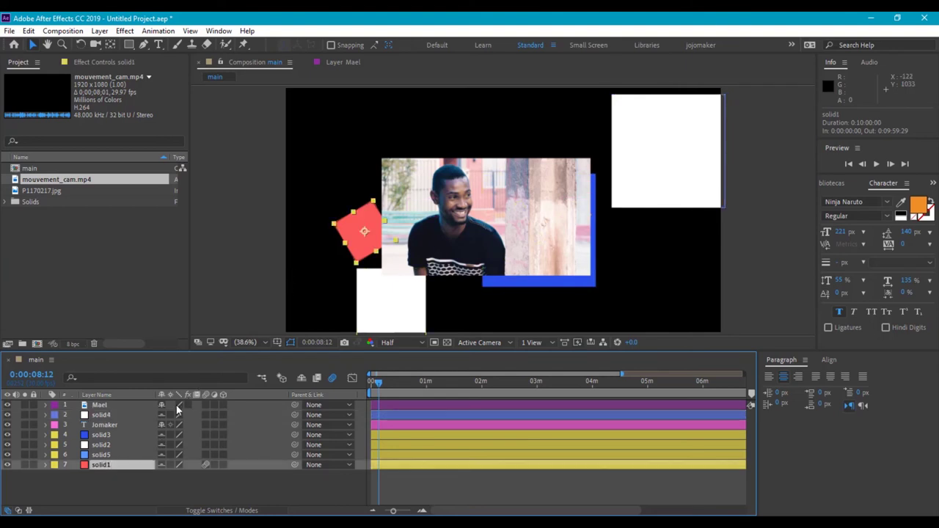
key(Return)
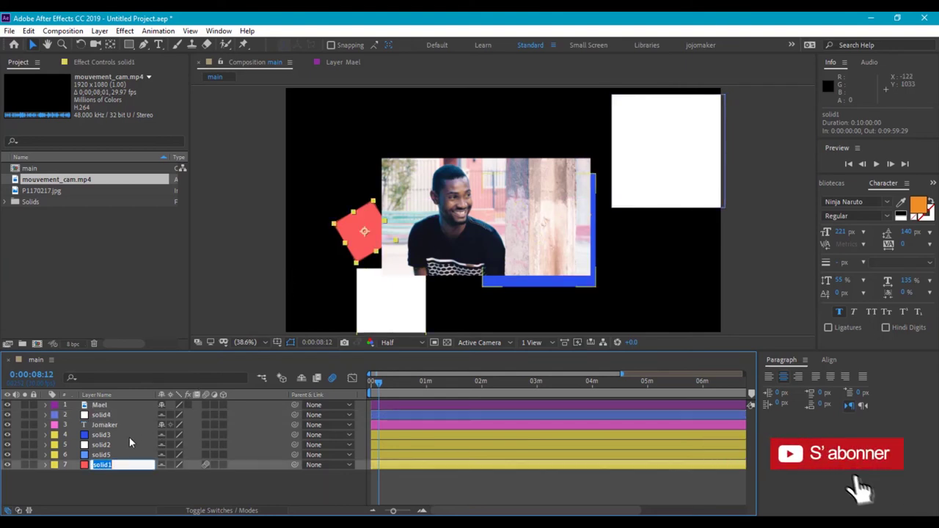
text(solid)
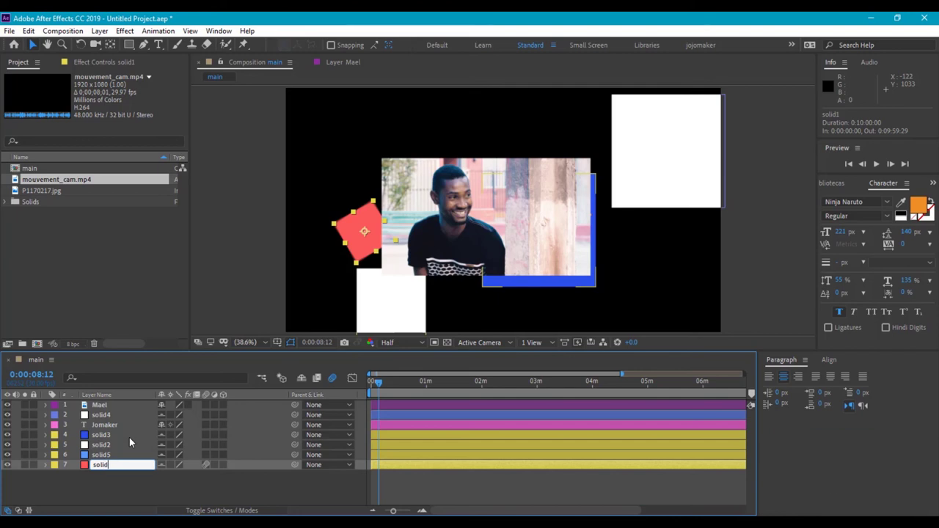
text( ruge)
double_click(121, 465)
text(rouge)
key(Return)
click(126, 476)
Rename the blue solid3 layer as "solid bleu" and deselect it.
click(112, 434)
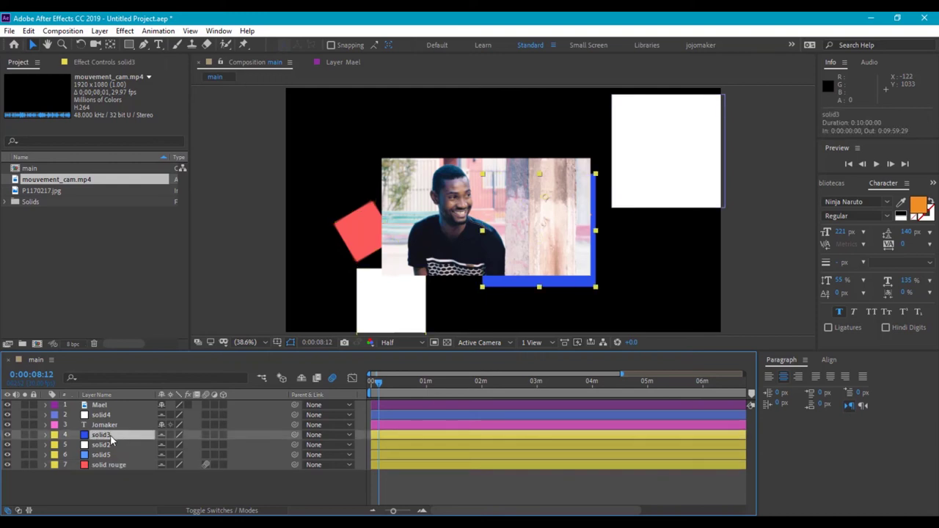
key(Return)
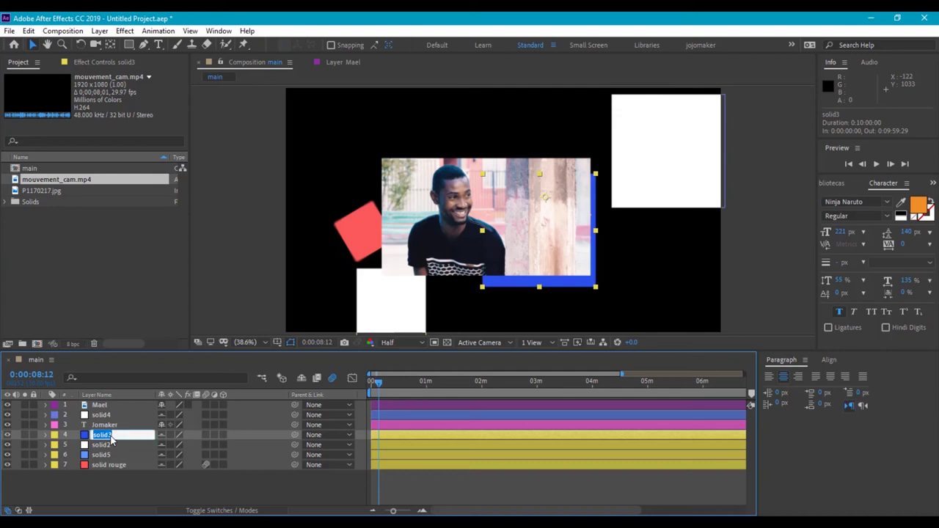
text(solid)
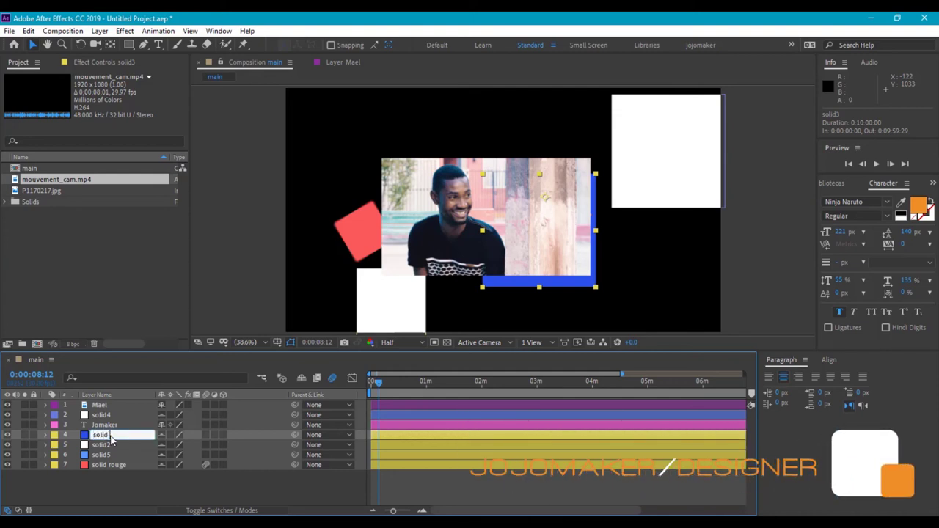
text( bleu)
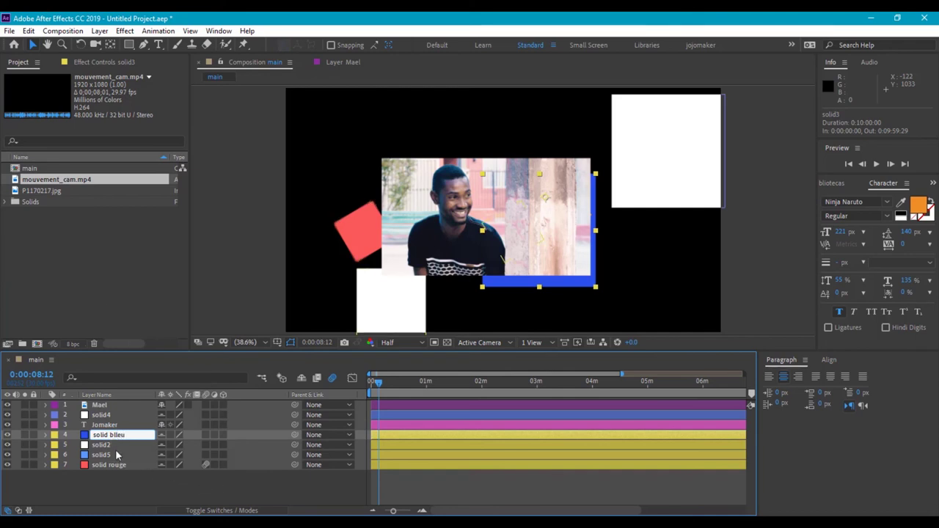
key(BackSpace)
click(128, 480)
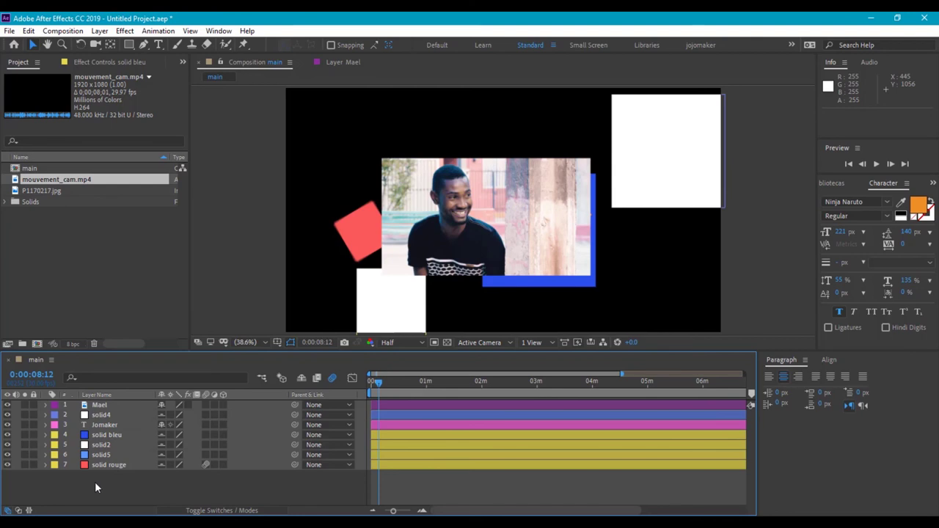
Review the types of new layer that can be added to the composition and their shortcuts, without creating one.
right_click(94, 483)
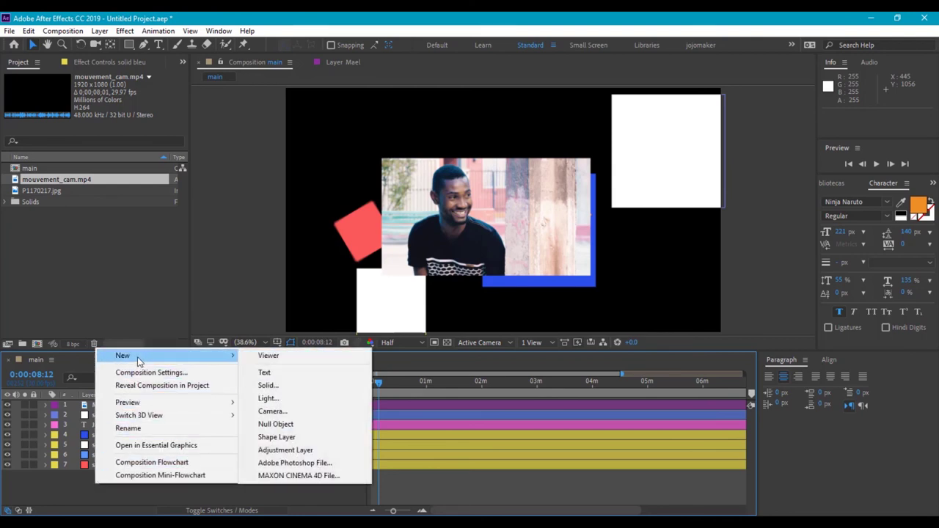
right_click(60, 487)
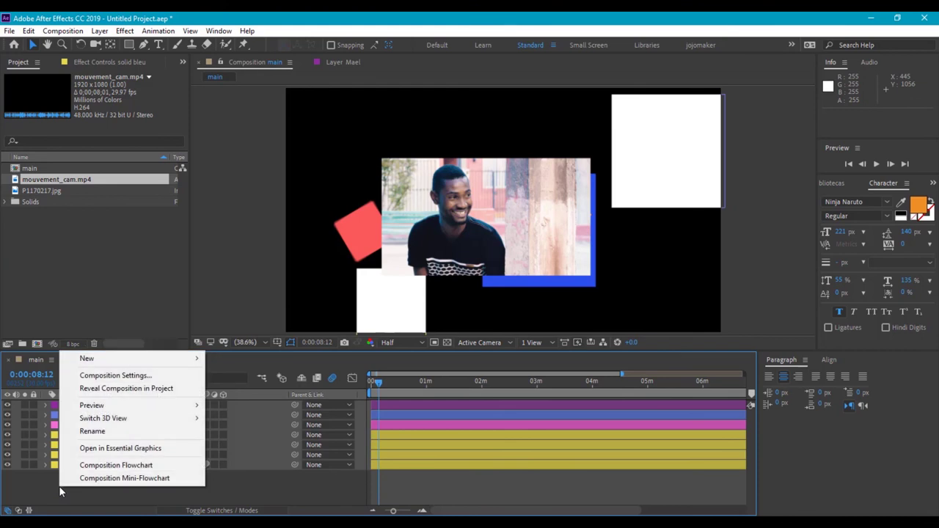
mouse_move(122, 366)
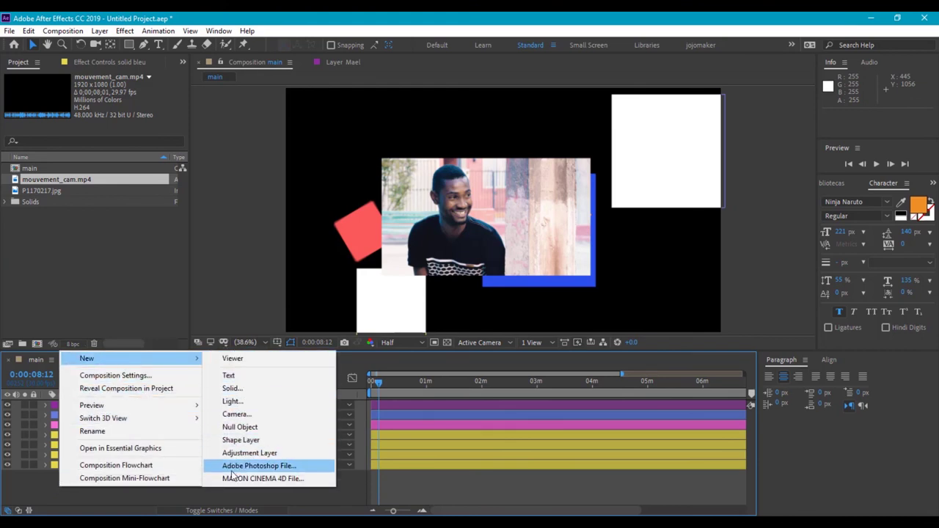
click(29, 497)
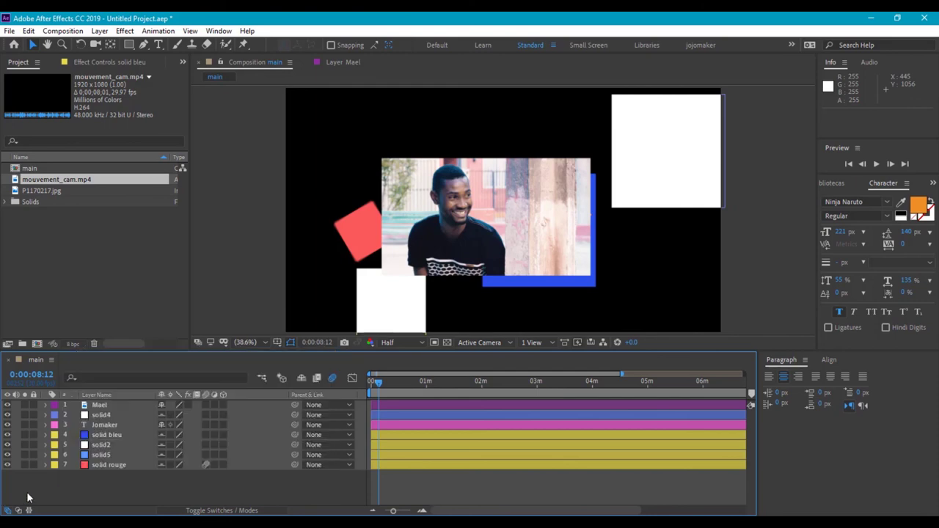
click(101, 33)
mouse_move(125, 31)
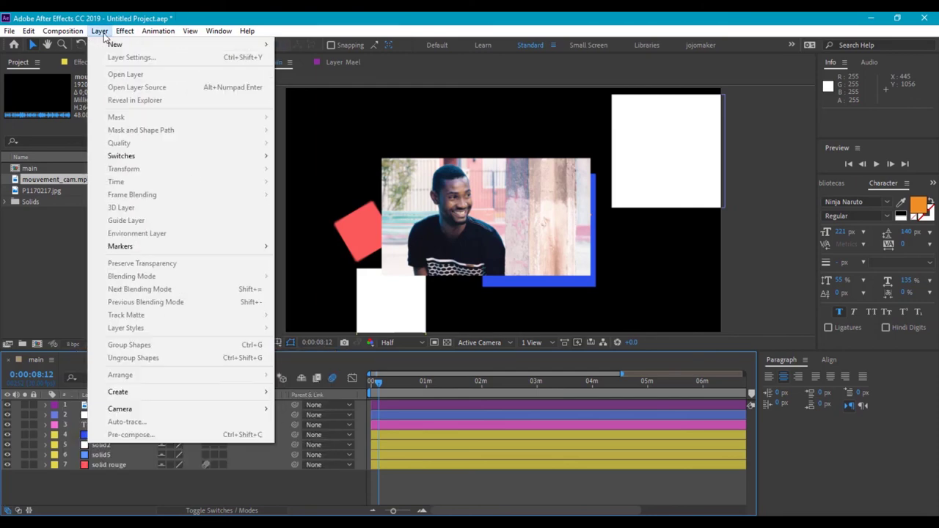
mouse_move(176, 47)
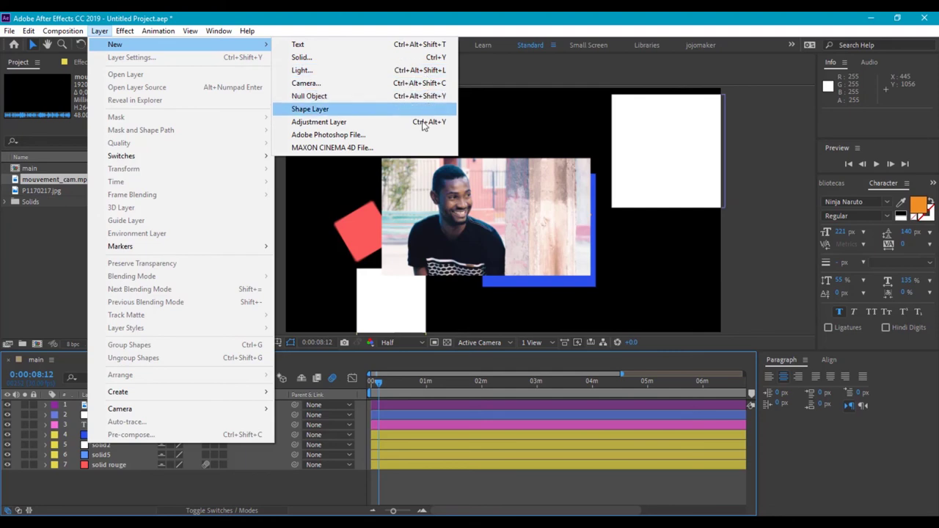
click(232, 485)
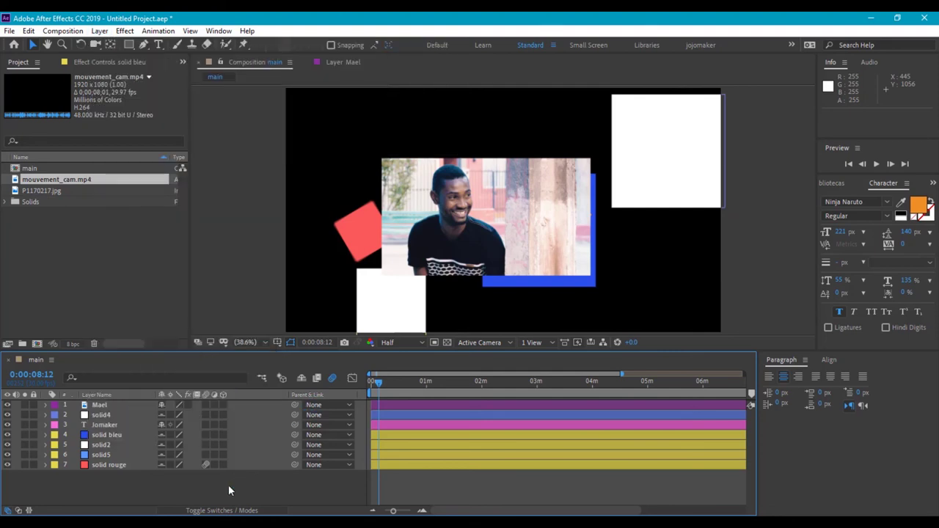